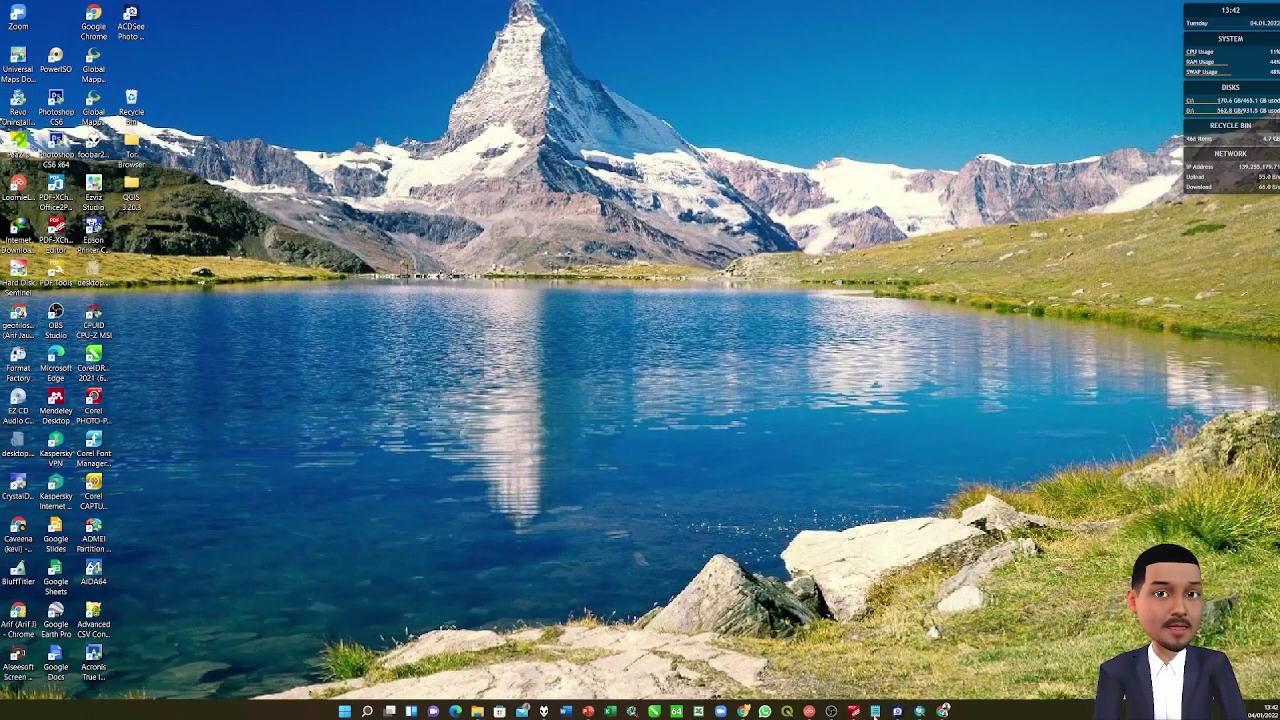
Switch to ArcMap and add the Jawa_Tengah_Kab shapefile from the Praktik Kuliah folder to the map layers.
click(920, 711)
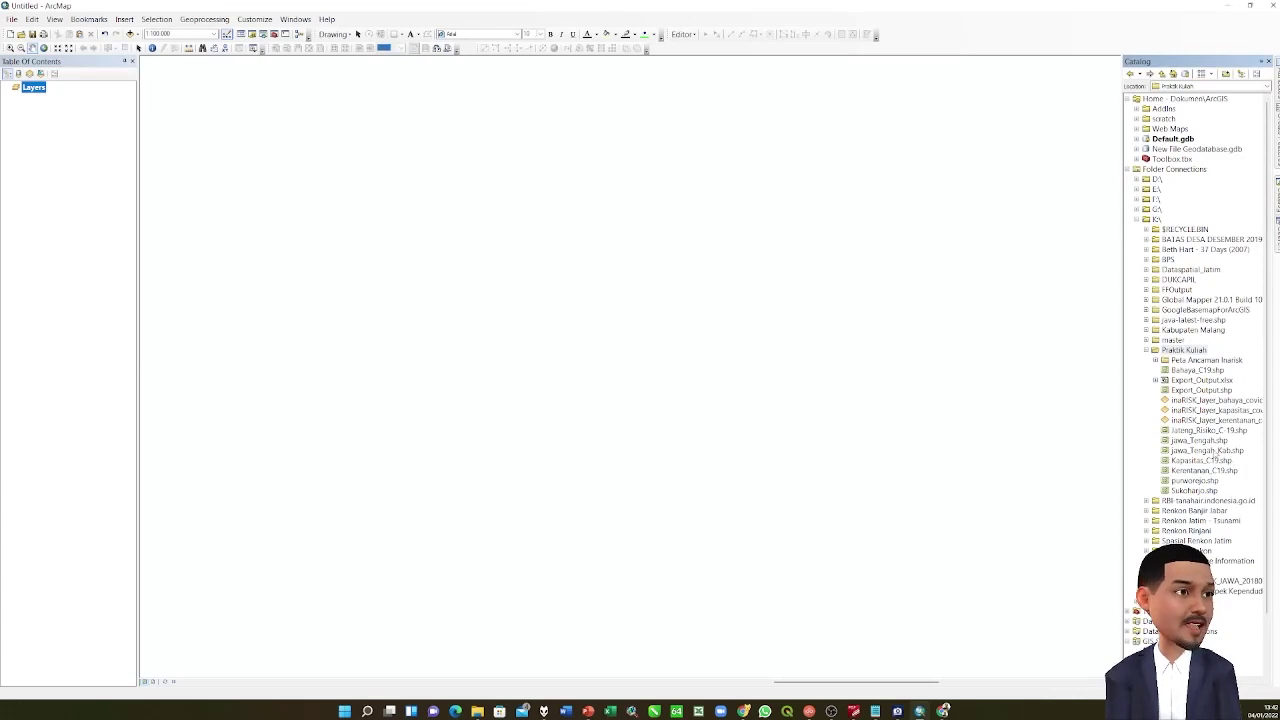
click(1218, 452)
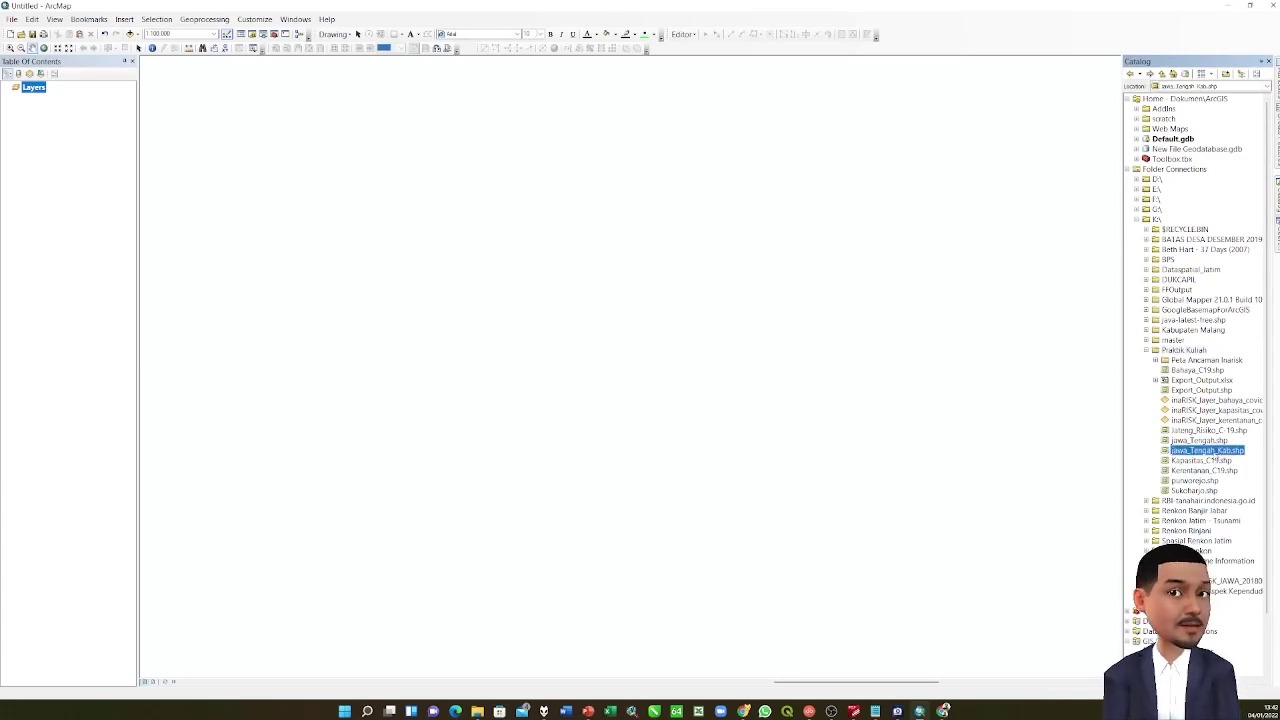
mouse_move(1218, 452)
mouse_down()
mouse_move(160, 177)
mouse_move(80, 120)
mouse_move(90, 110)
mouse_up()
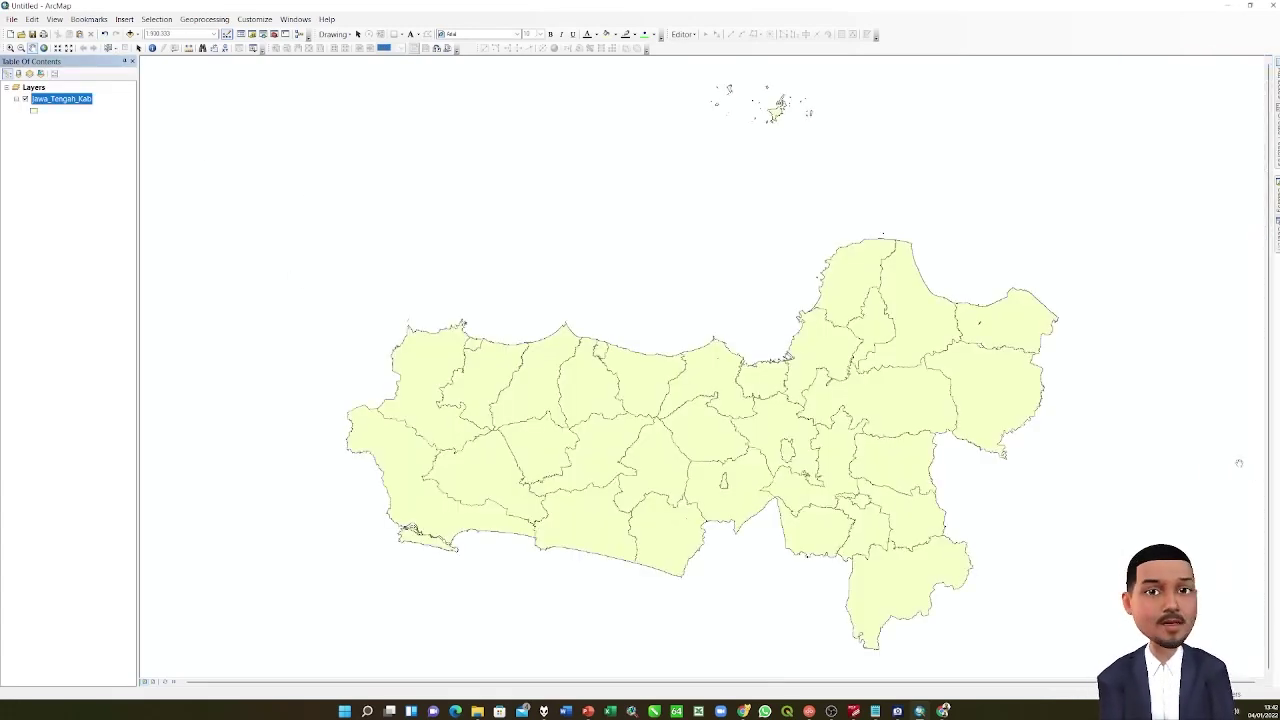
Add the Bahaya_C19, Kerentanan_C19 and Kapasitas_C19 shapefiles below the Jawa_Tengah_Kab layer, in that order.
mouse_move(1276, 200)
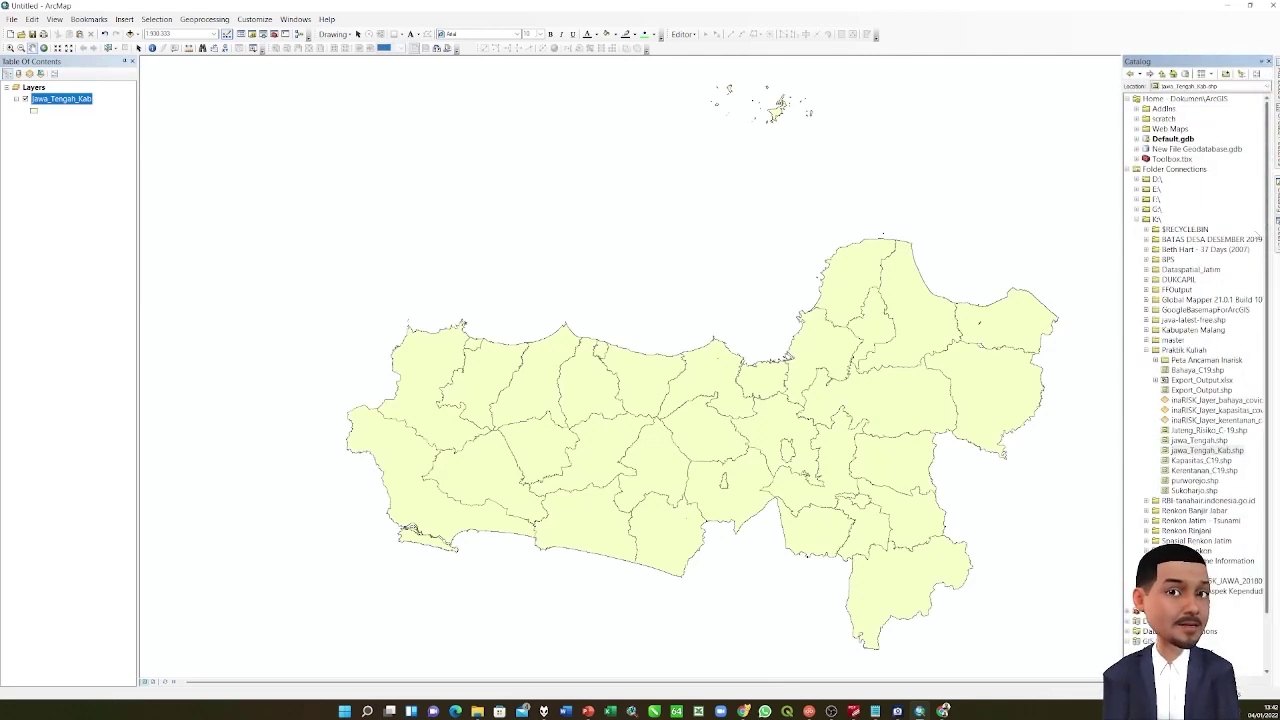
click(1196, 372)
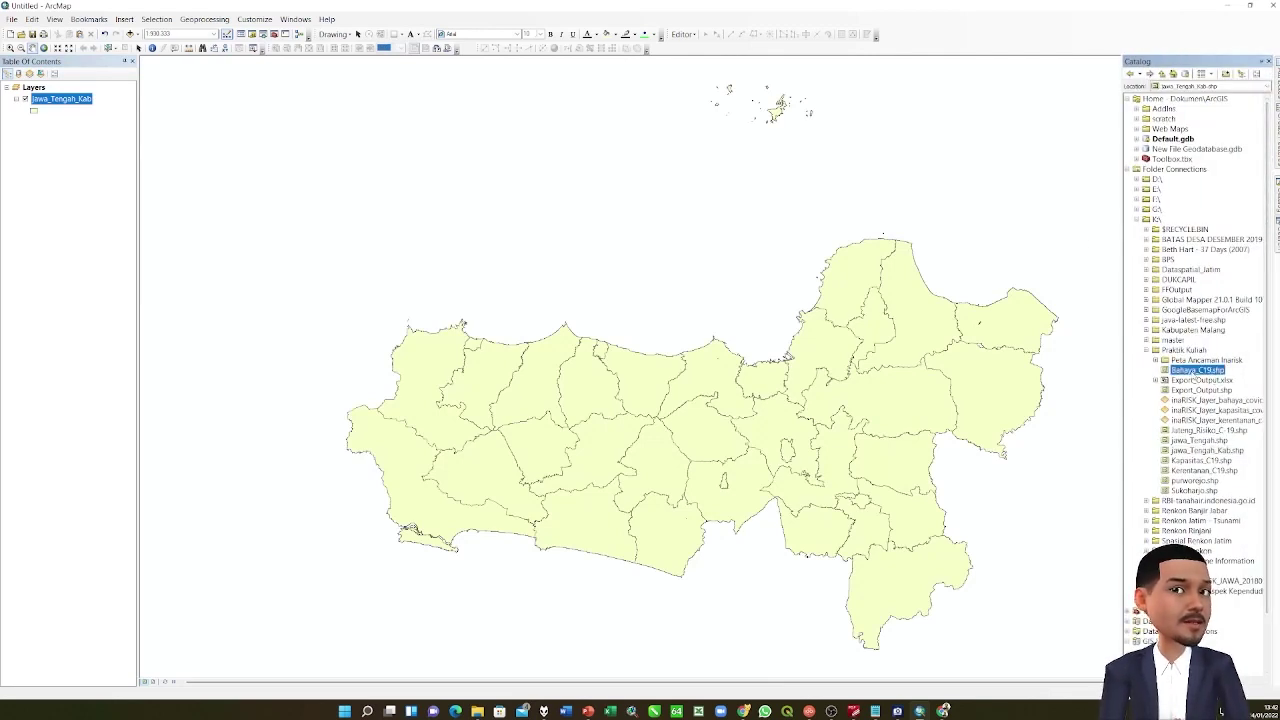
drag(1194, 374, 39, 149)
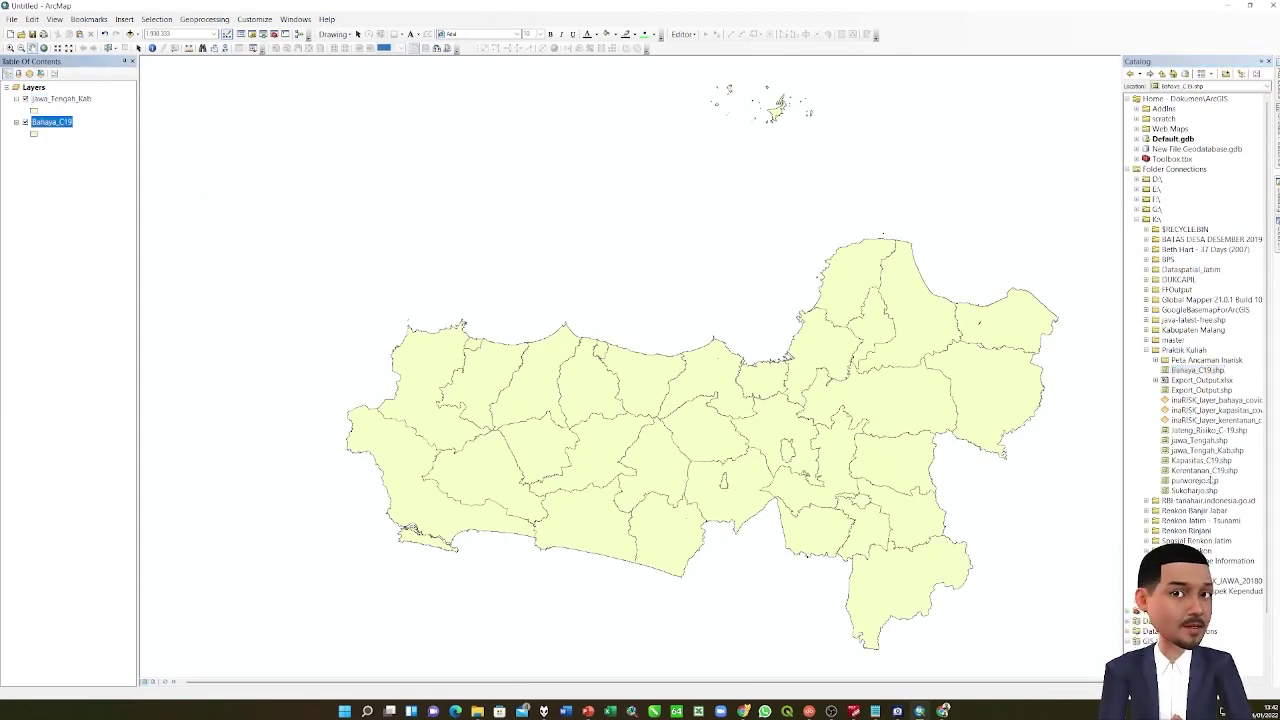
drag(1195, 472, 46, 196)
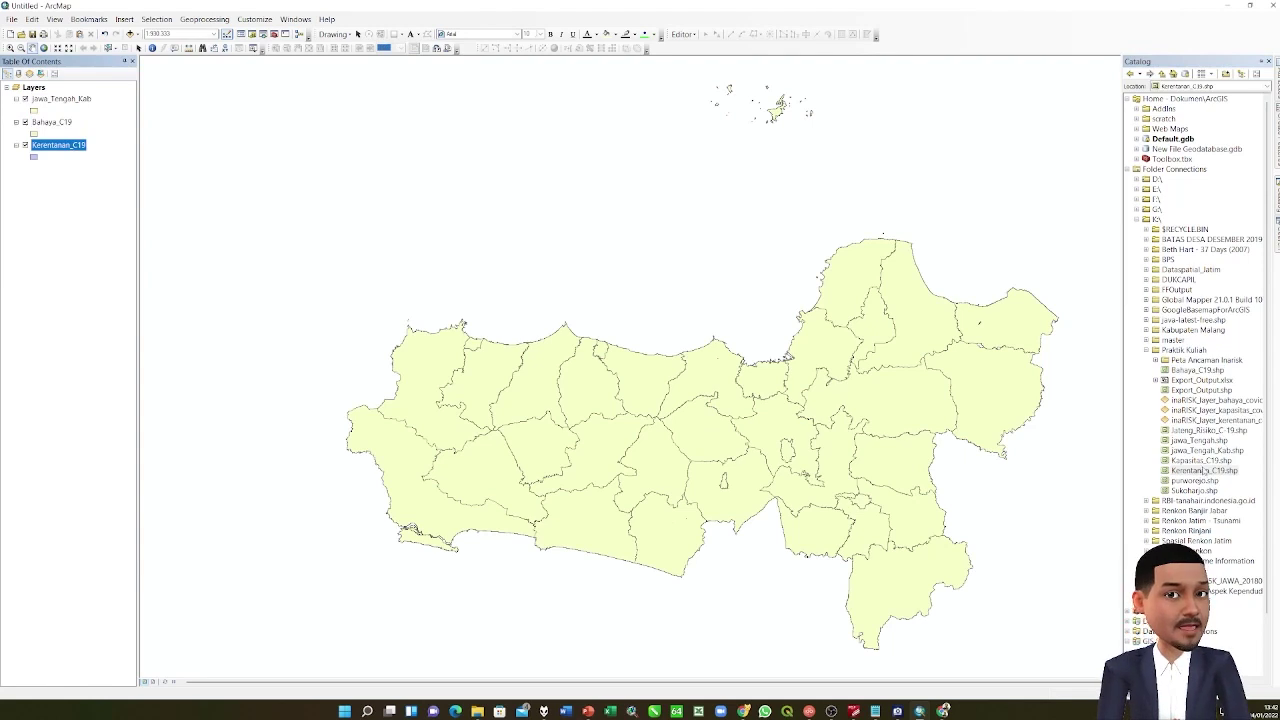
drag(1200, 460, 24, 206)
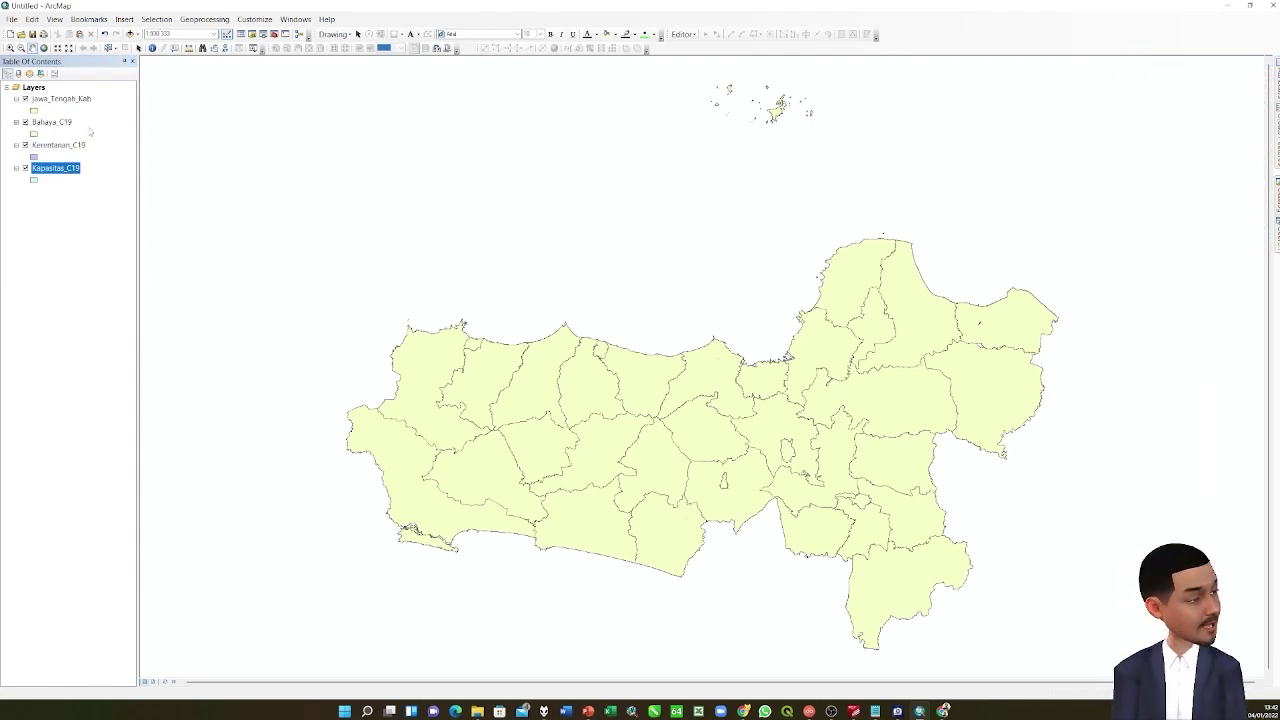
Open the attribute table of the Bahaya_C19 layer and delete its existing In_Bahaya field.
click(52, 125)
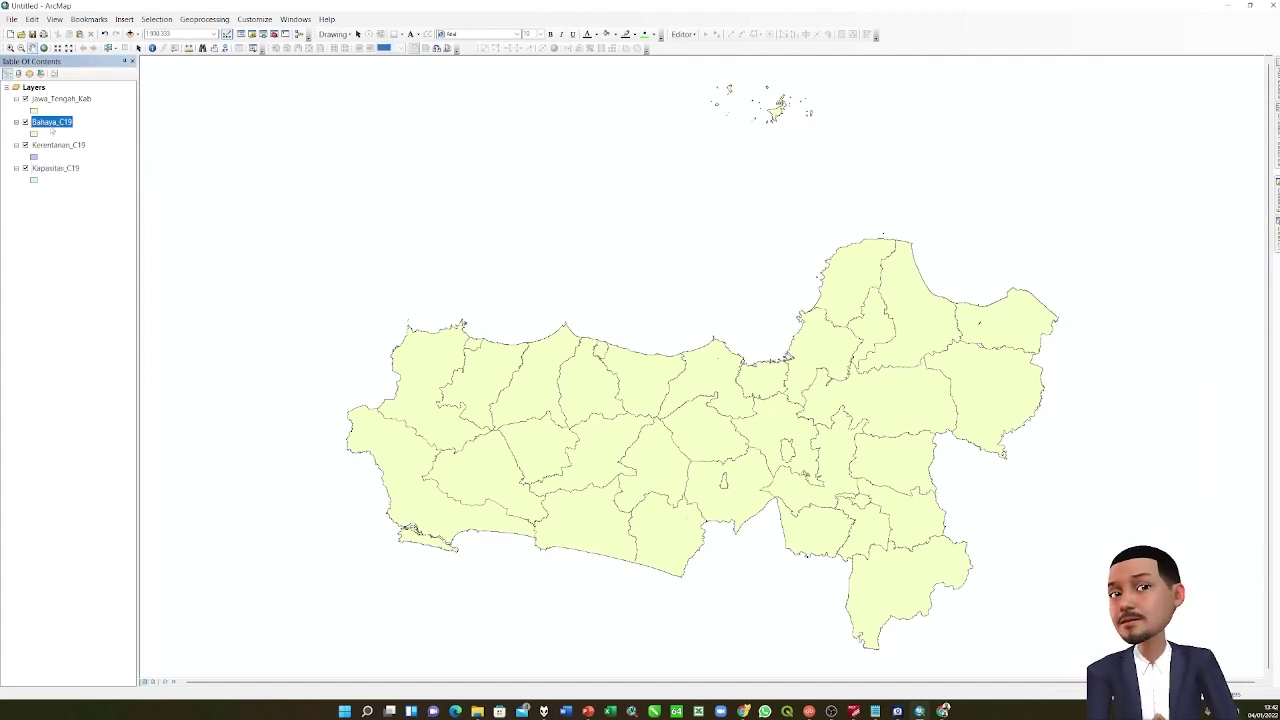
right_click(52, 125)
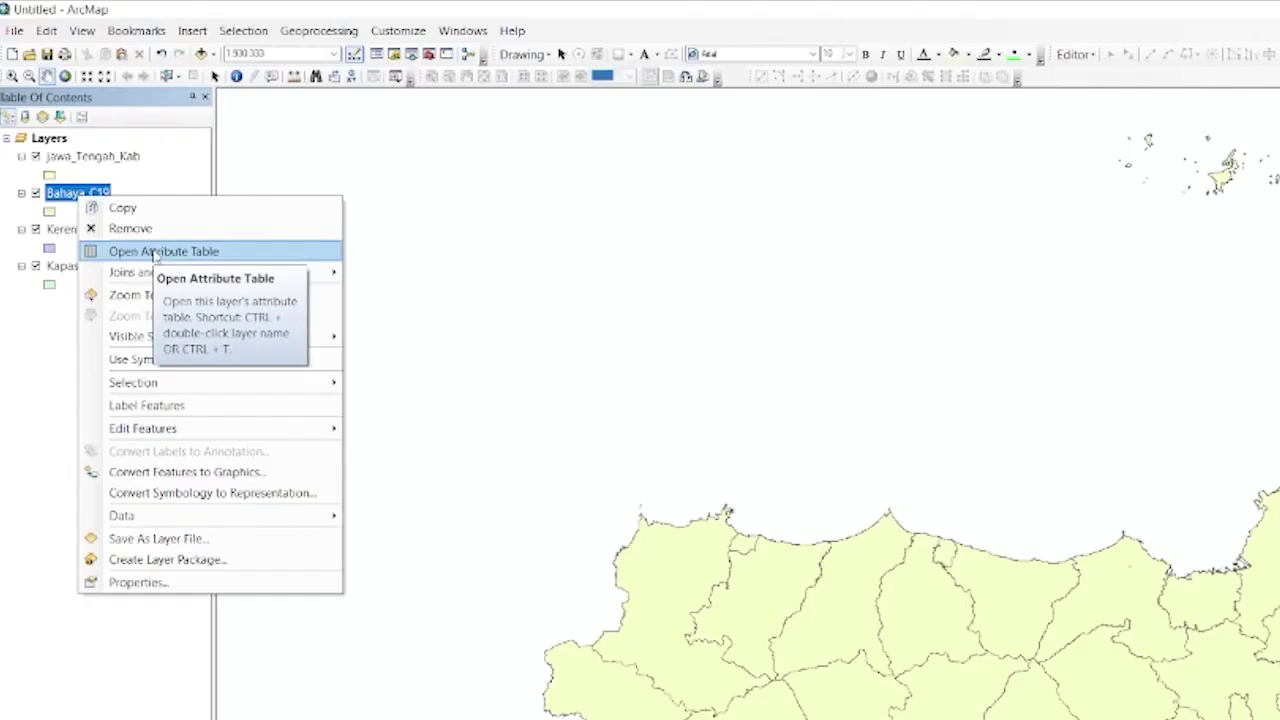
click(154, 252)
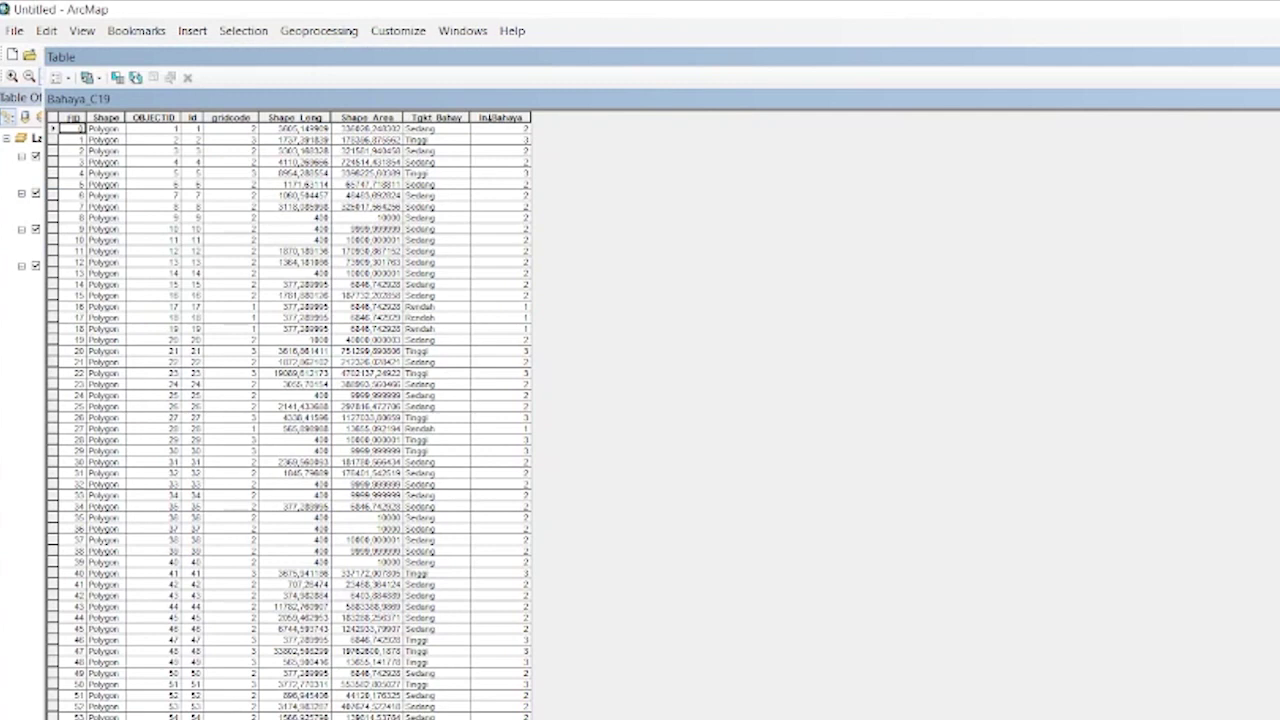
click(492, 117)
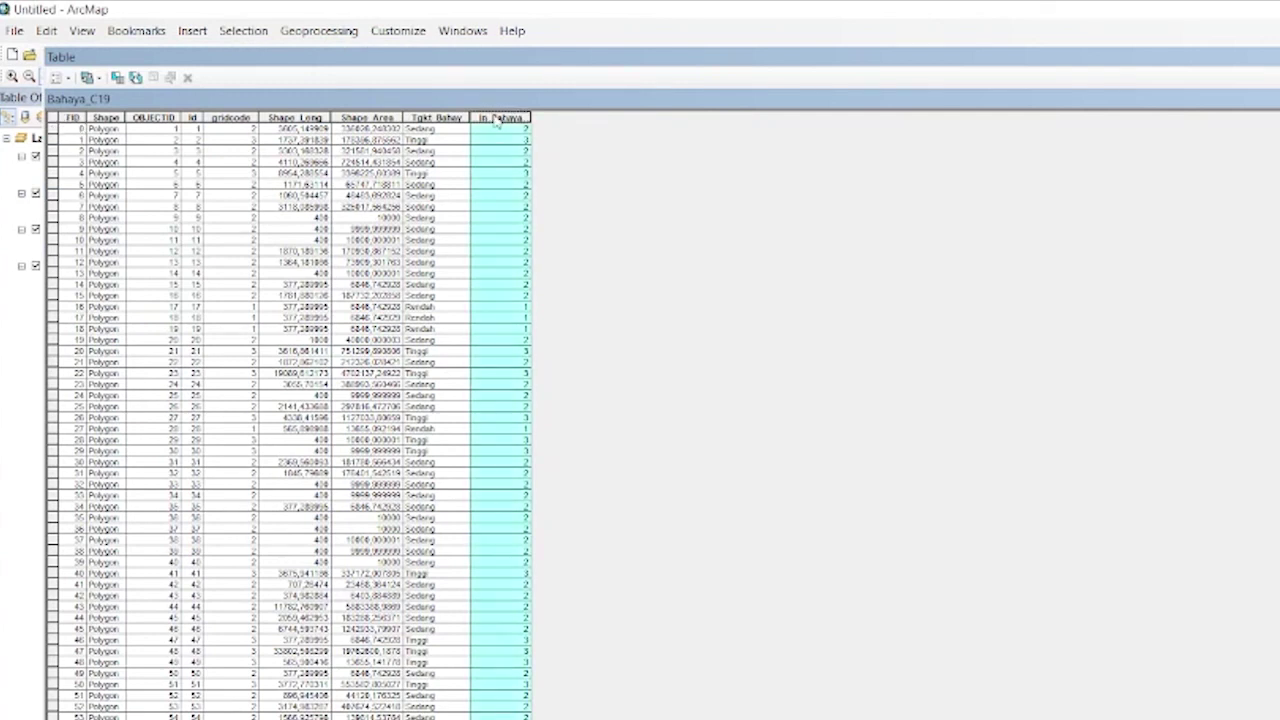
right_click(492, 117)
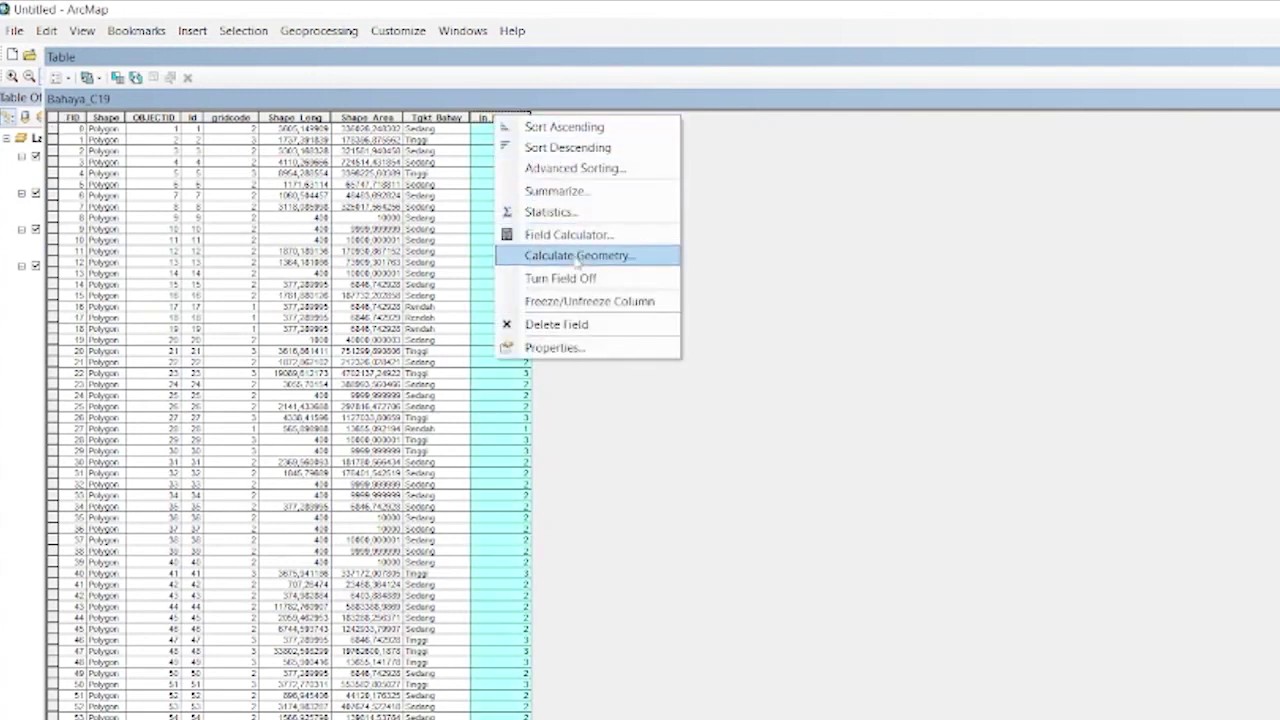
click(556, 324)
click(1062, 644)
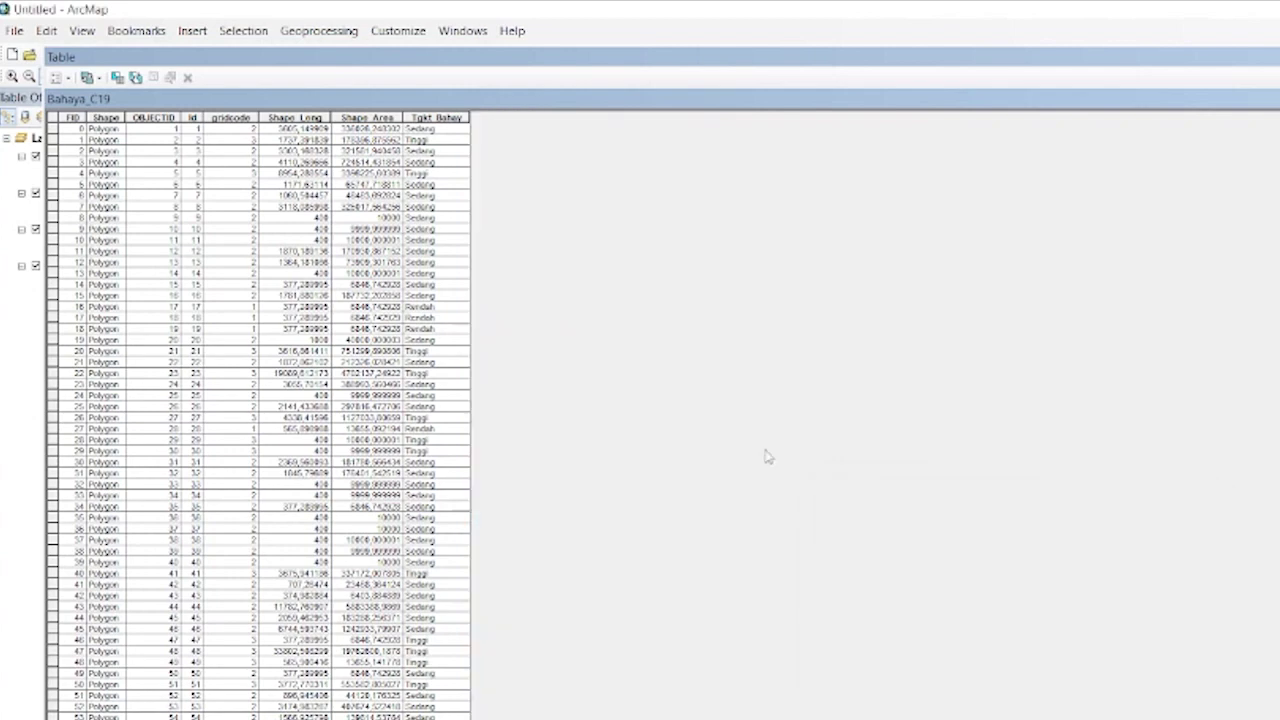
Add a field named In_bahaya of type Double to the Bahaya_C19 attribute table.
click(58, 77)
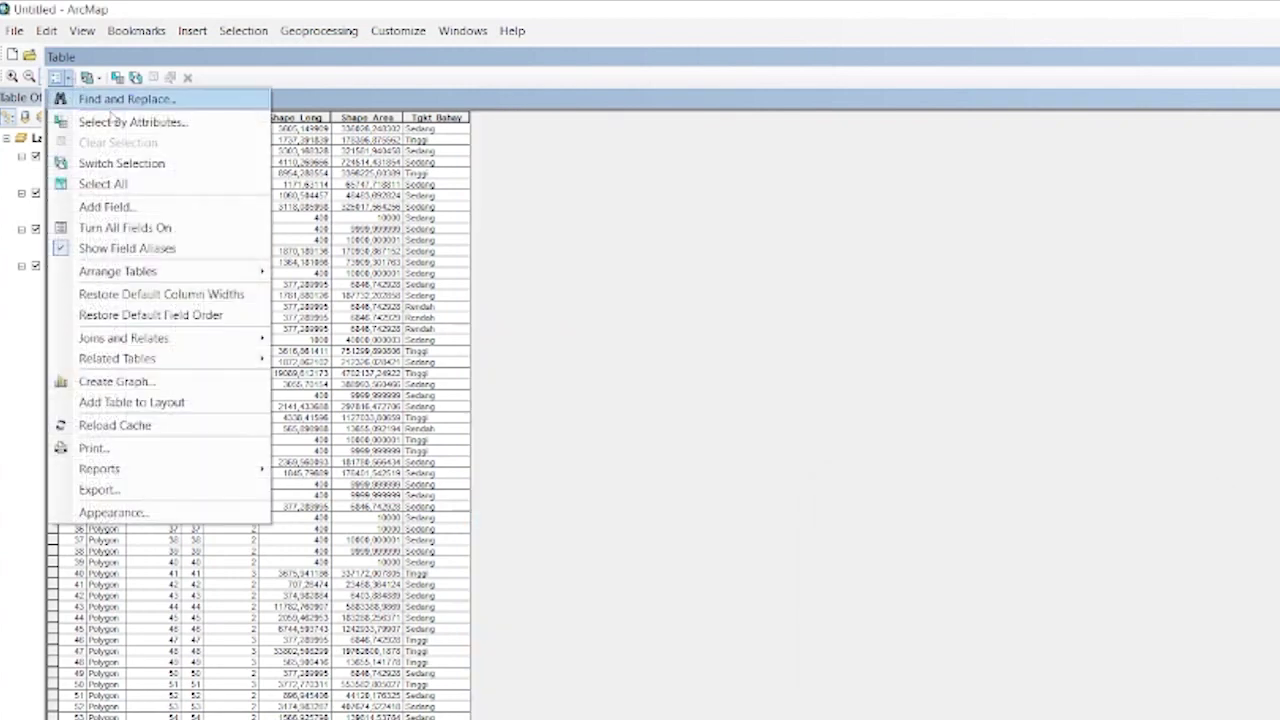
click(122, 207)
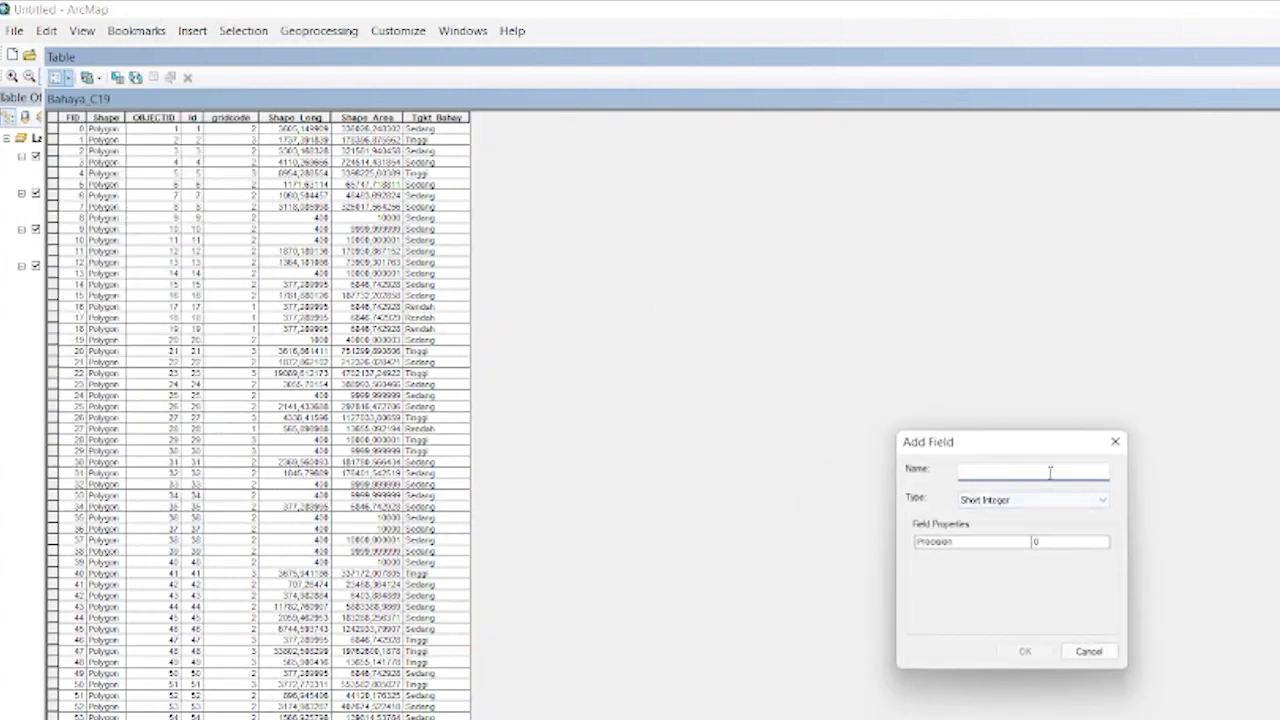
text(in)
key(BackSpace)
key(BackSpace)
text(in_bahaya)
click(1040, 500)
click(1005, 547)
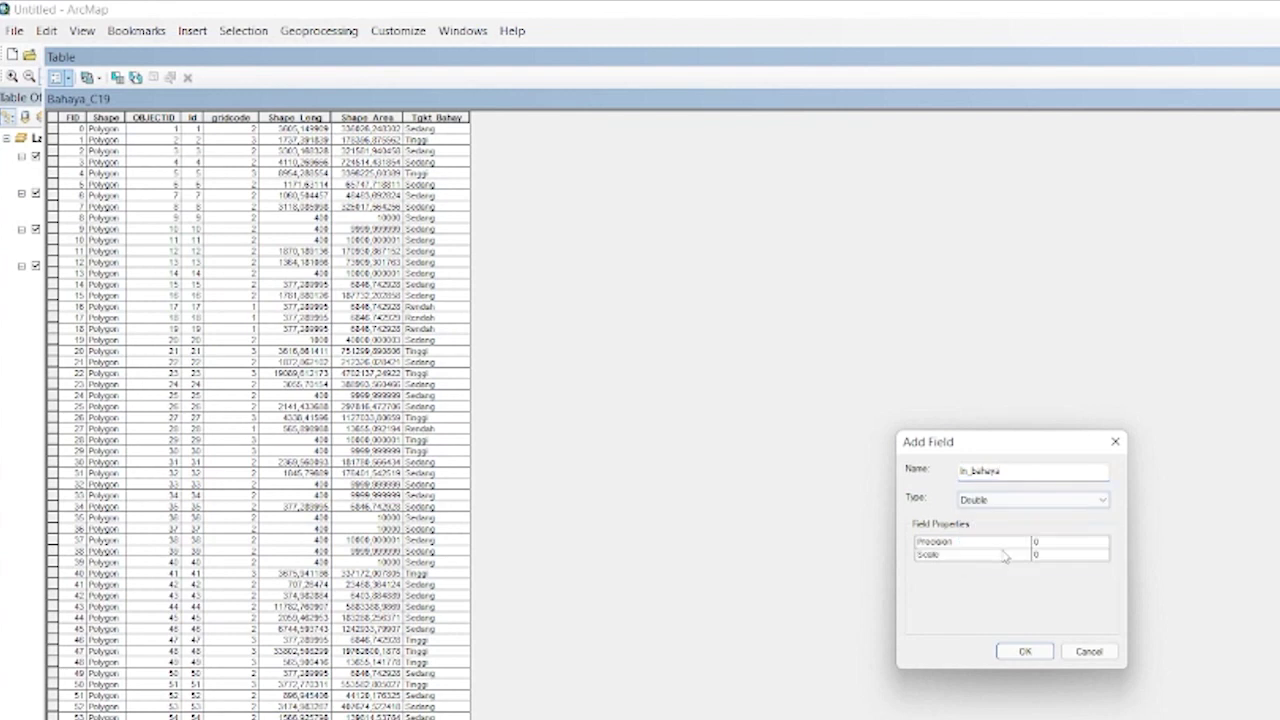
click(1024, 652)
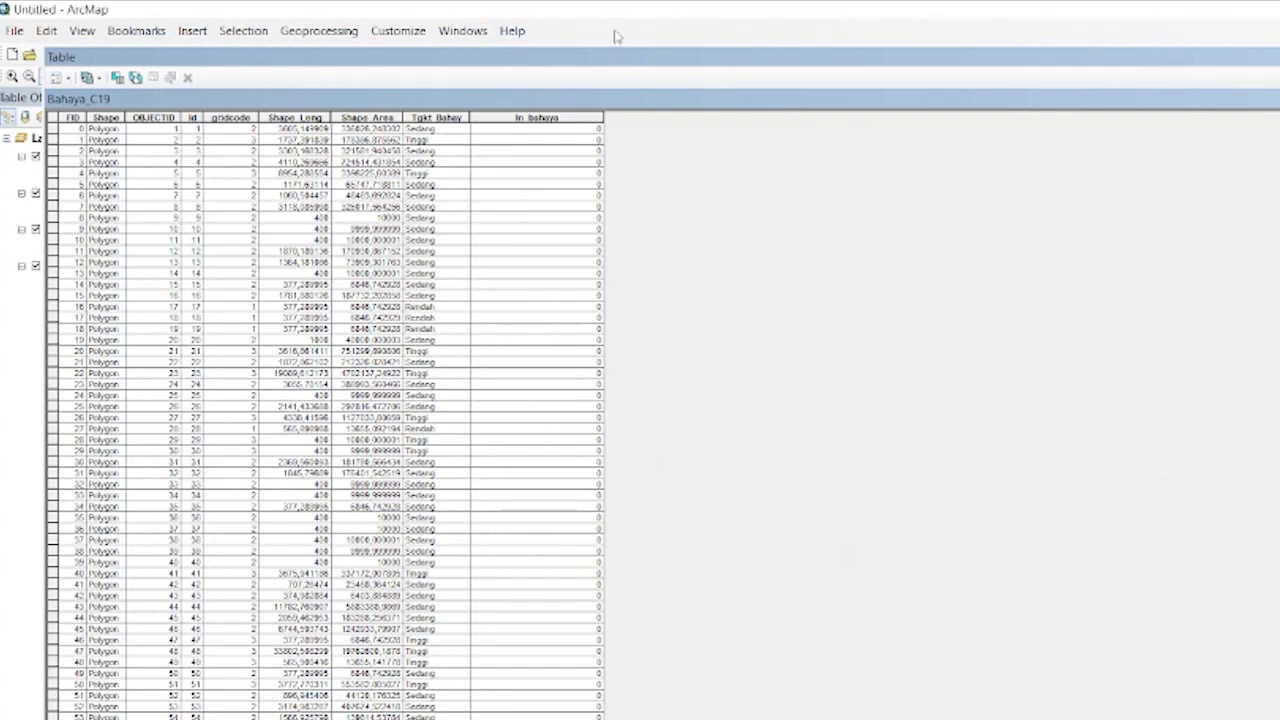
click(537, 118)
click(545, 118)
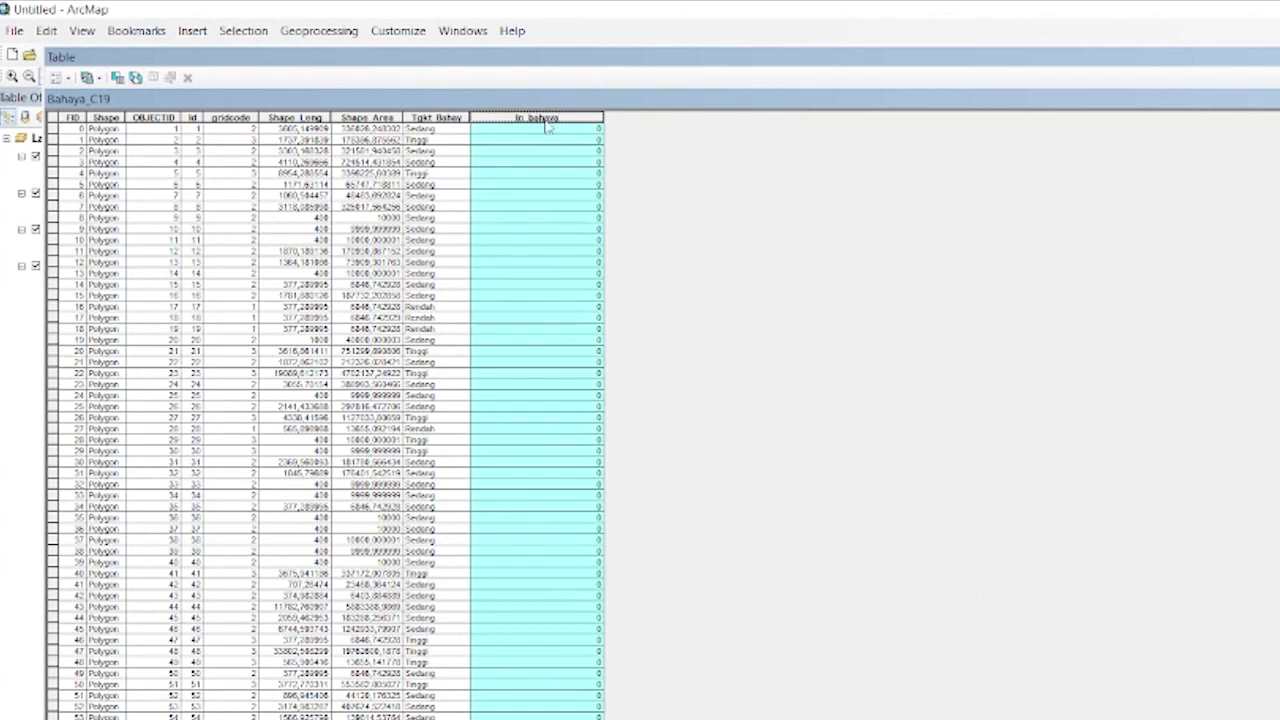
right_click(547, 122)
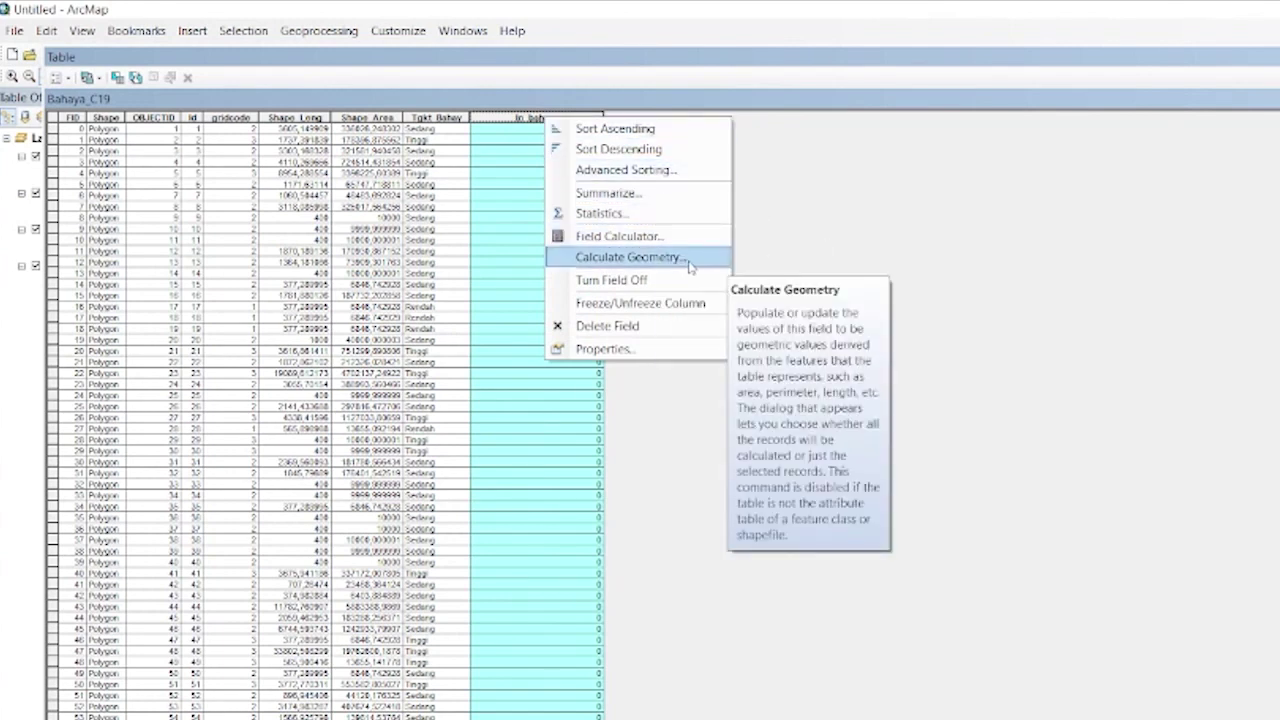
click(619, 236)
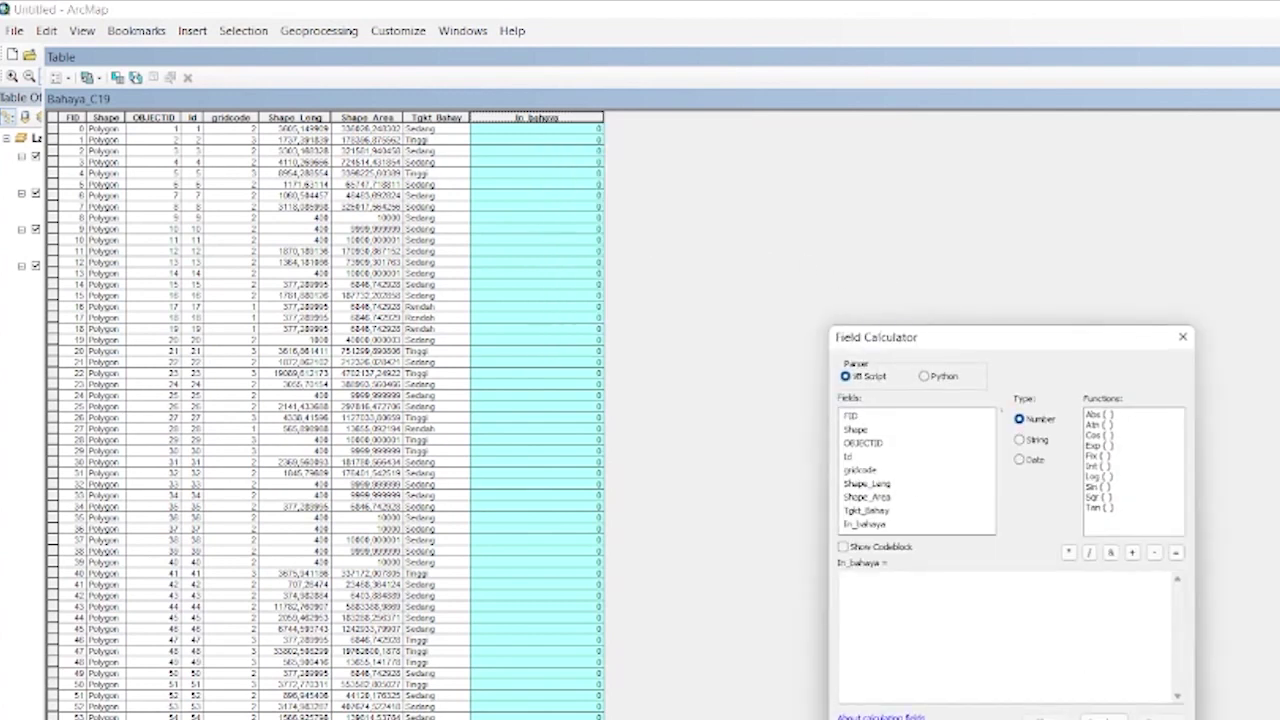
key(Escape)
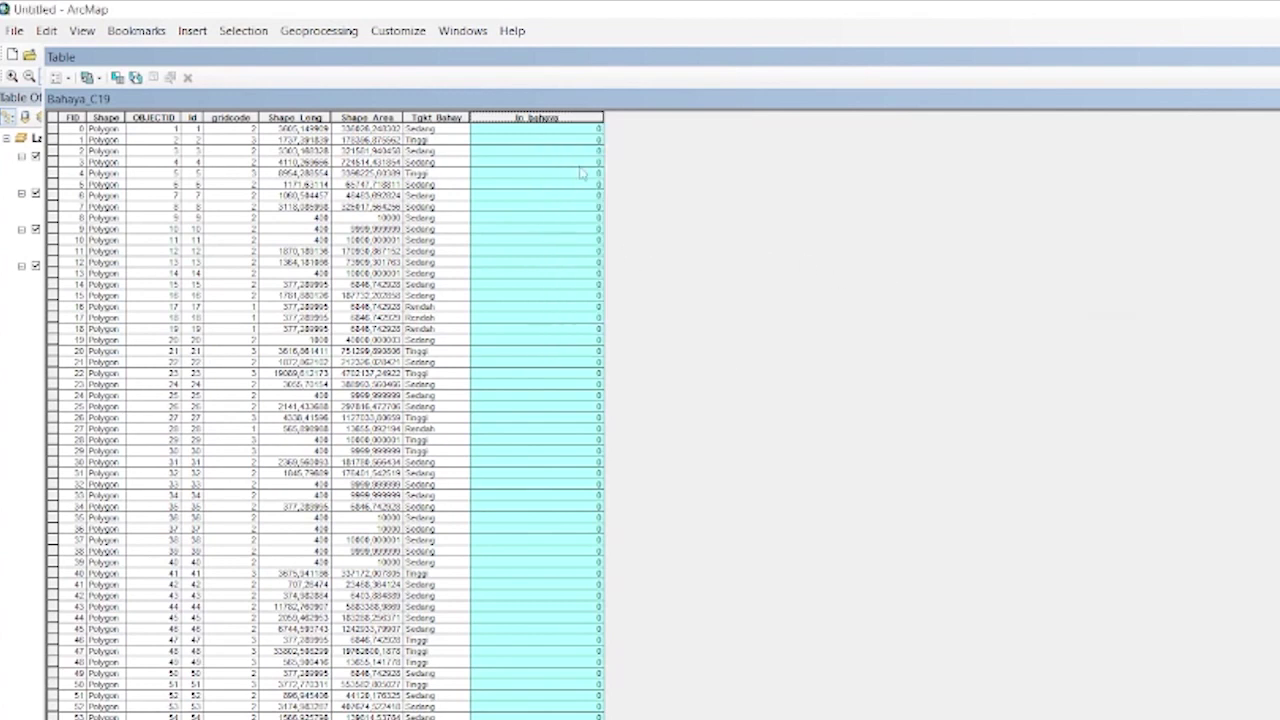
Calculate the In_bahaya field from the gridcode field with the Field Calculator expression [gridcode].
right_click(541, 118)
click(610, 236)
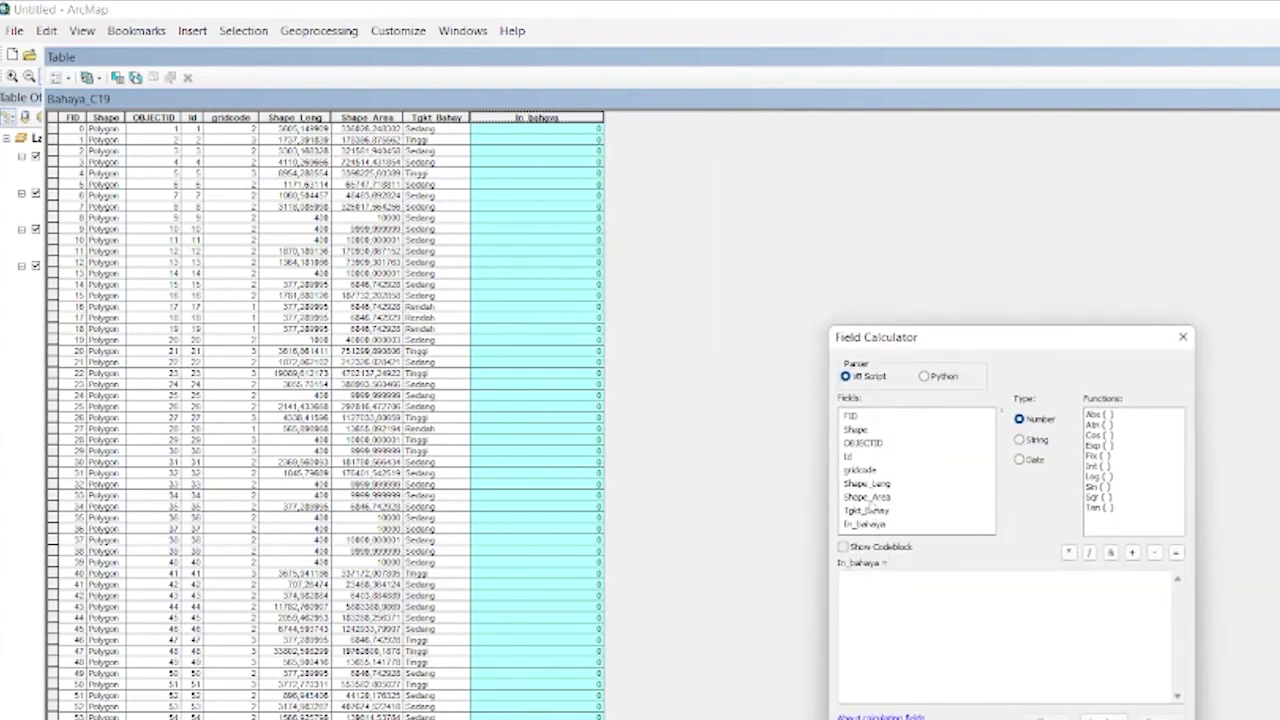
double_click(862, 470)
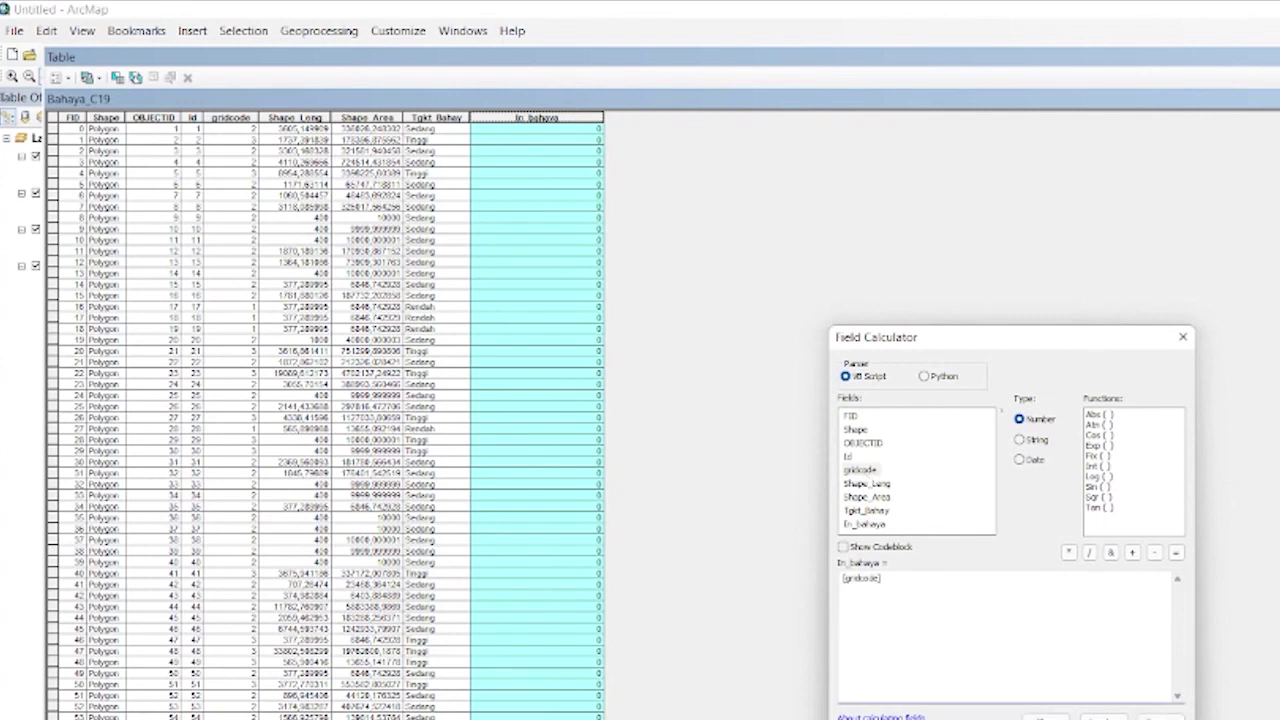
click(1045, 717)
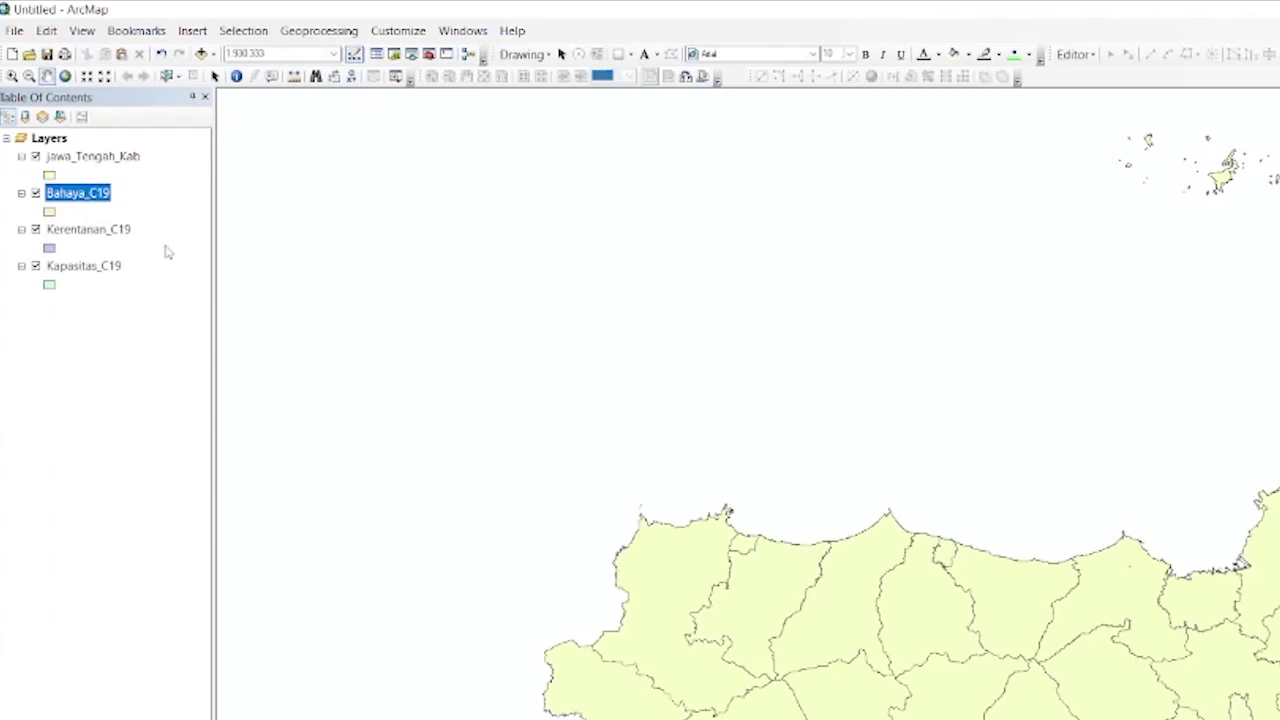
Examine the index fields in the attribute tables of the Kerentanan_C19 and Kapasitas_C19 layers.
right_click(98, 232)
click(162, 284)
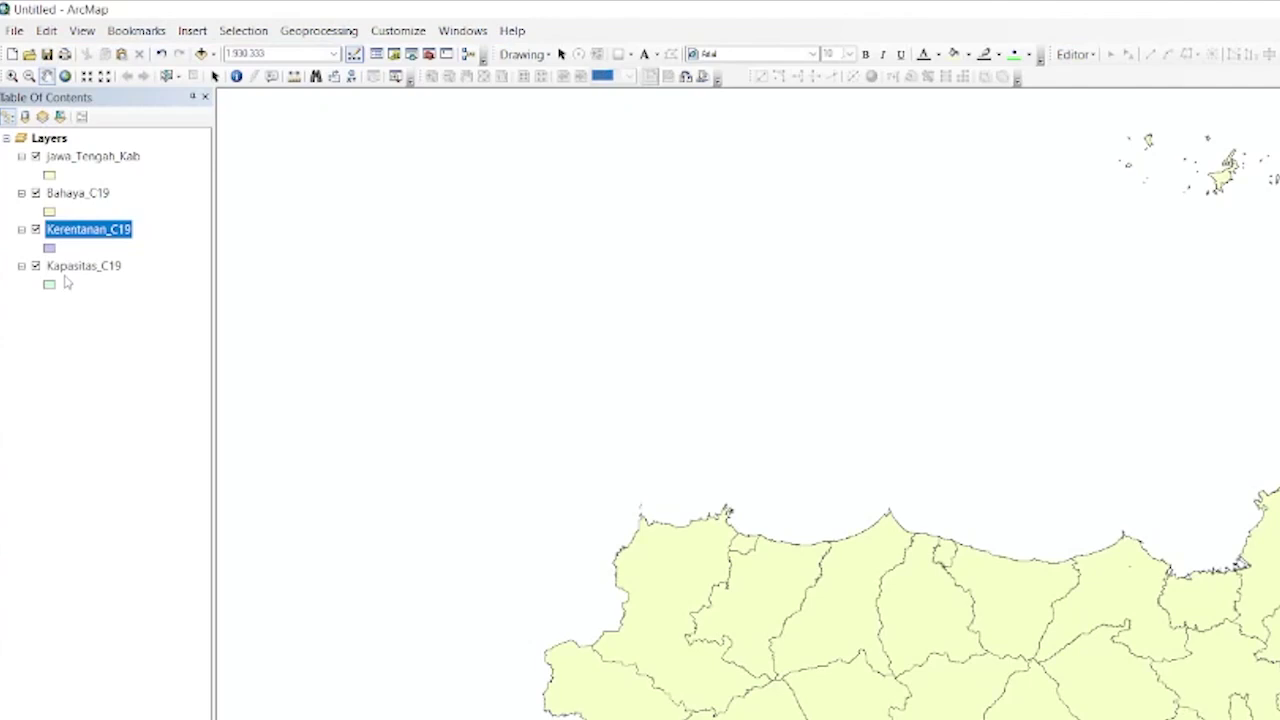
right_click(68, 262)
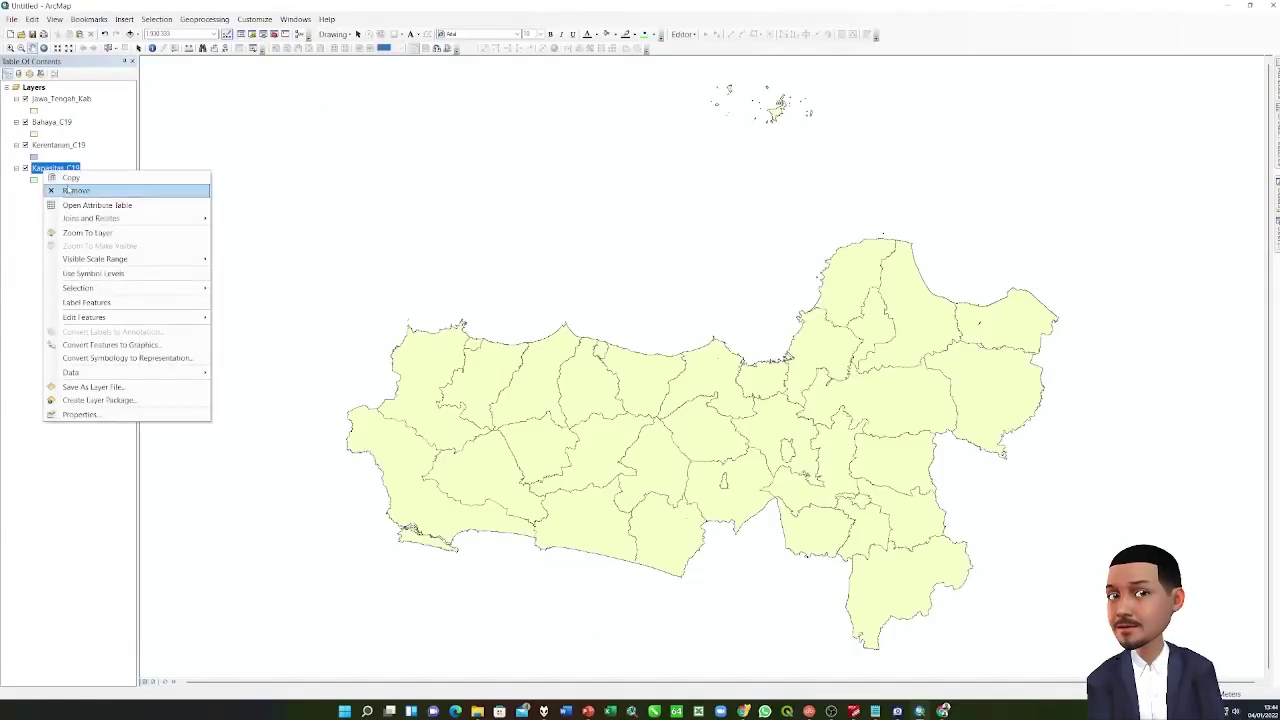
click(70, 205)
click(336, 74)
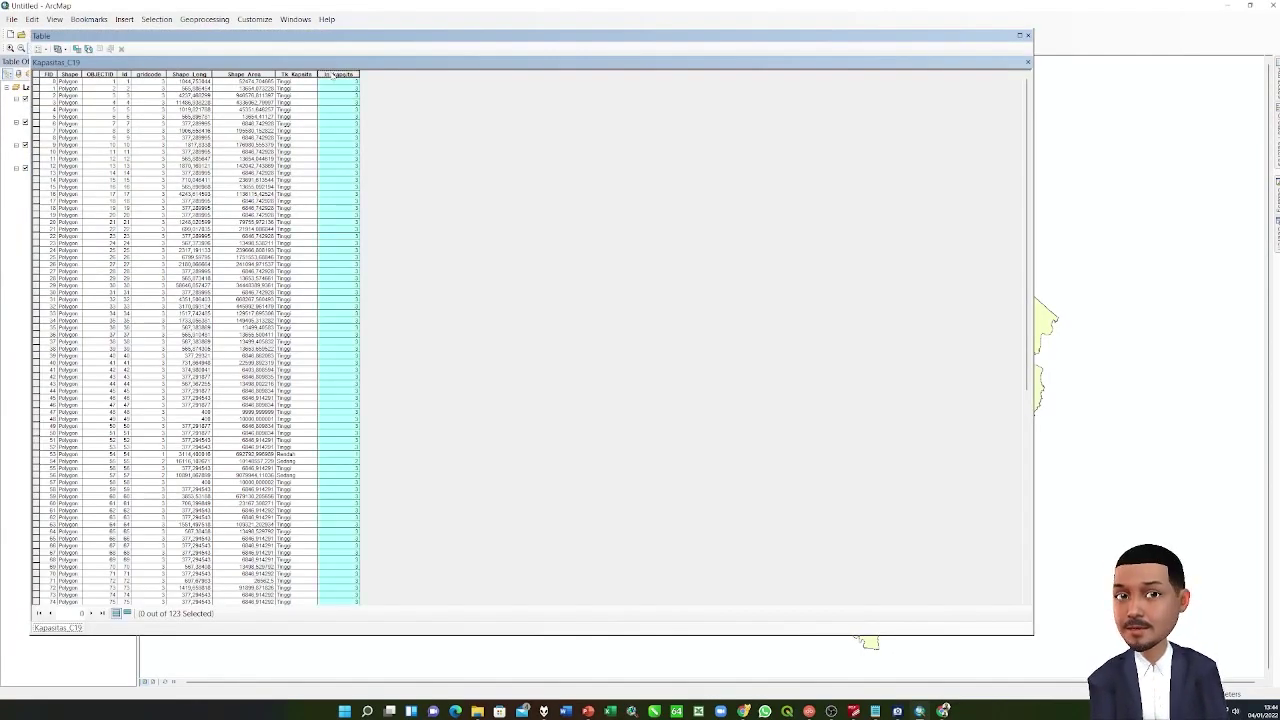
click(1027, 62)
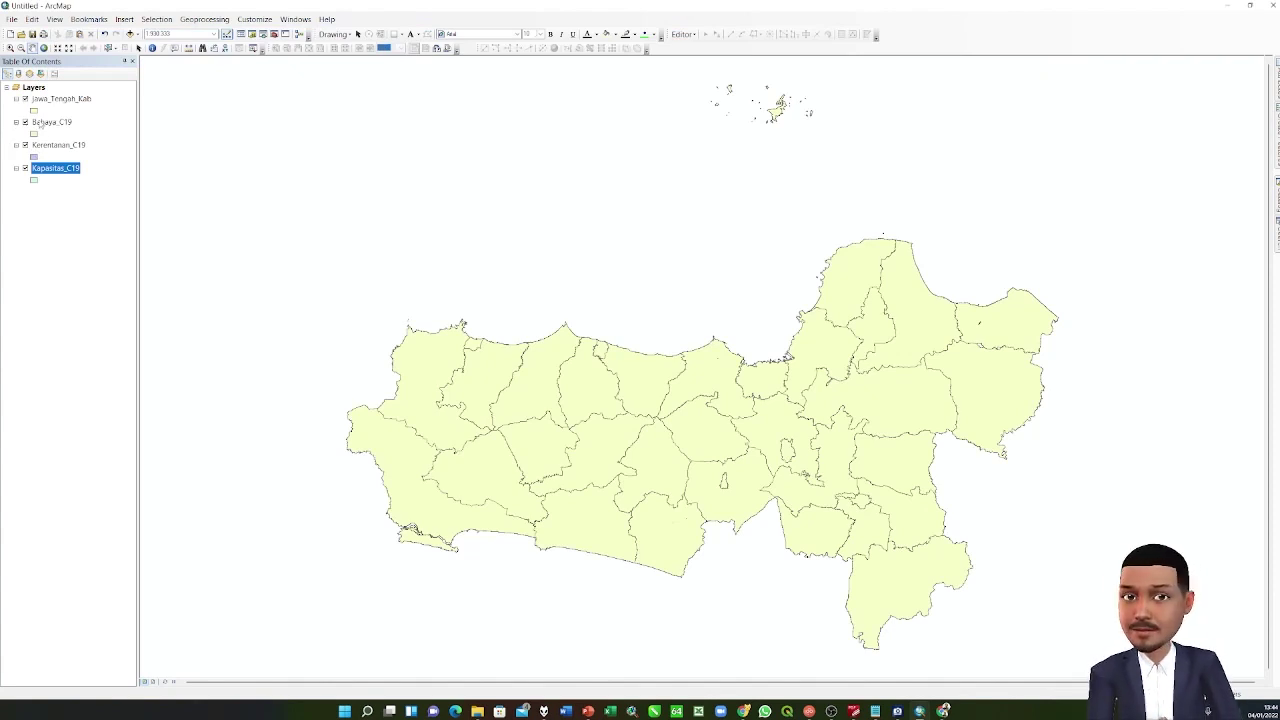
Apply the projected coordinate system WGS 1984 World Mercator to the Layers data frame.
right_click(31, 88)
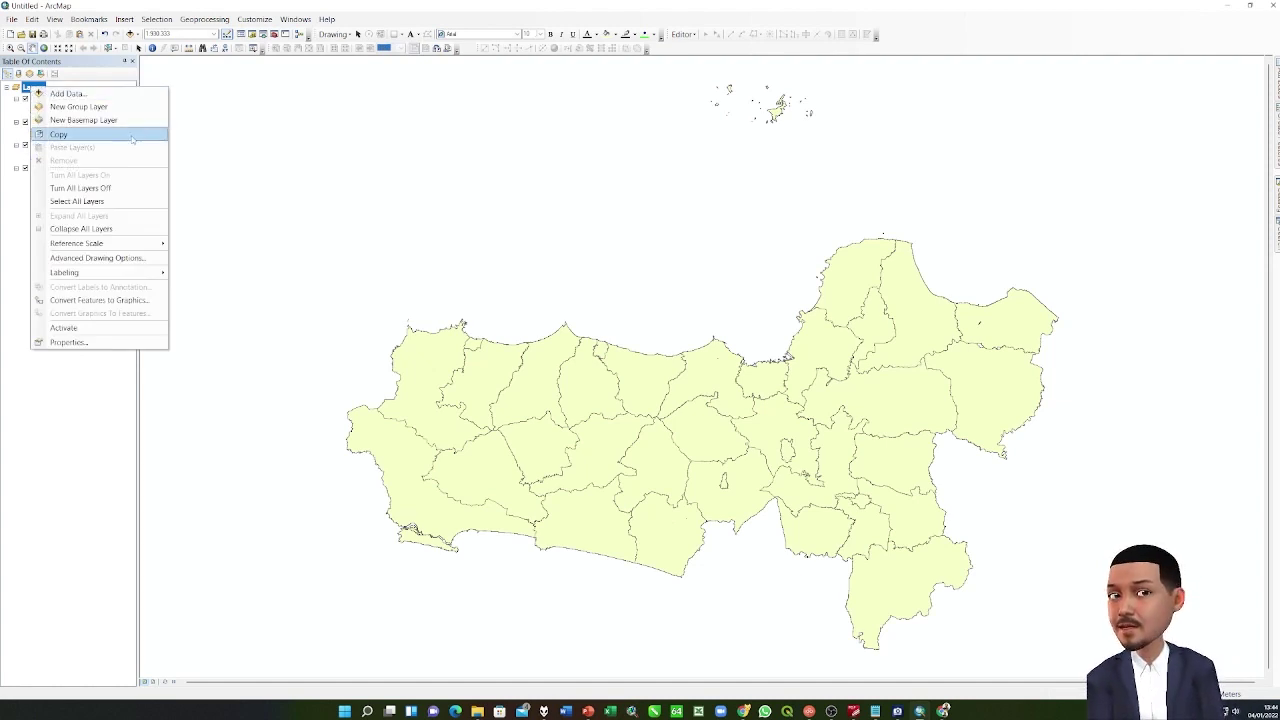
click(68, 342)
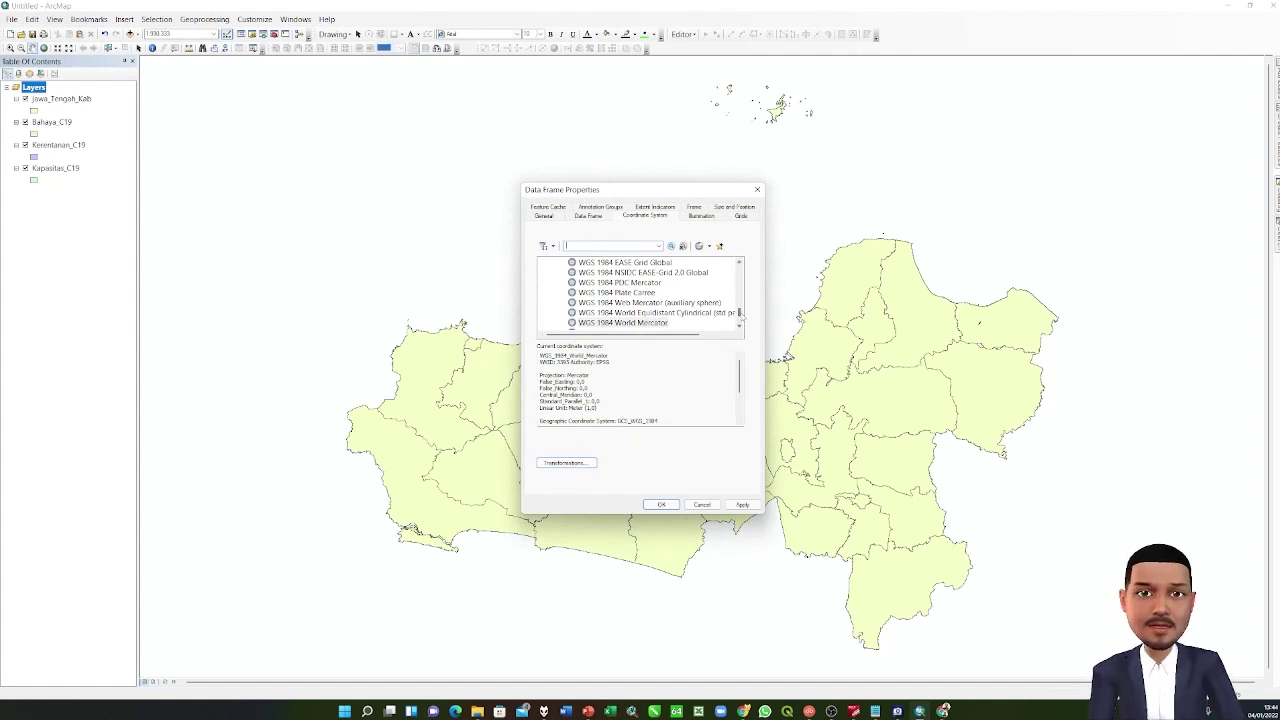
drag(741, 314, 739, 265)
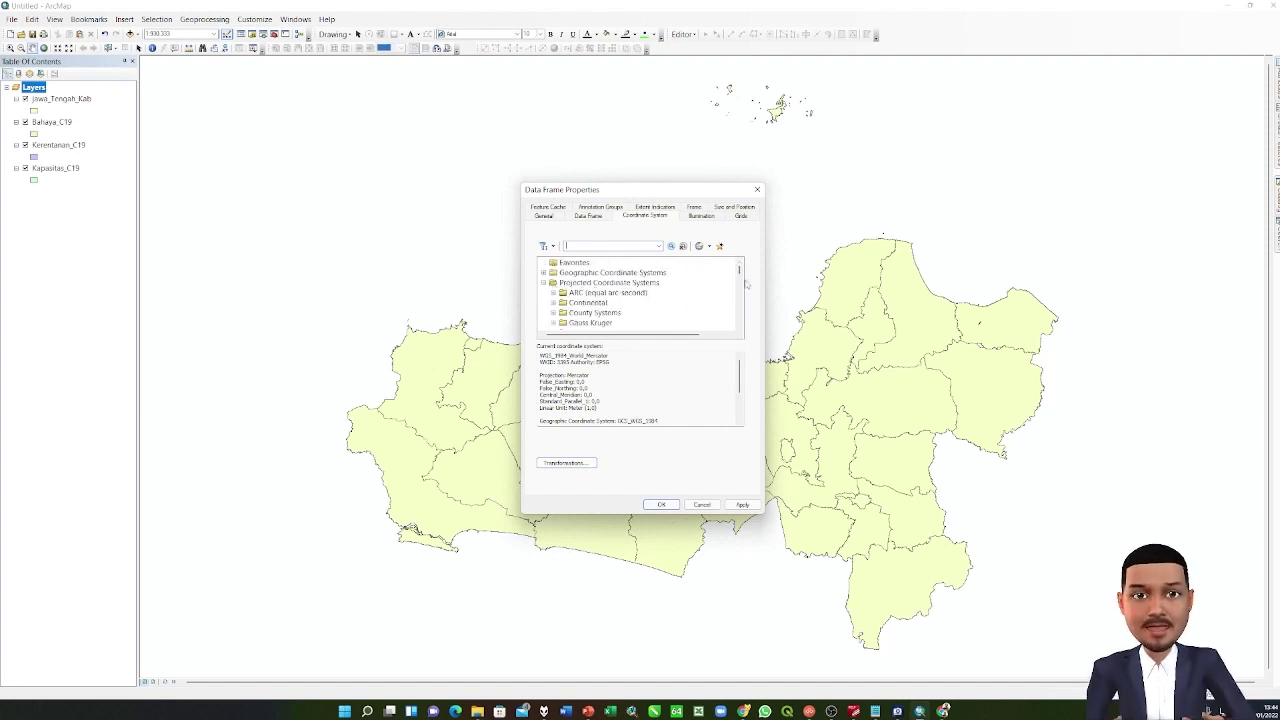
scroll(740, 268, down, 3)
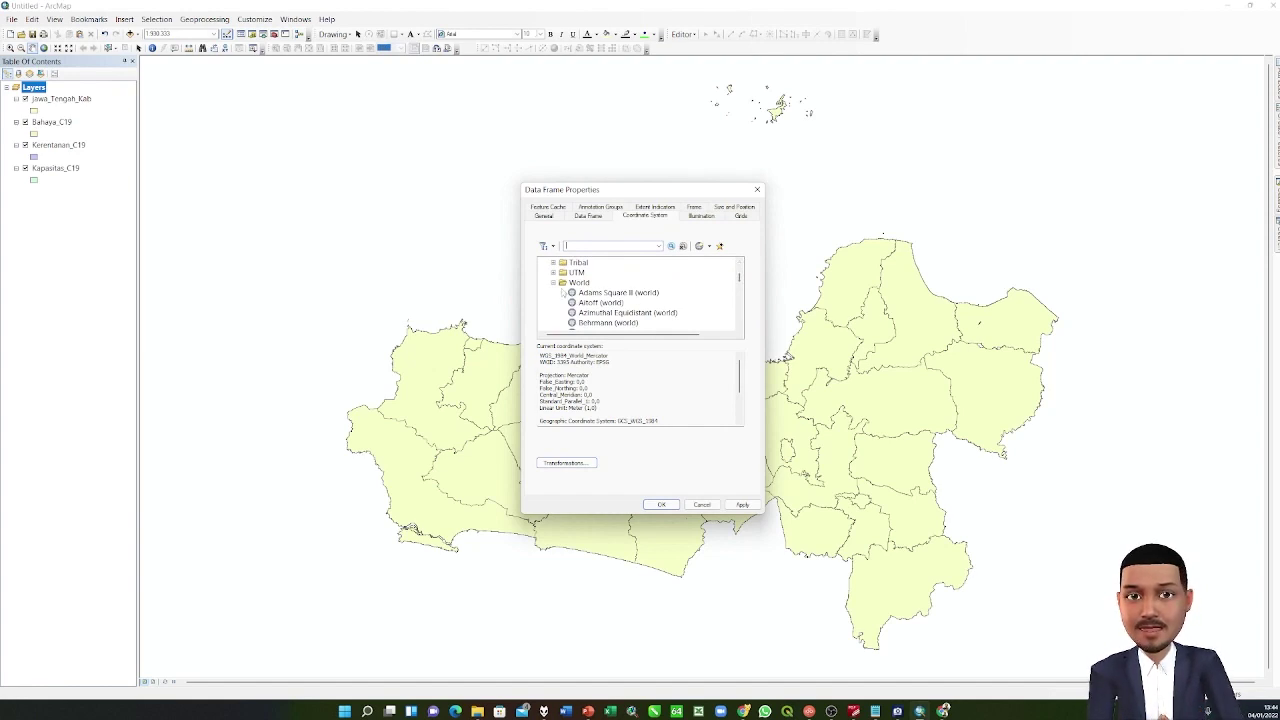
drag(741, 297, 740, 317)
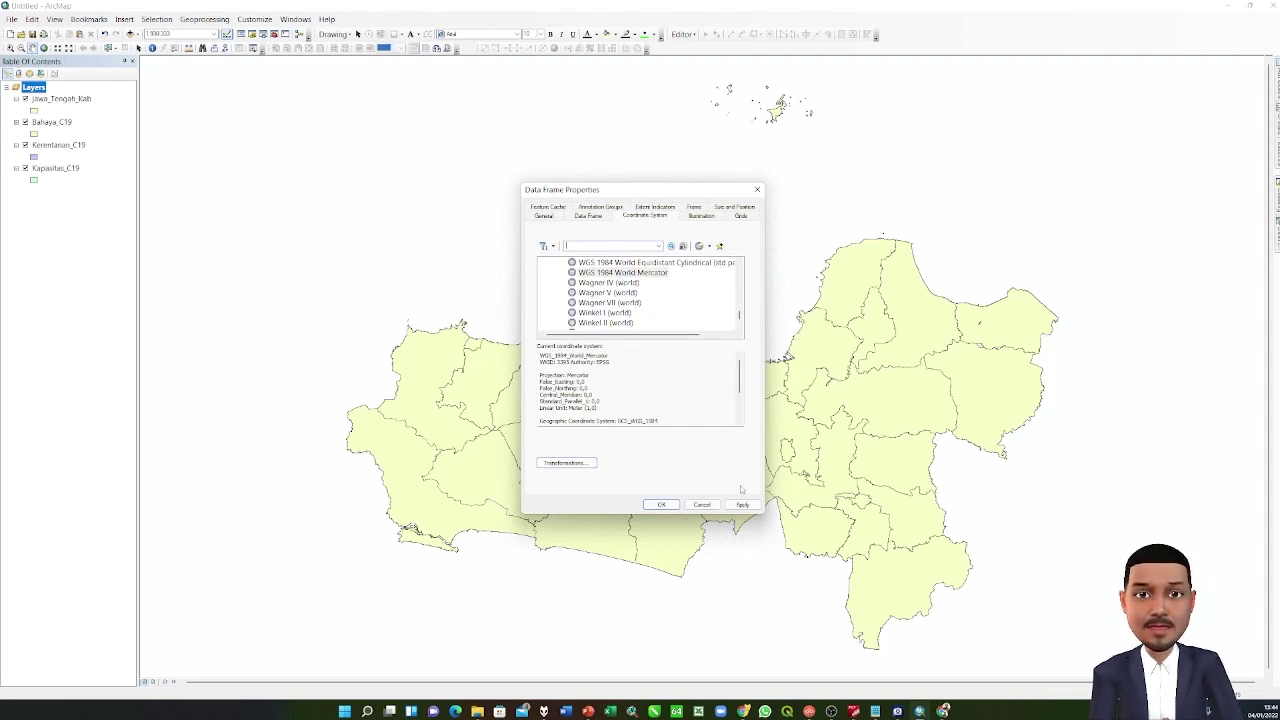
click(642, 274)
click(742, 505)
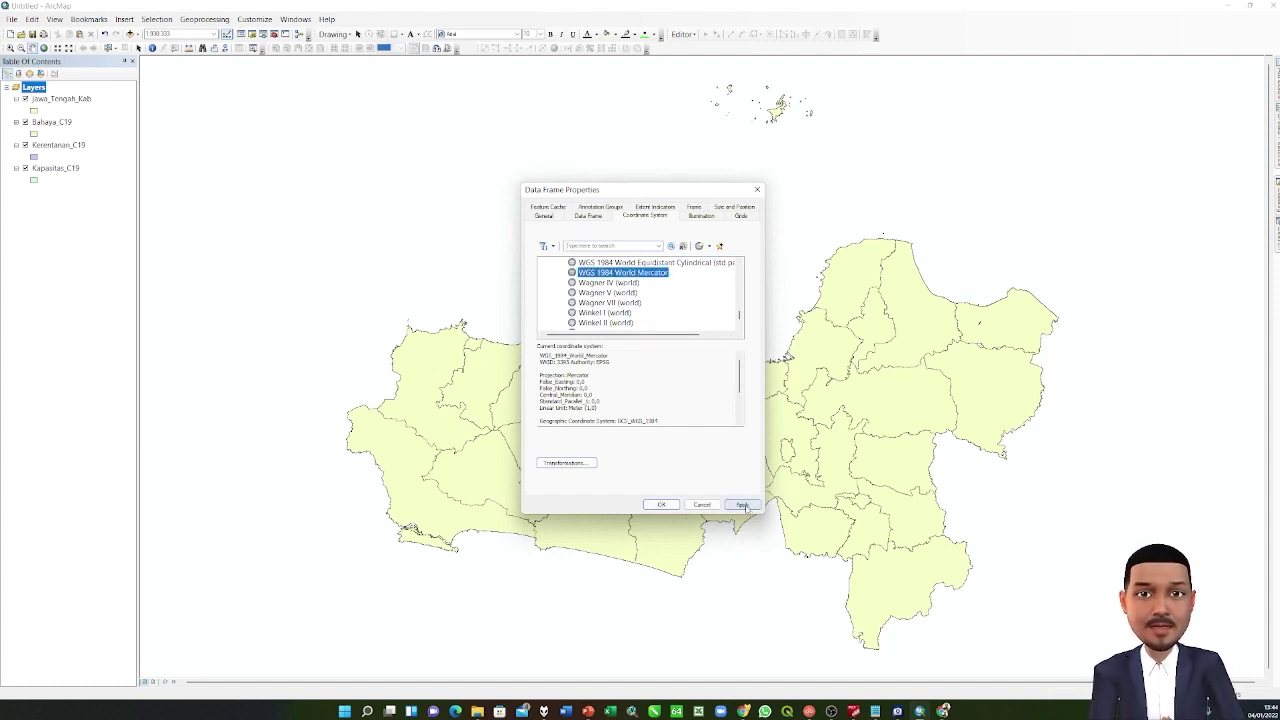
Intersect the layers Jawa_Tengah_Kab, Bahaya_C19, Kerentanan_C19 and Kapasitas_C19 into the default output feature class.
click(662, 505)
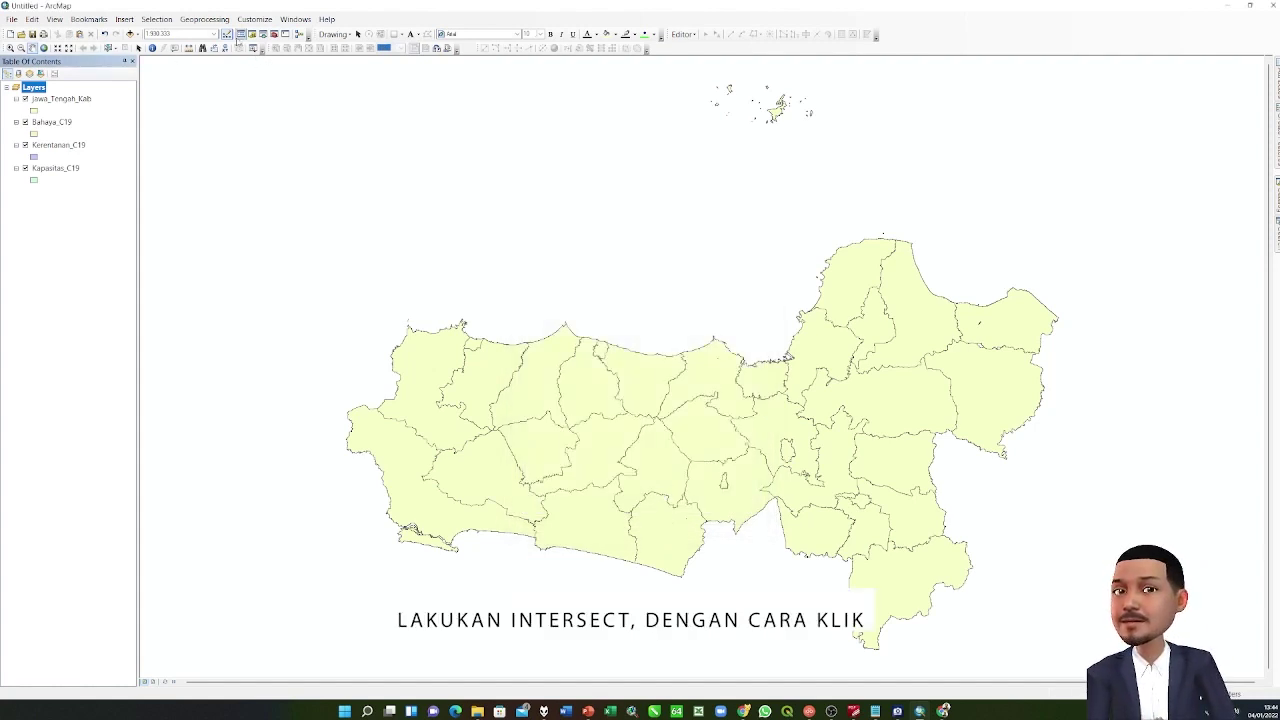
click(204, 19)
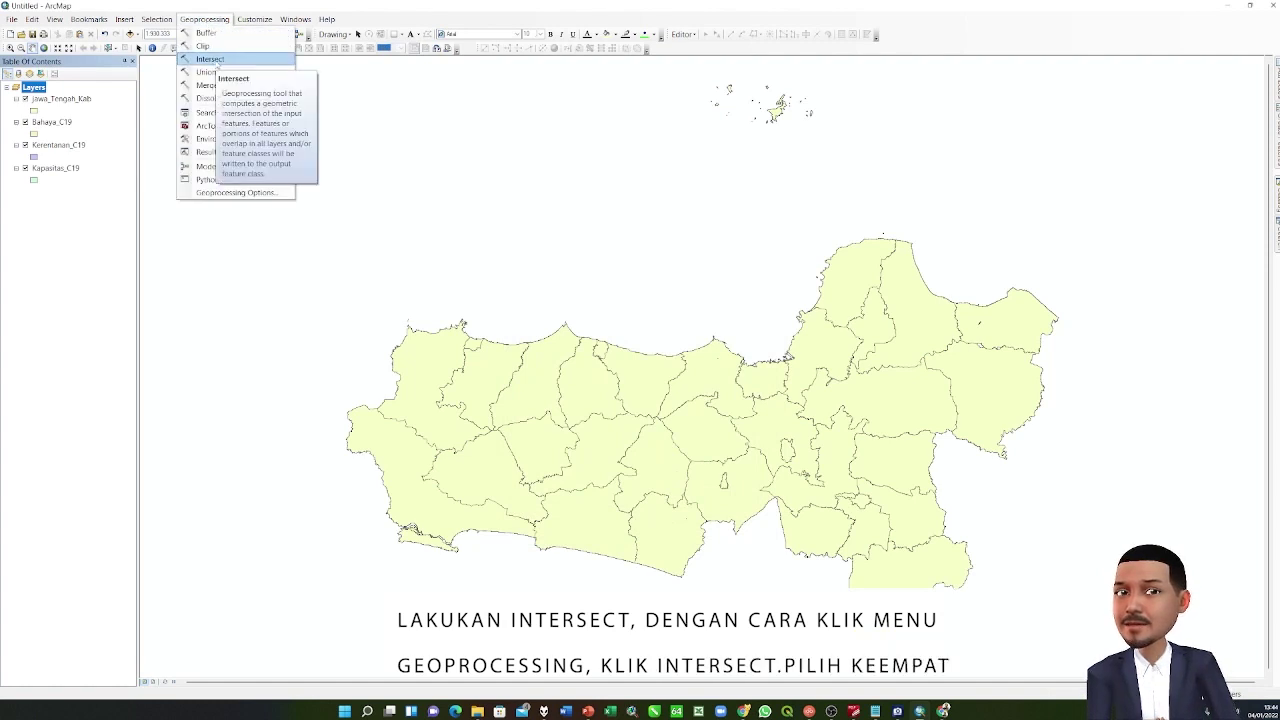
click(212, 60)
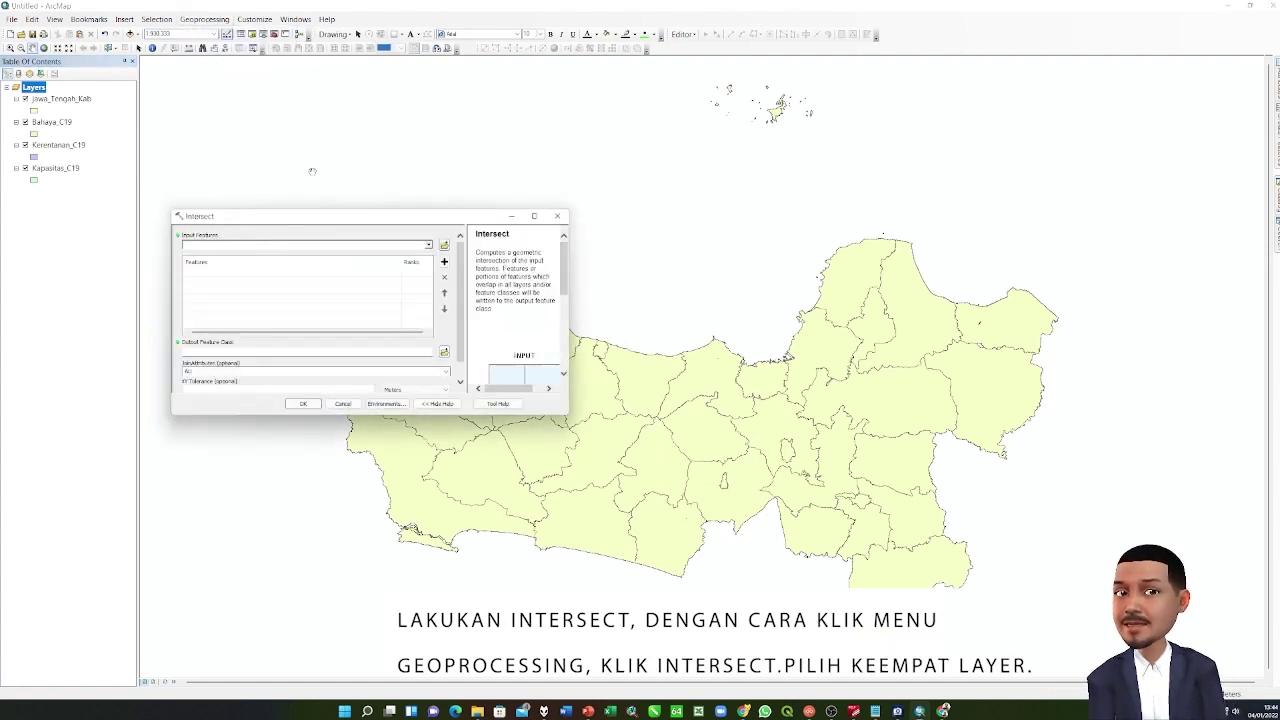
click(428, 245)
click(255, 255)
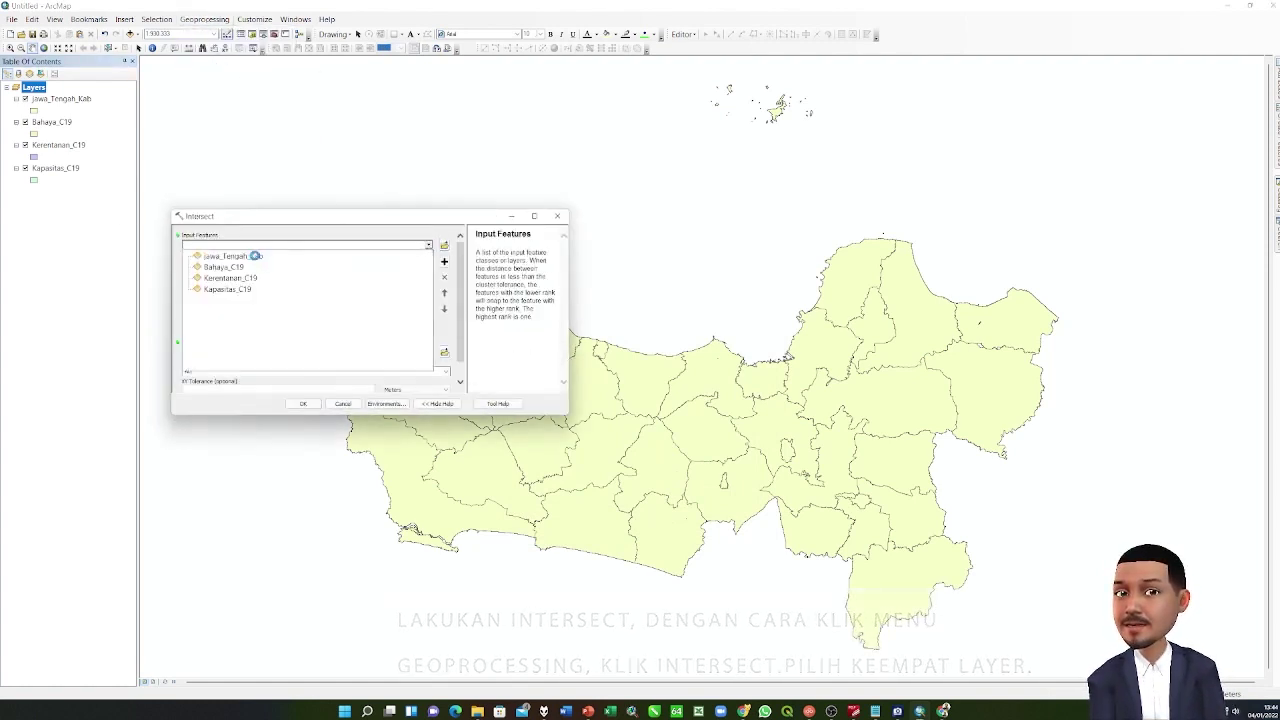
click(428, 245)
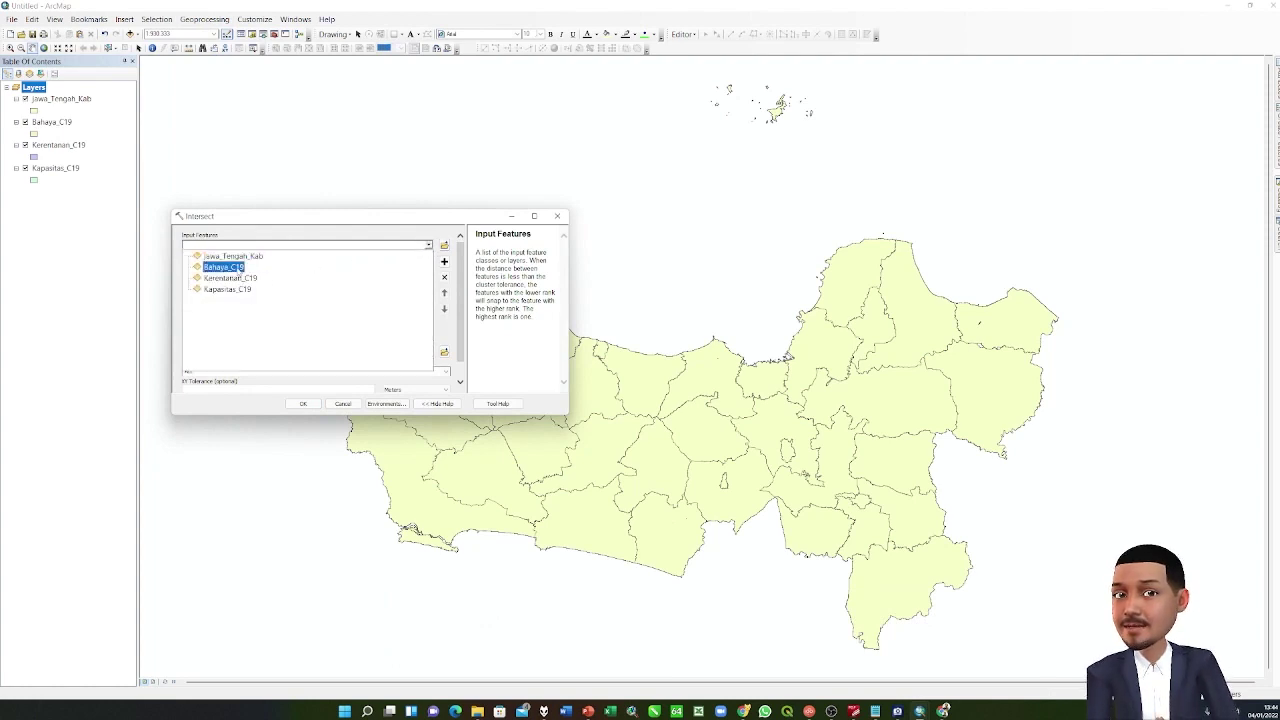
click(310, 262)
click(428, 245)
click(230, 271)
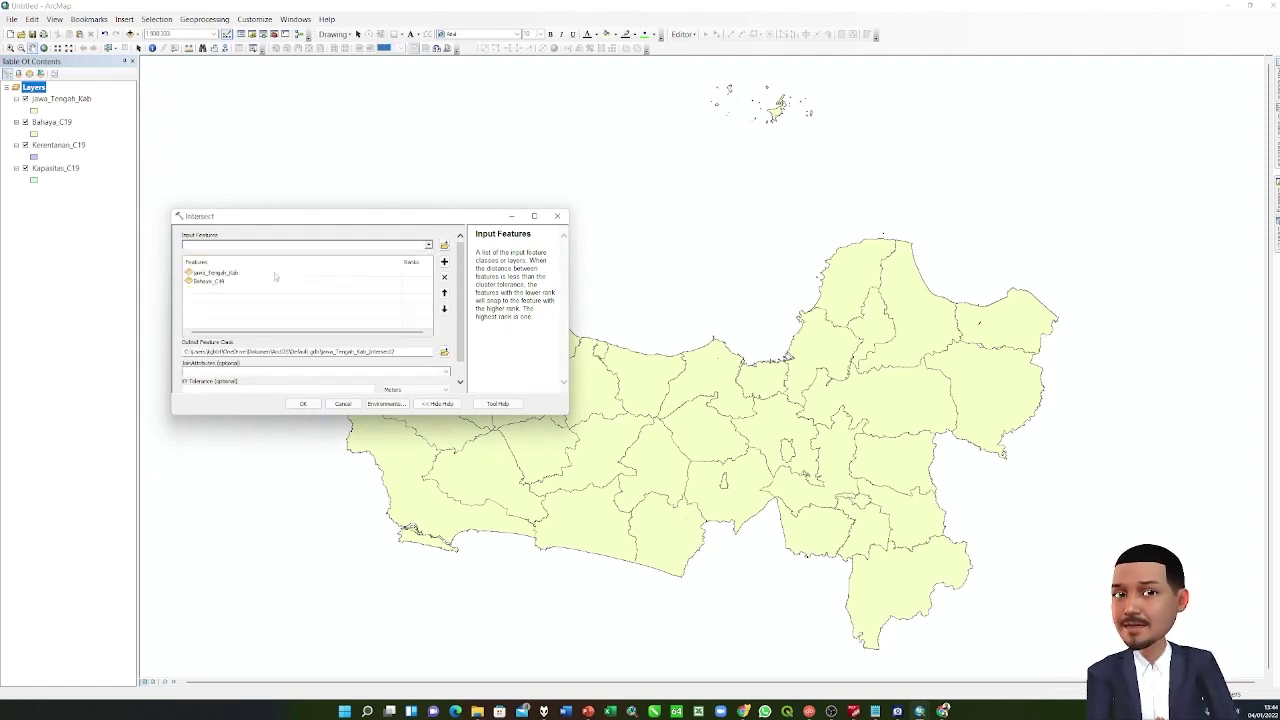
click(428, 245)
click(268, 287)
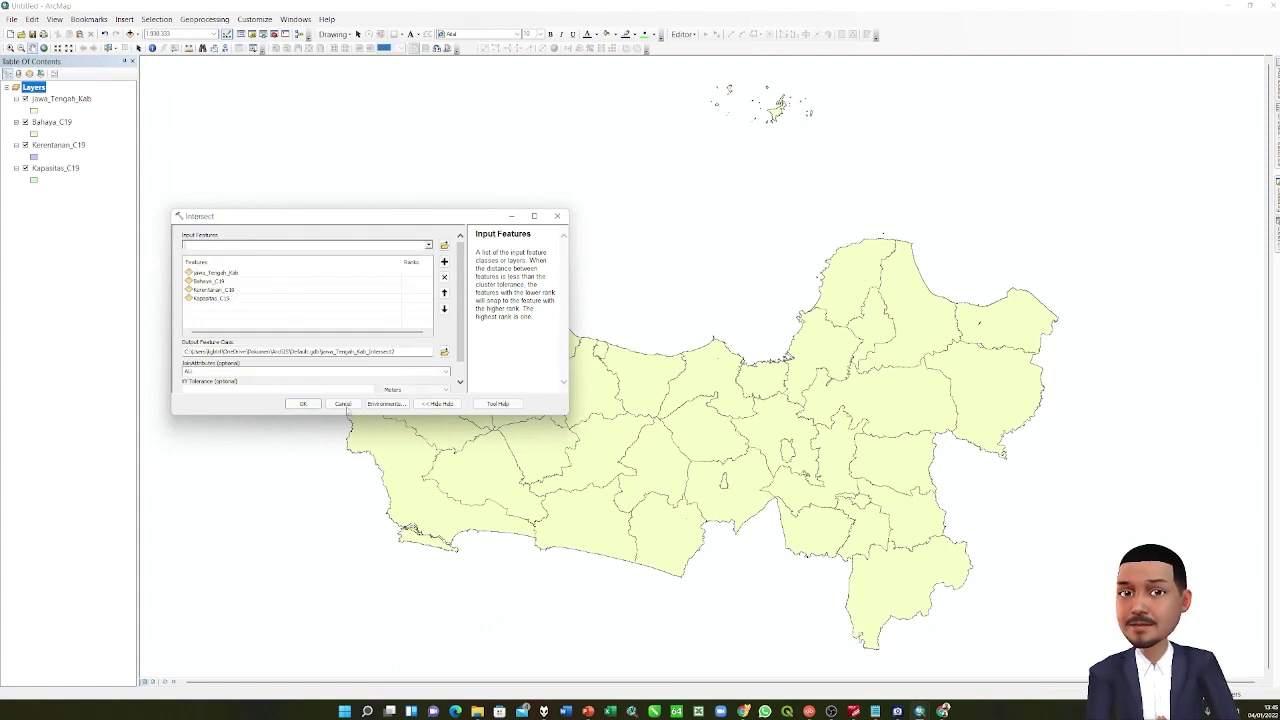
click(302, 404)
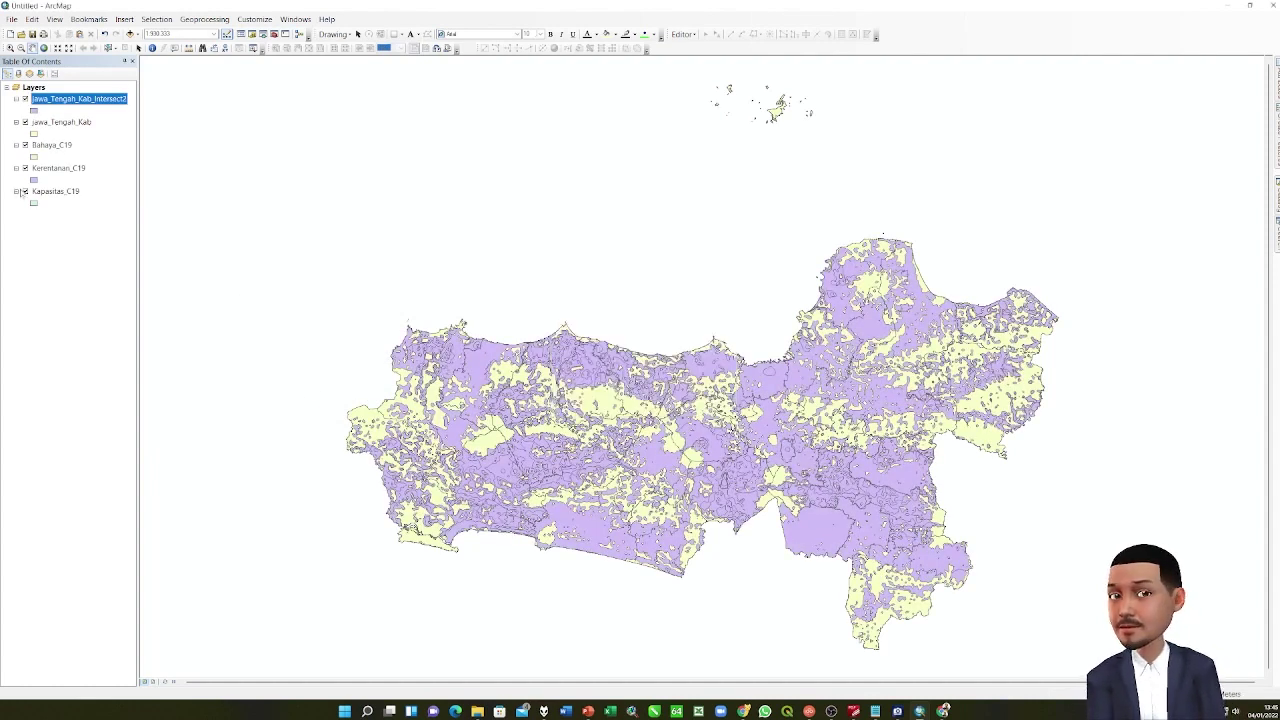
Hide the Kapasitas_C19, Kerentanan_C19 and Bahaya_C19 layers and place the visible Jawa_Tengah_Kab layer above the intersect result.
click(25, 191)
click(25, 168)
click(25, 145)
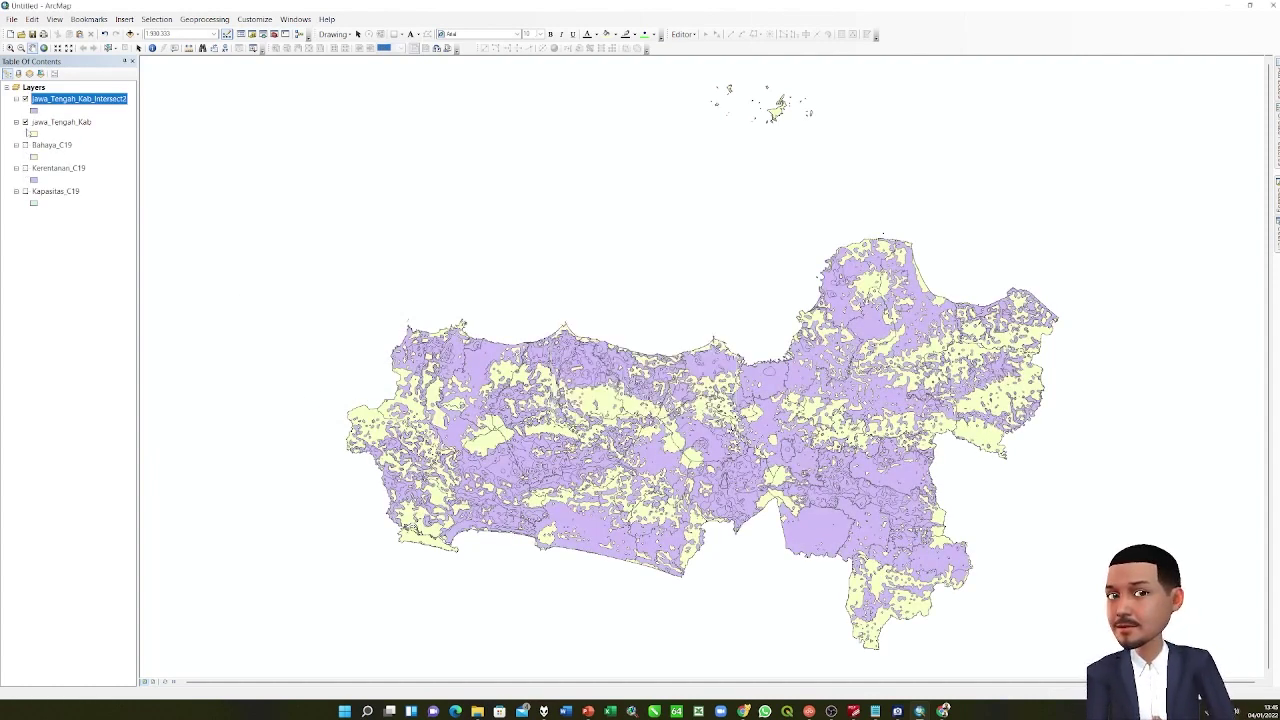
click(25, 122)
click(45, 122)
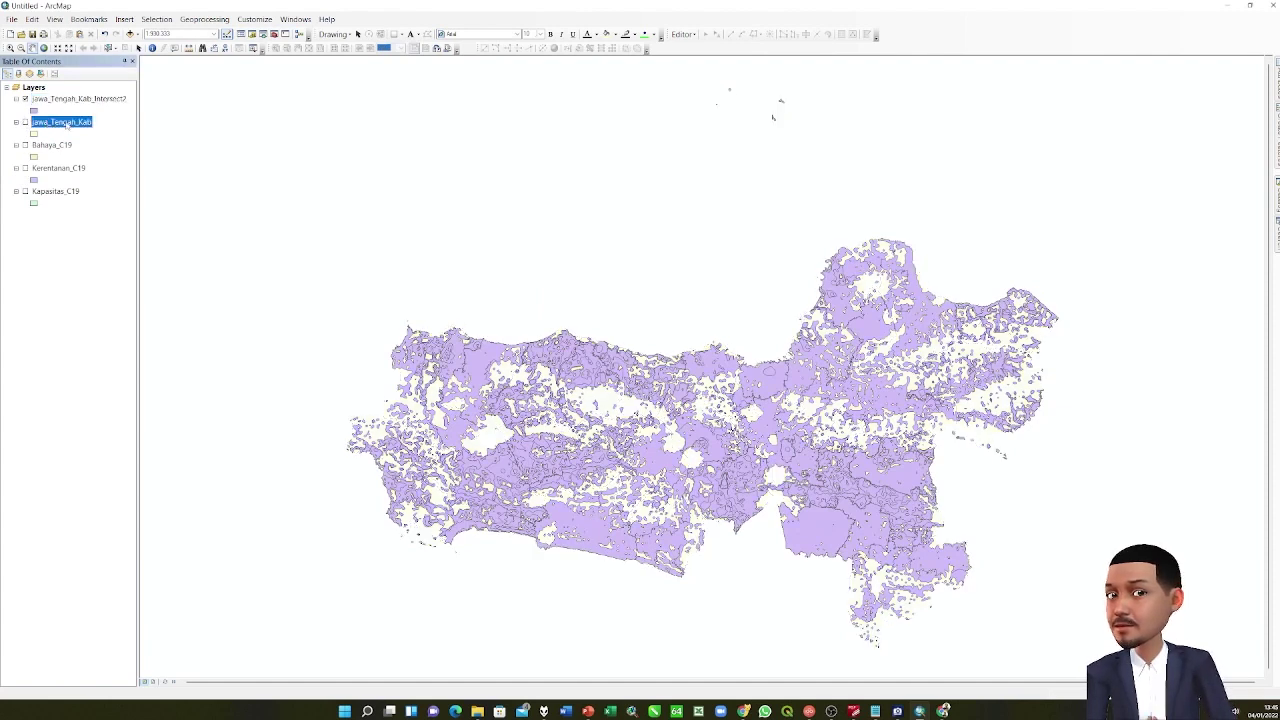
drag(45, 122, 70, 100)
click(25, 99)
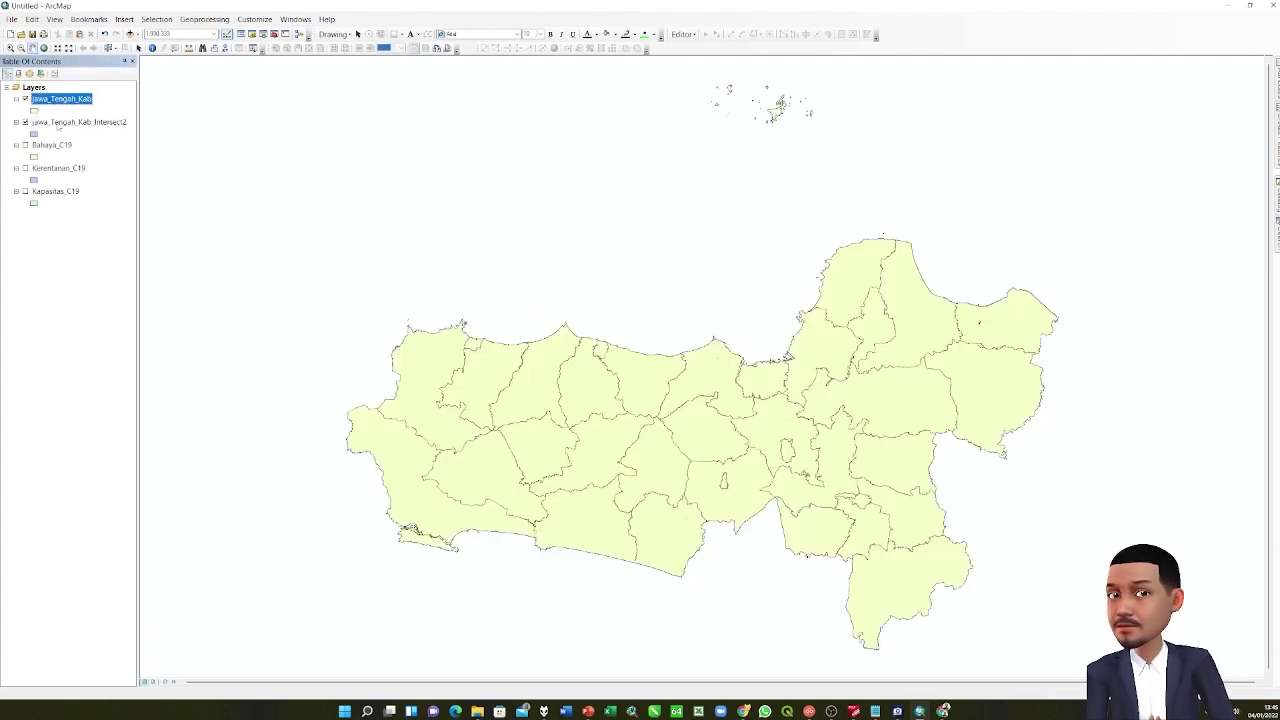
Set the Jawa_Tengah_Kab layer's symbol to Hollow.
click(35, 110)
click(318, 318)
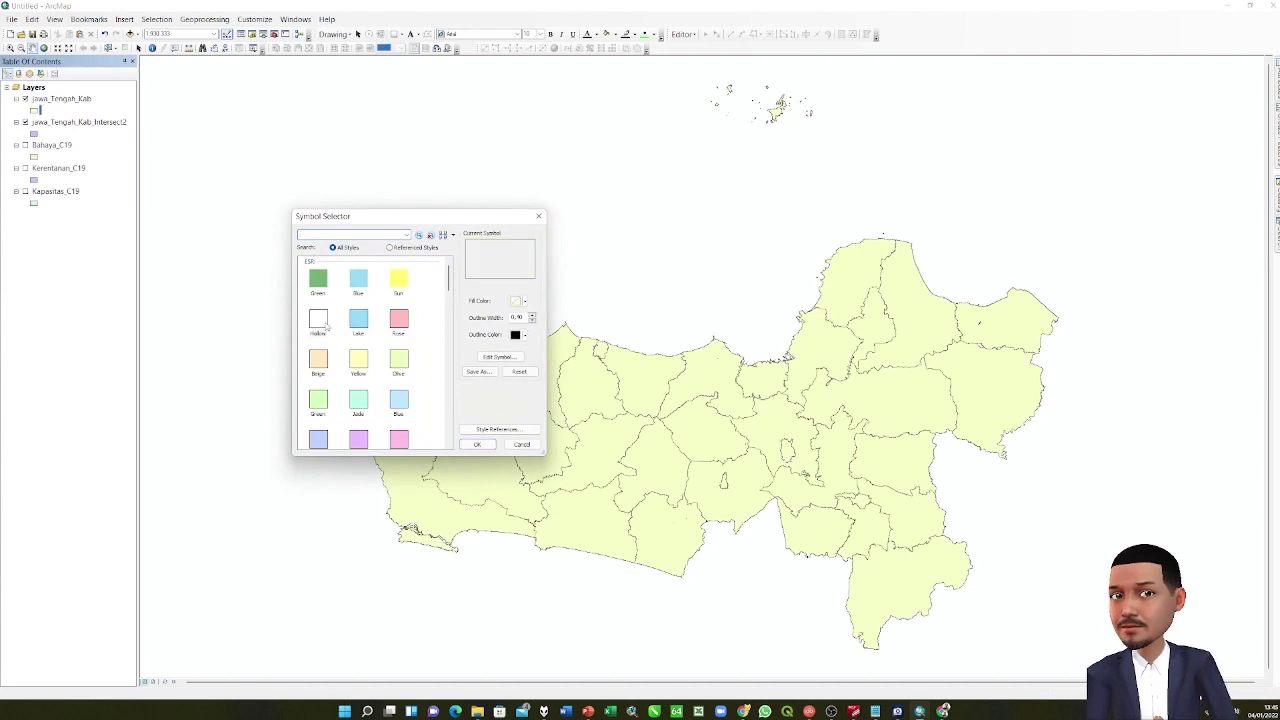
click(477, 445)
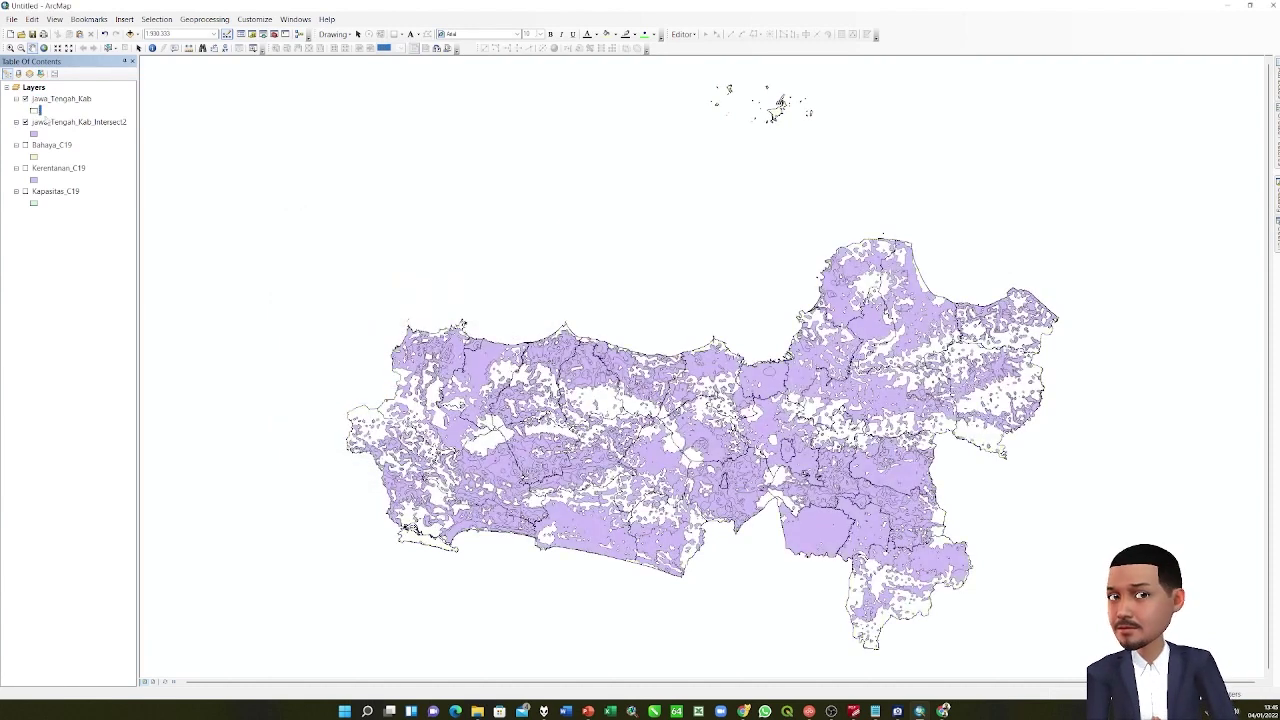
Add a field named In_Risiko of type Double to the attribute table of the intersect layer.
click(47, 122)
right_click(47, 122)
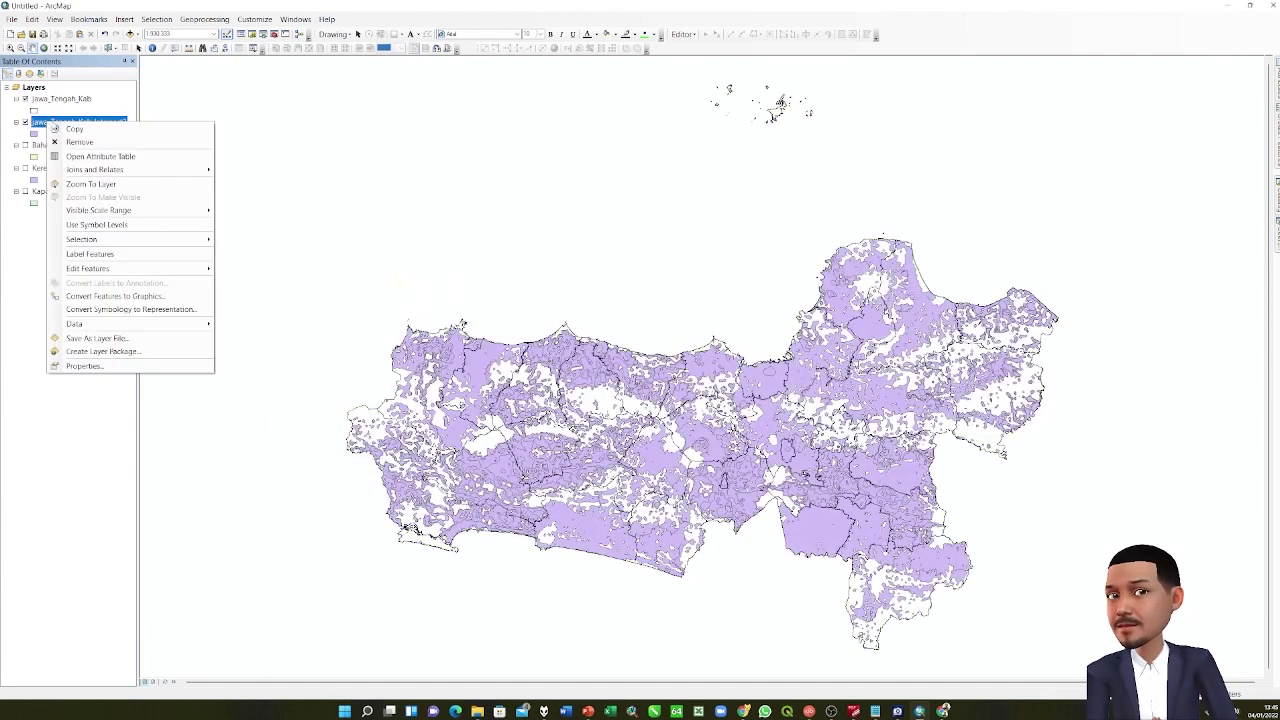
click(95, 153)
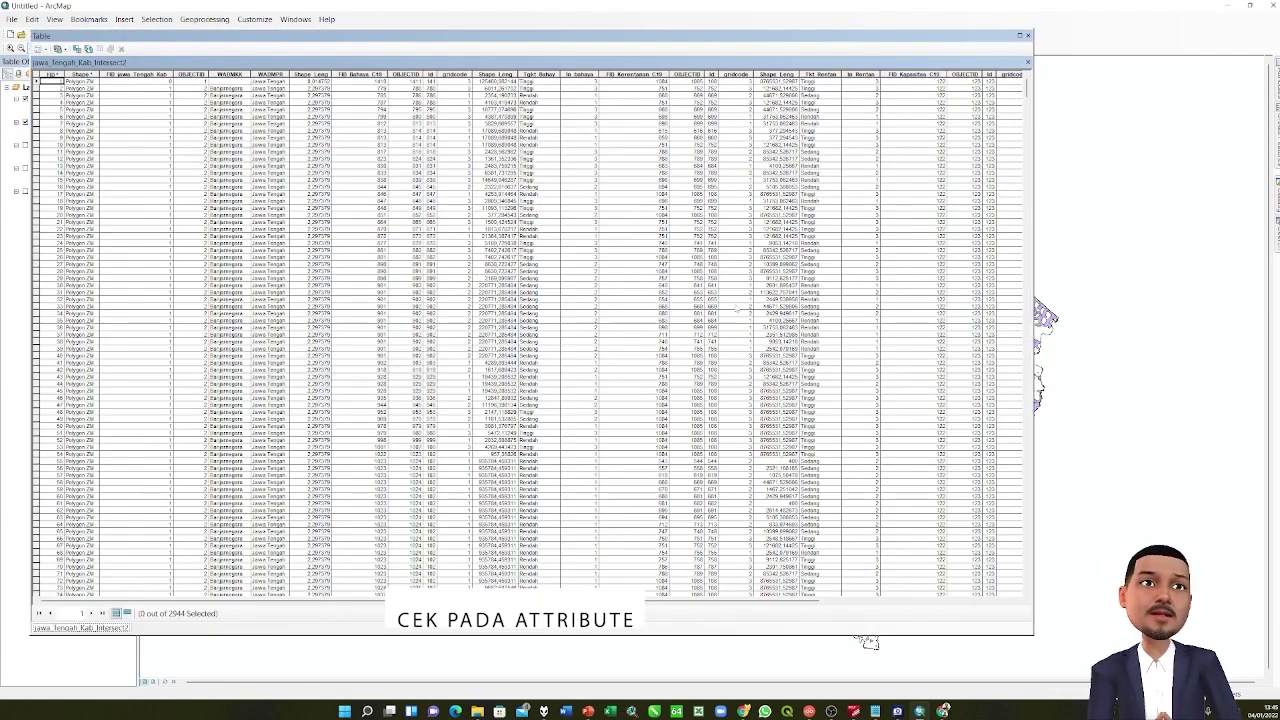
scroll(530, 330, right, 5)
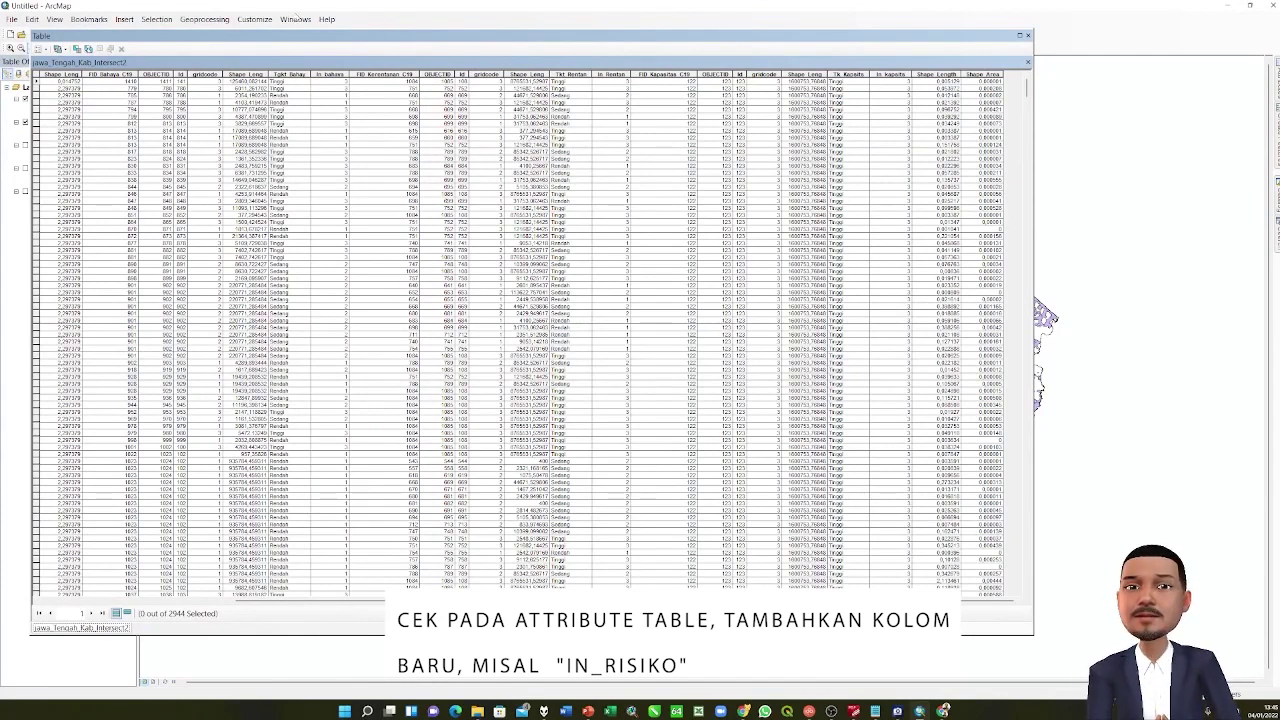
click(40, 48)
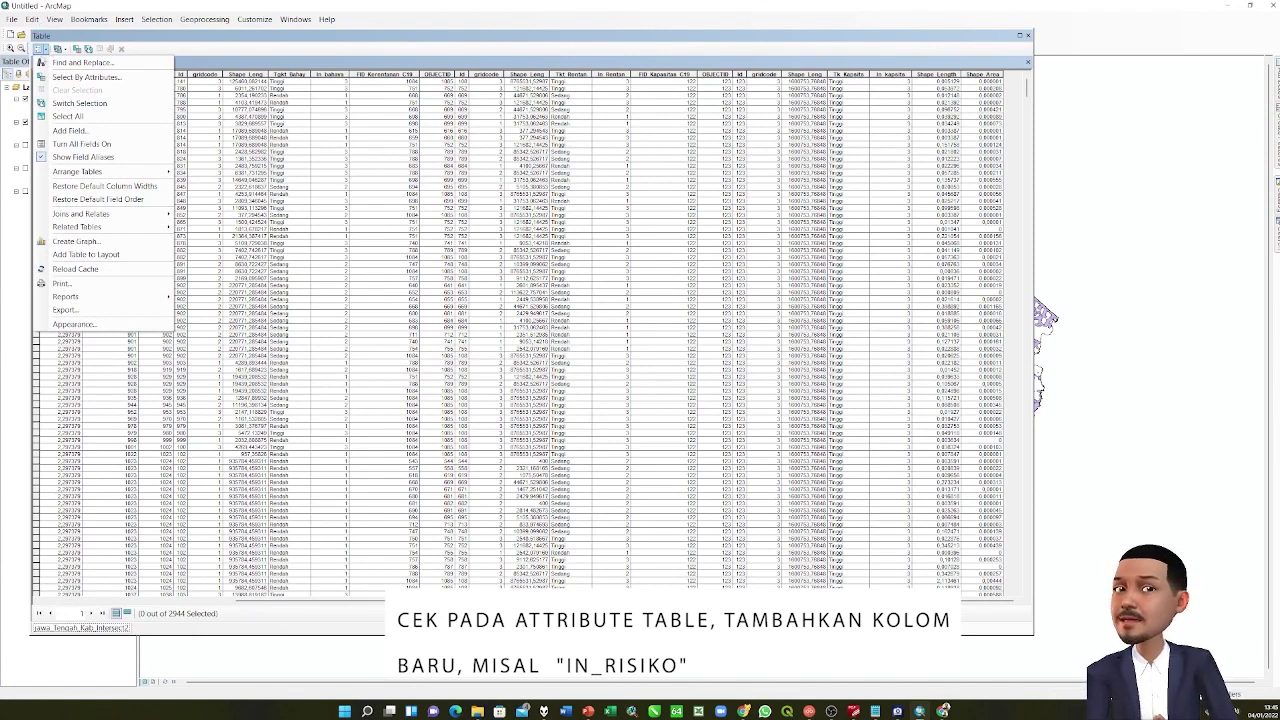
click(70, 130)
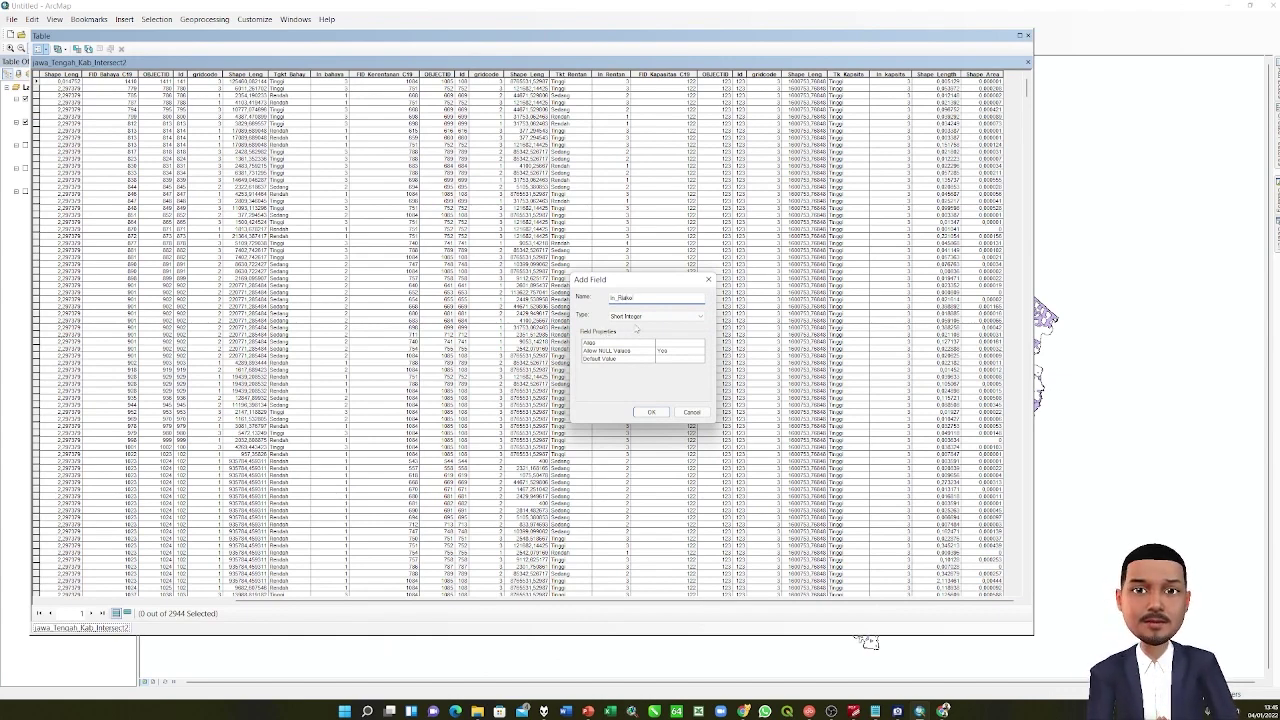
click(636, 317)
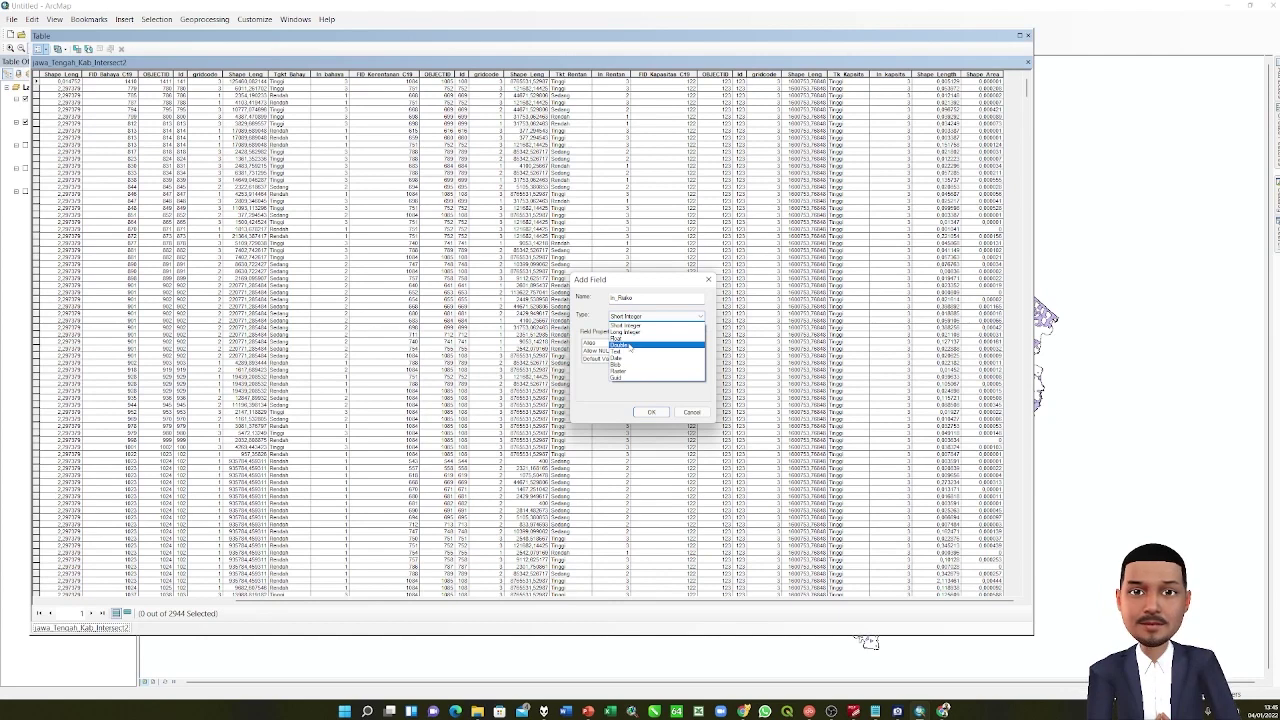
click(631, 345)
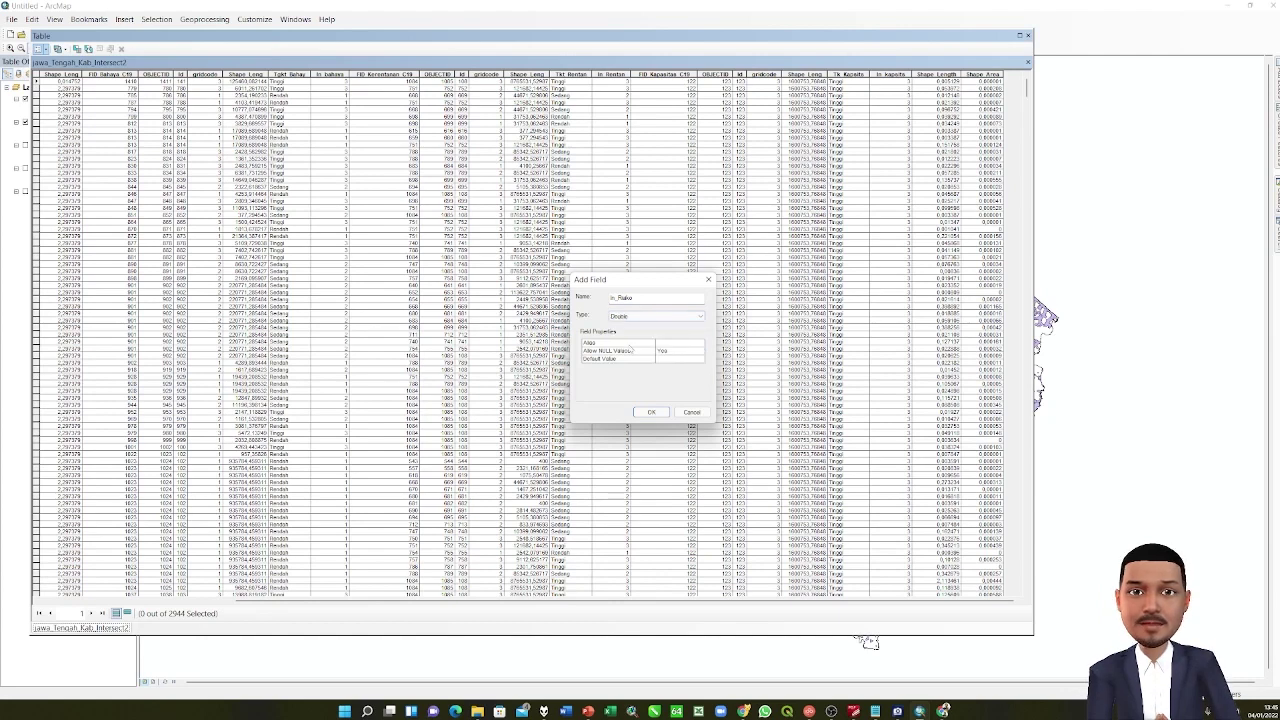
click(651, 412)
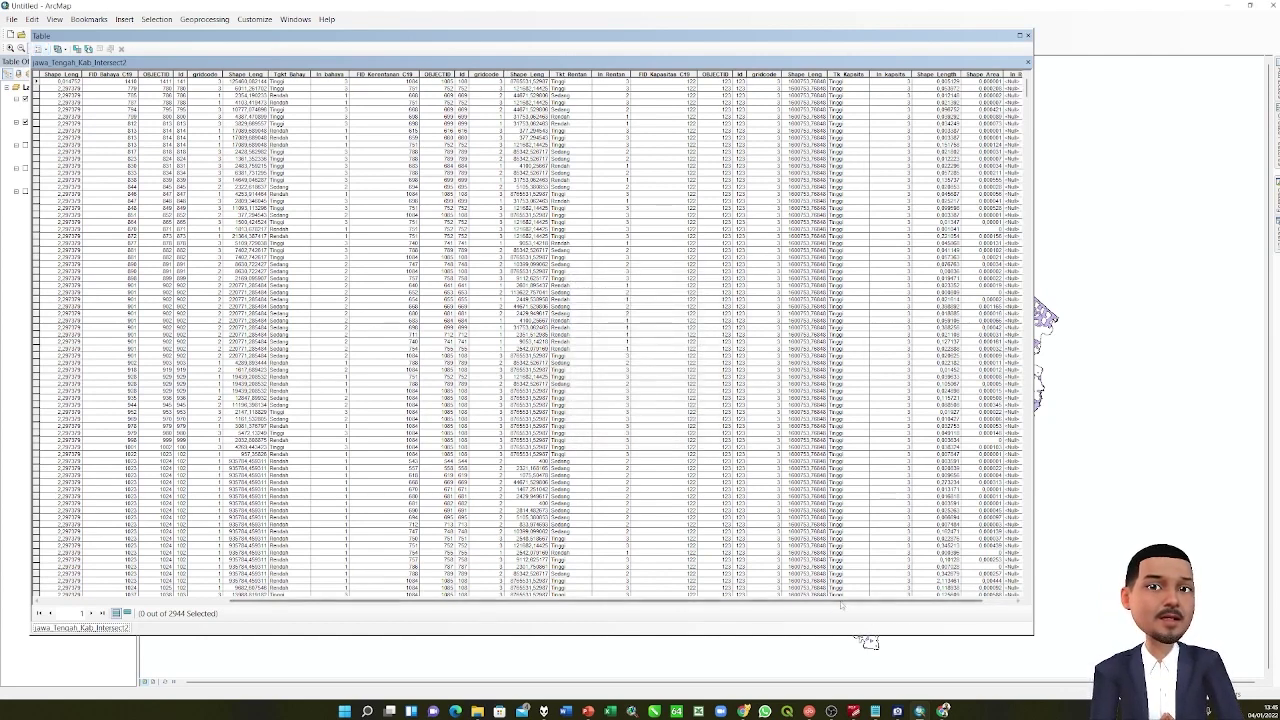
Consult the disaster risk formula image in ACDSee and calculate the In_Risiko field as [In_bahaya] * [In_Rentan] / [In_kapsits] / 9.
drag(840, 601, 903, 601)
click(980, 74)
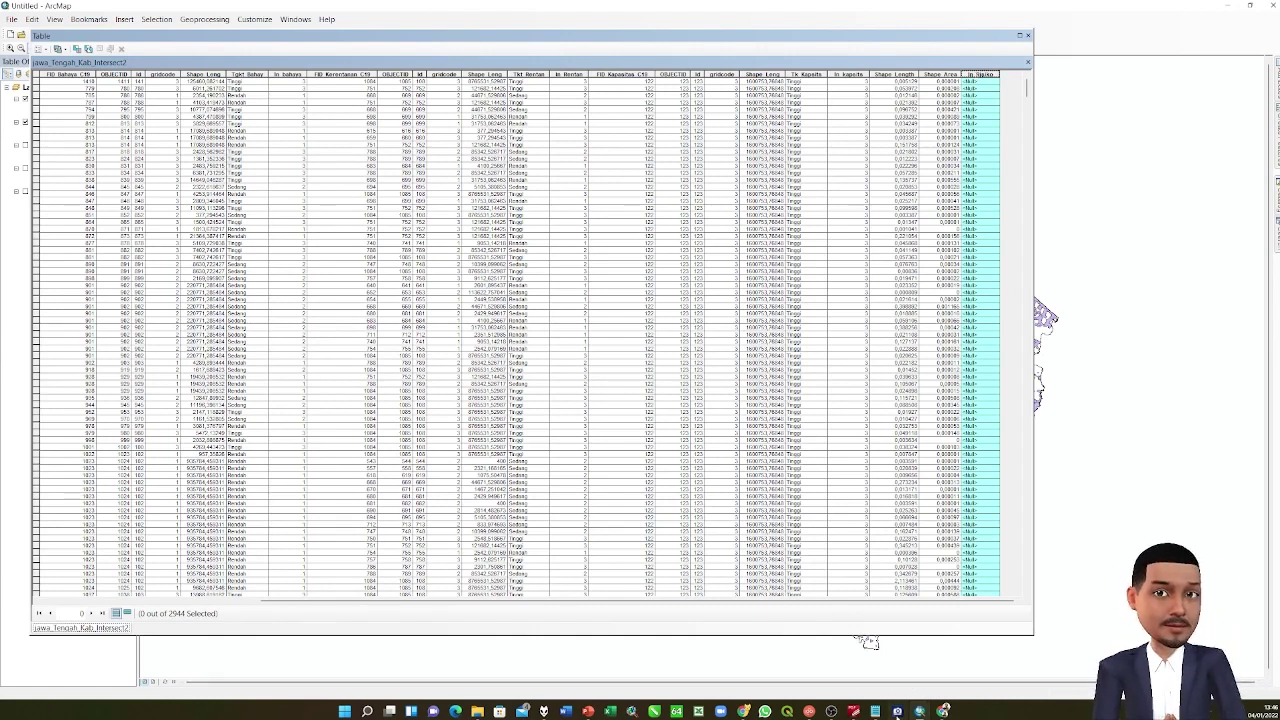
click(897, 711)
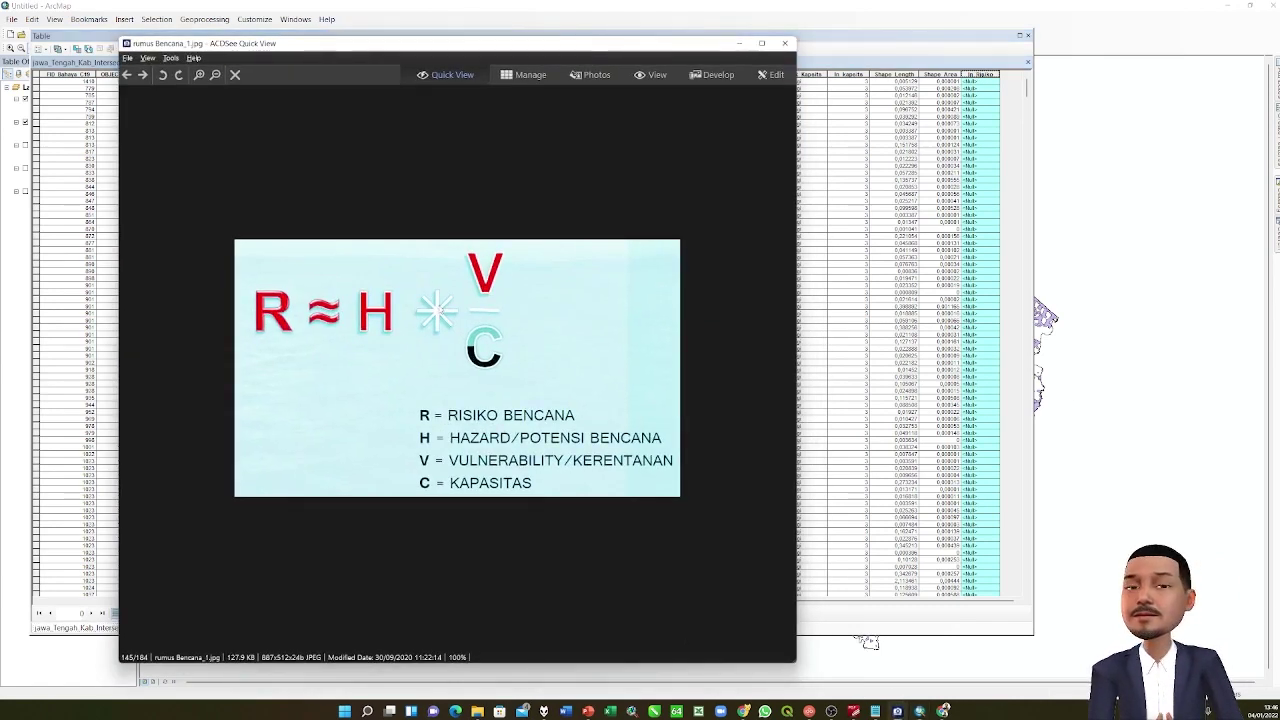
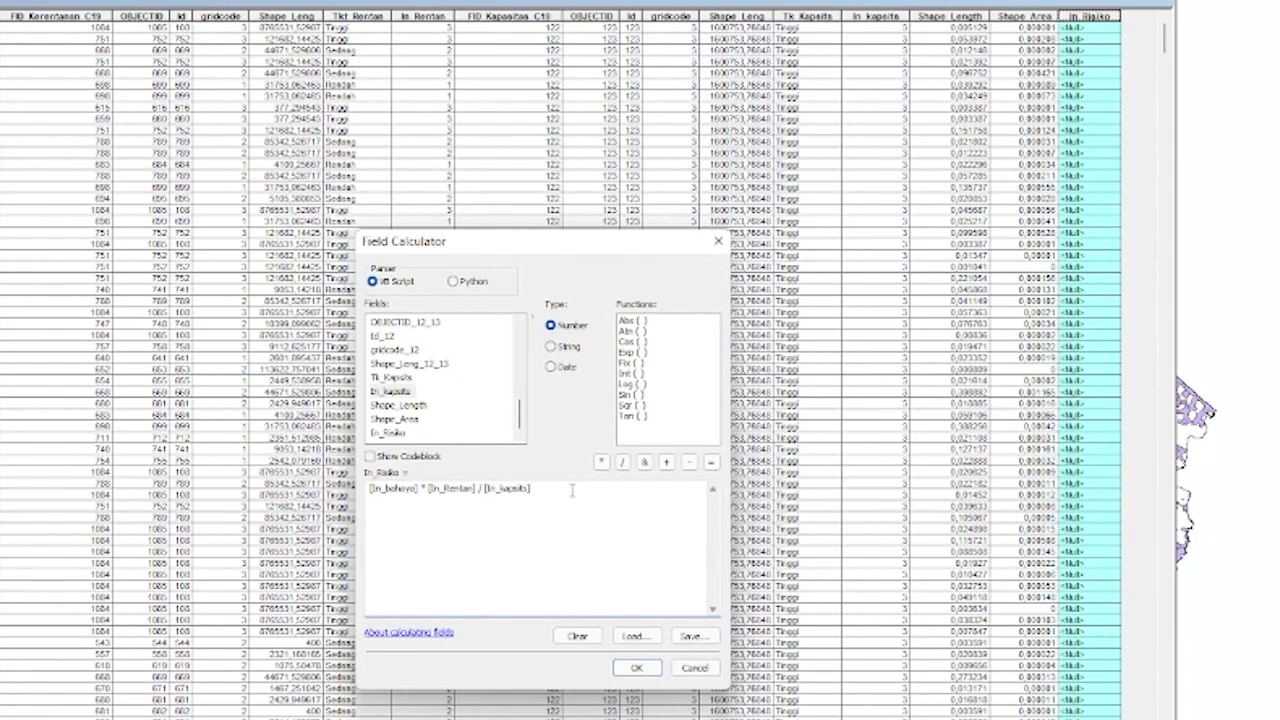
click(622, 462)
text(9)
click(637, 669)
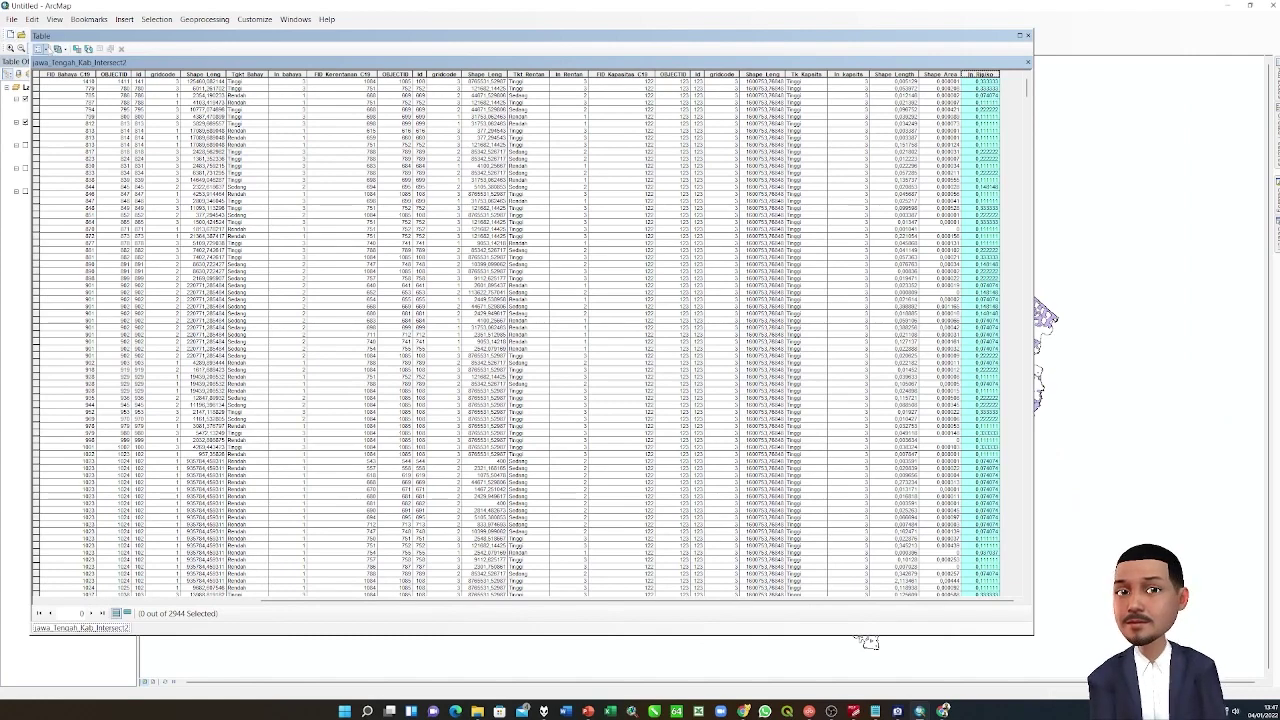
Add a field named Tk_Risiko of type Text to the intersect layer's attribute table.
click(40, 48)
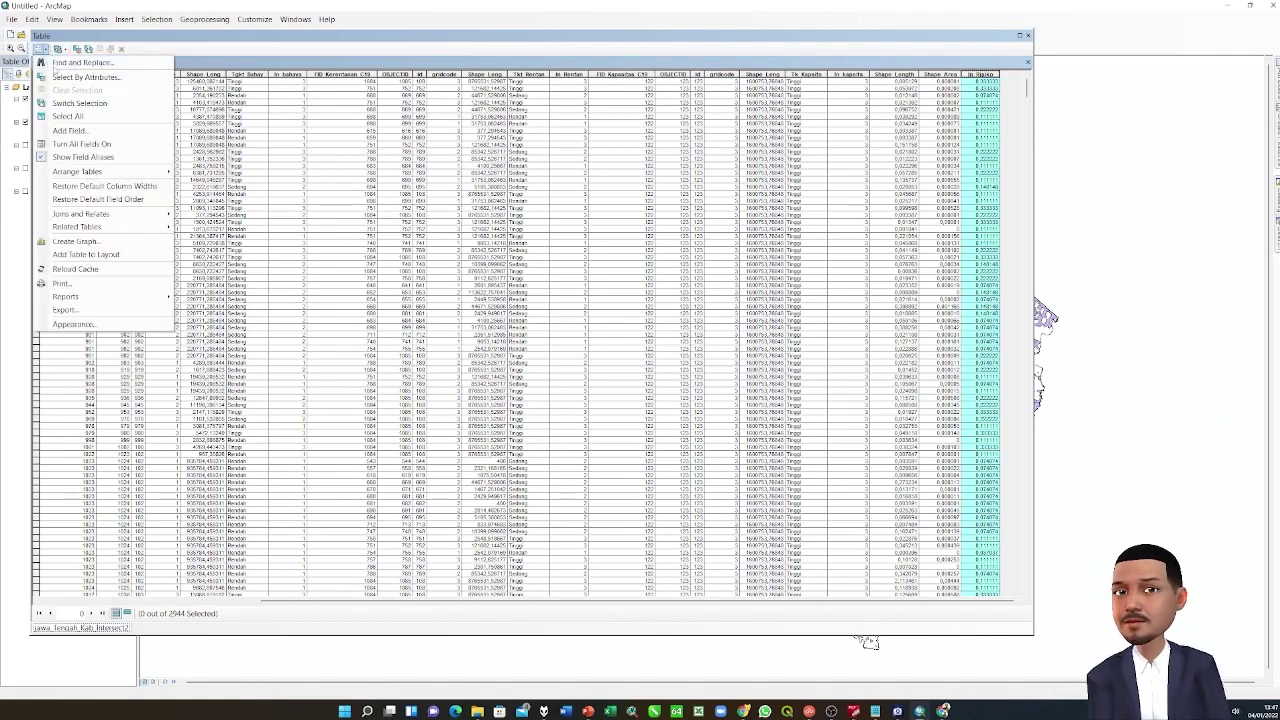
click(88, 131)
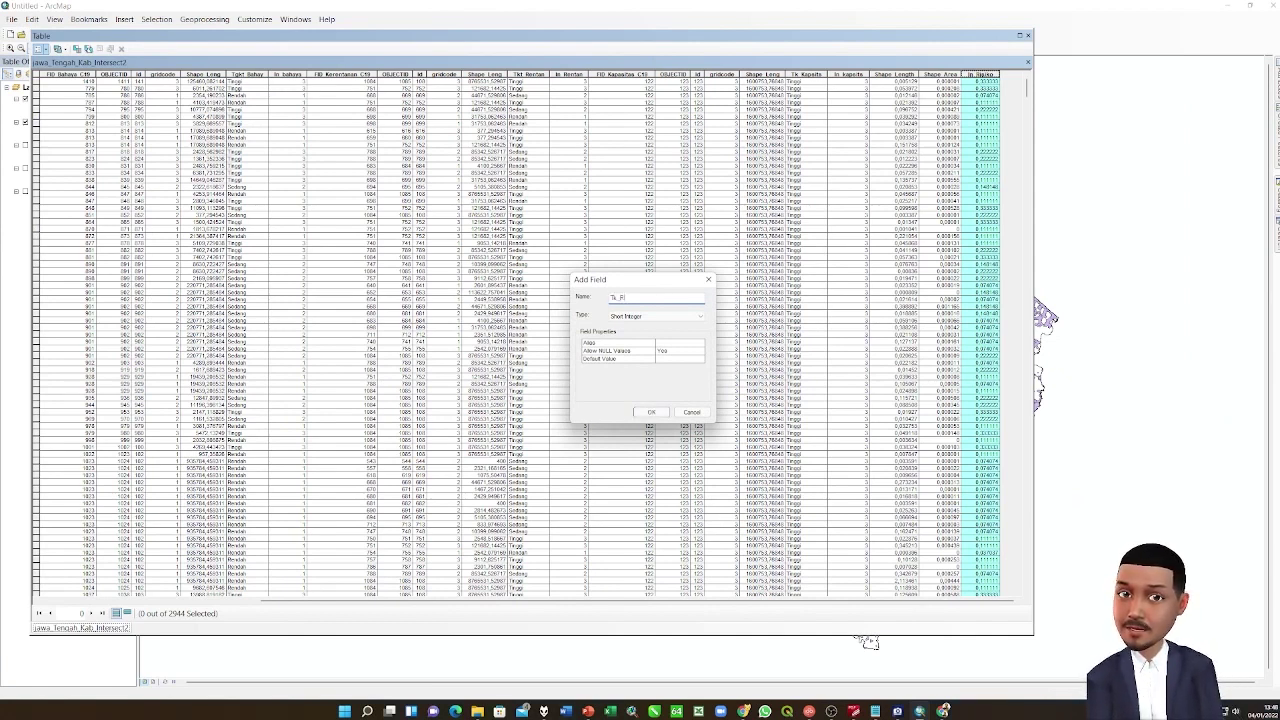
text(Tk_Rawan)
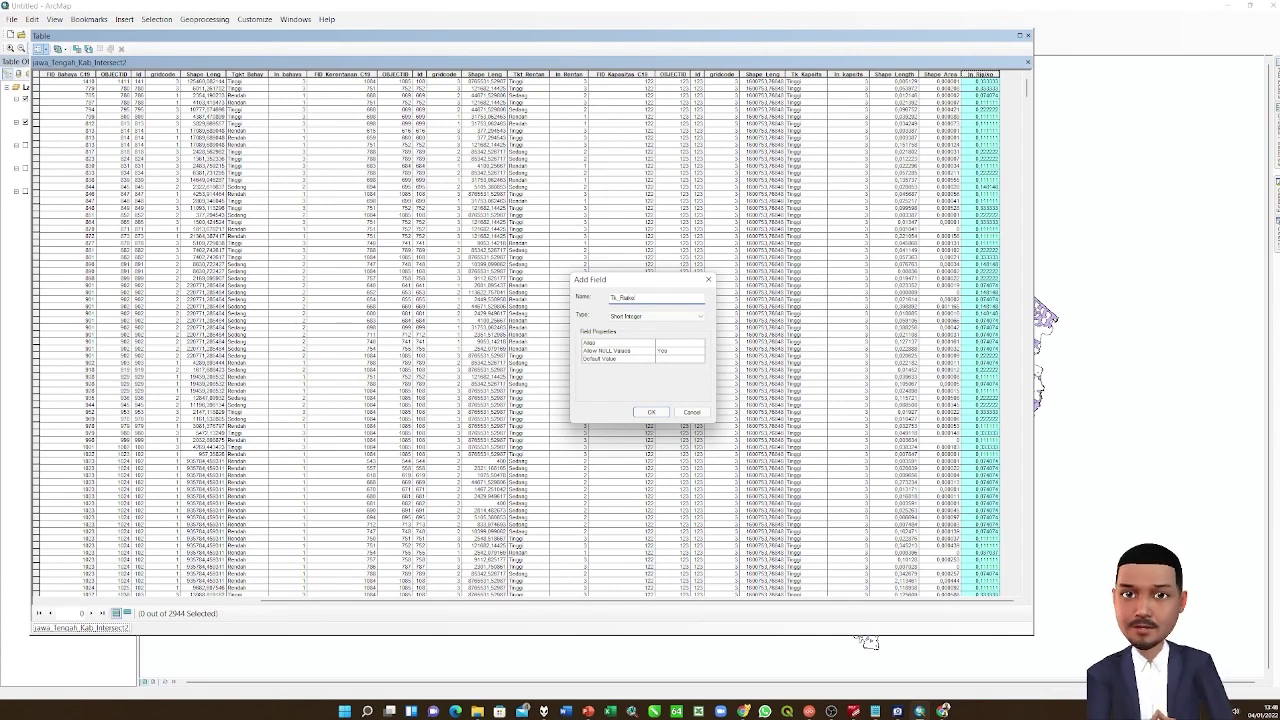
click(656, 316)
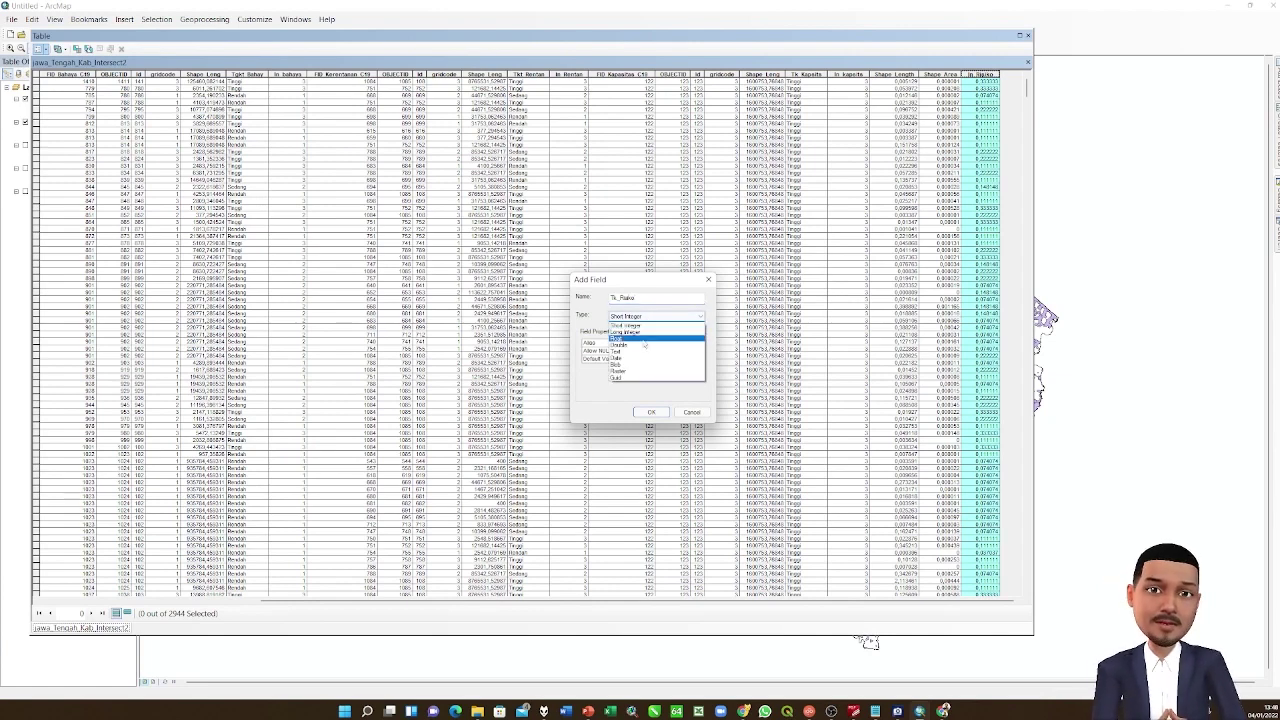
click(637, 353)
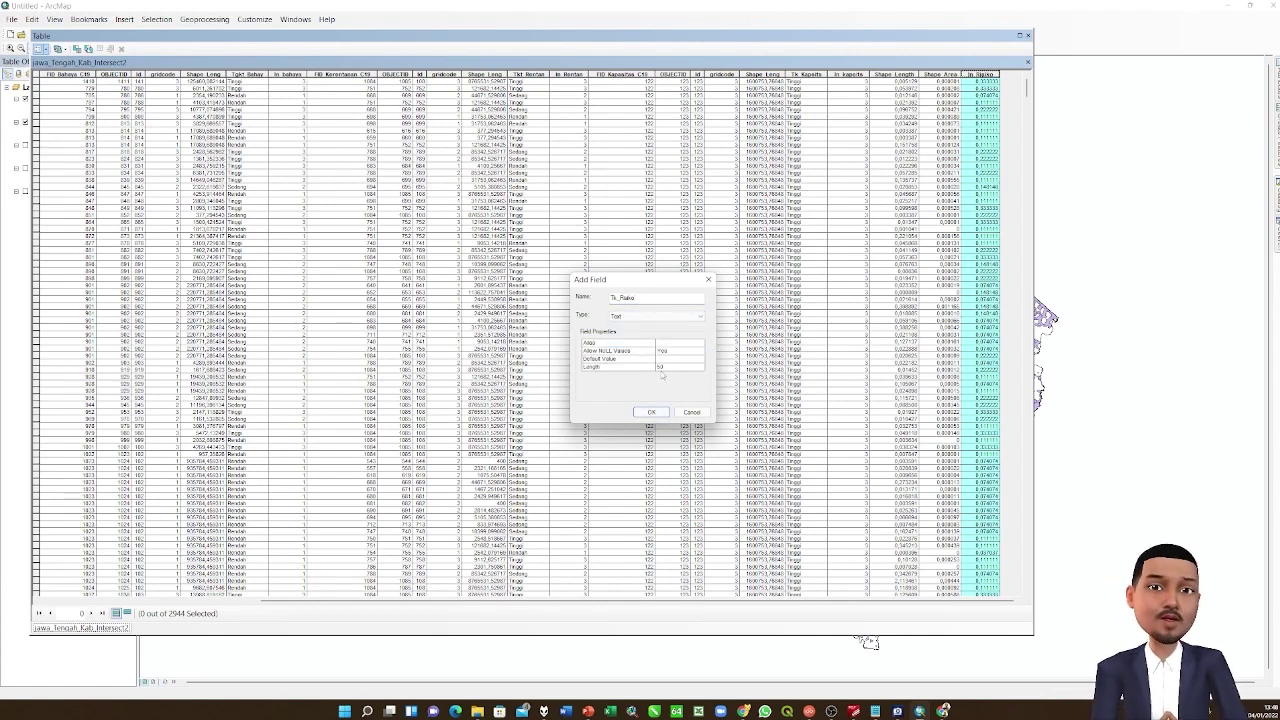
click(663, 368)
click(663, 368)
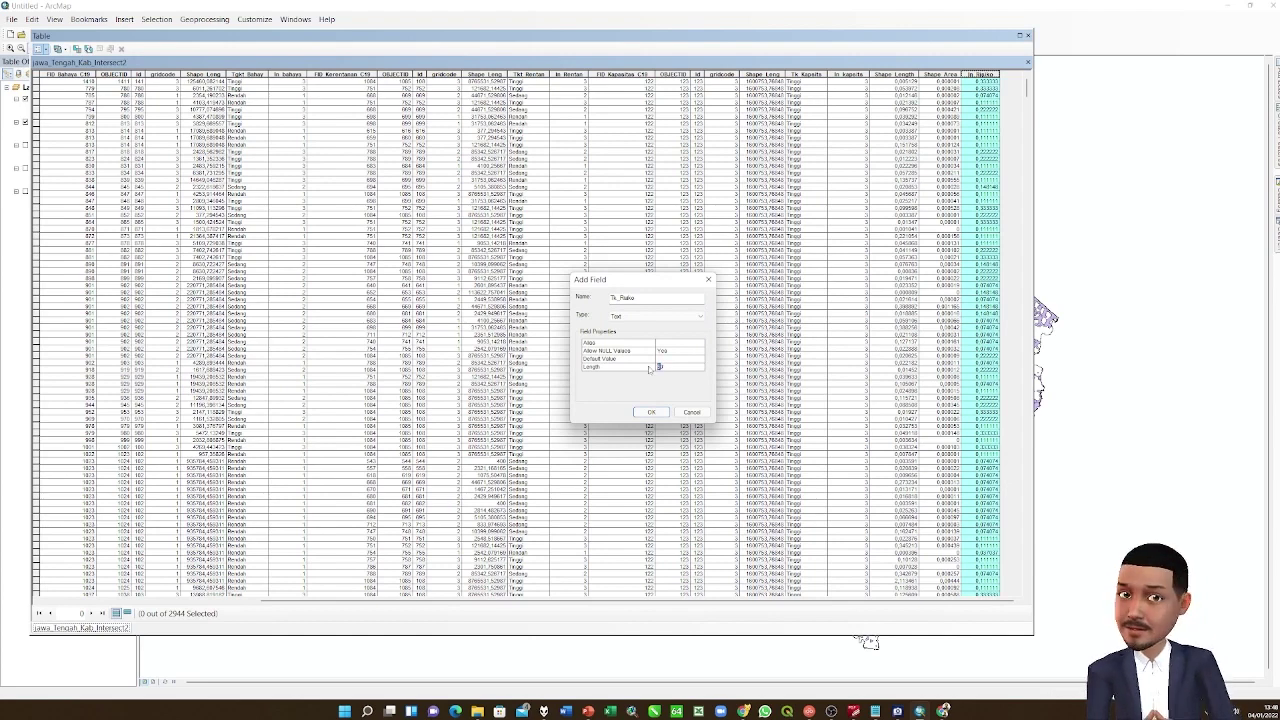
click(651, 412)
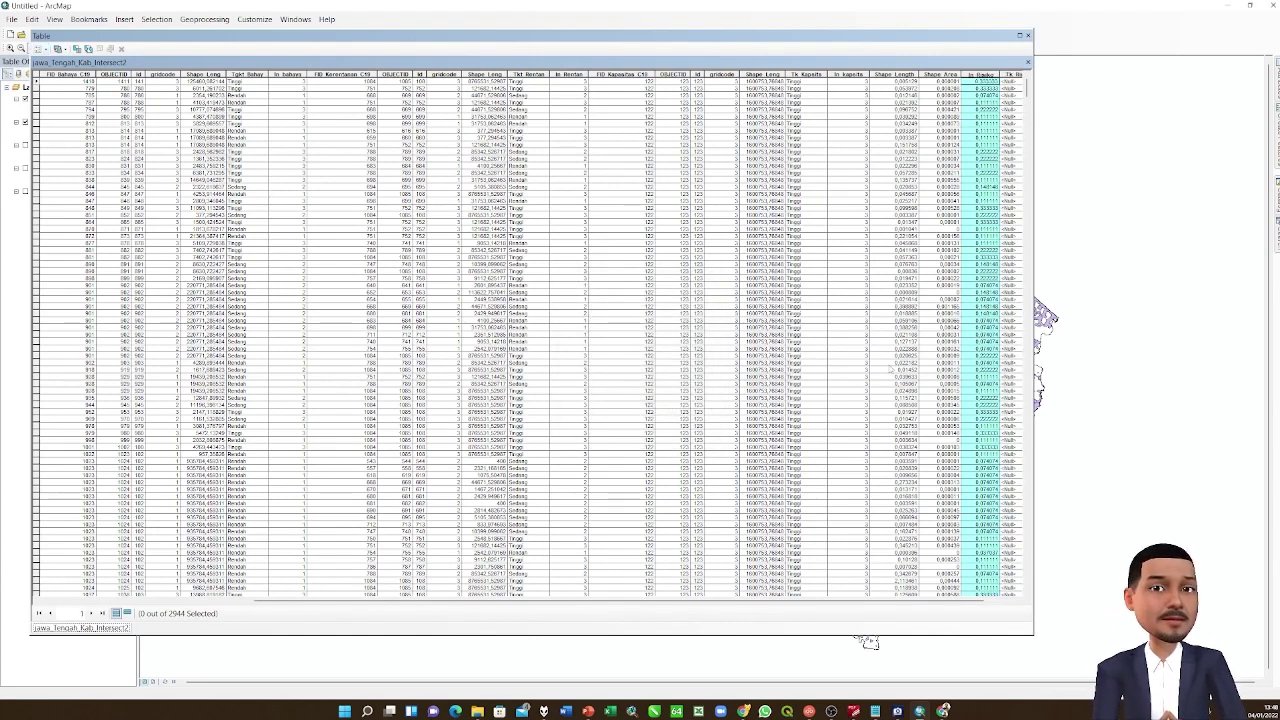
Sort the intersect layer's attribute table by the In_Risiko field in descending order.
right_click(980, 75)
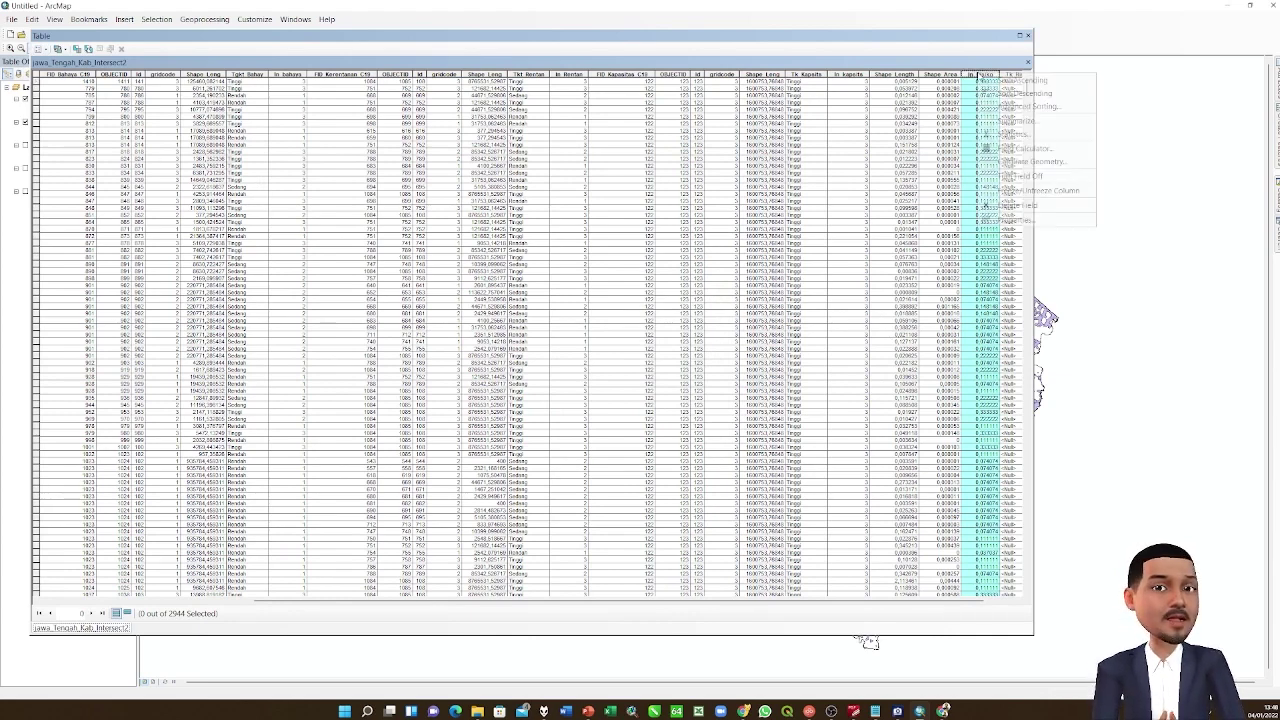
click(1020, 93)
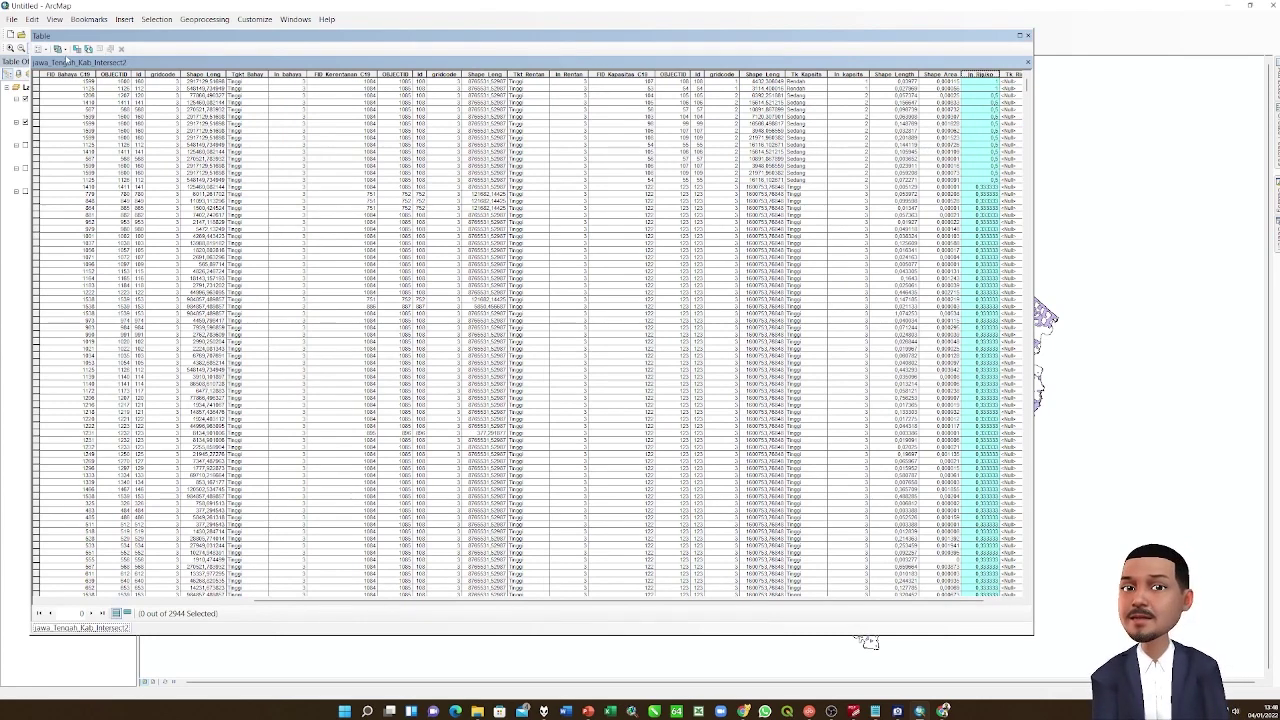
Select the intersect table records where In_Risiko is less than or equal to the unique value 0.3333….
click(38, 48)
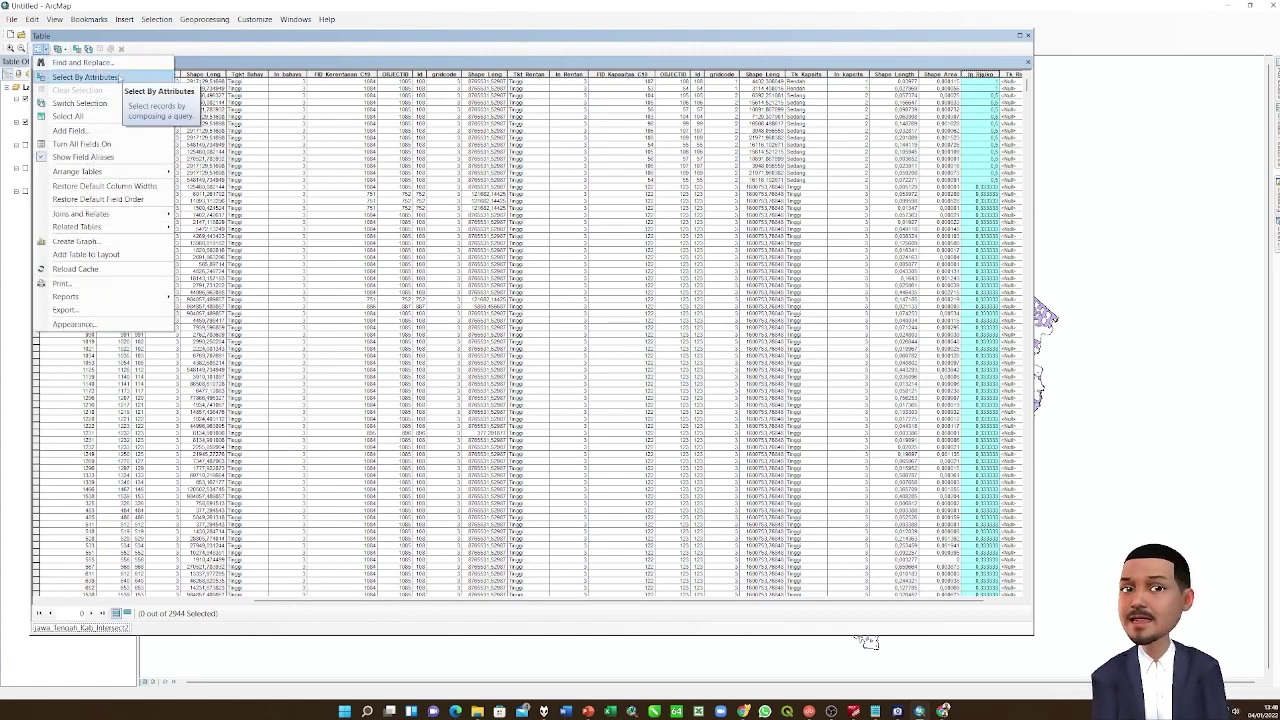
click(112, 78)
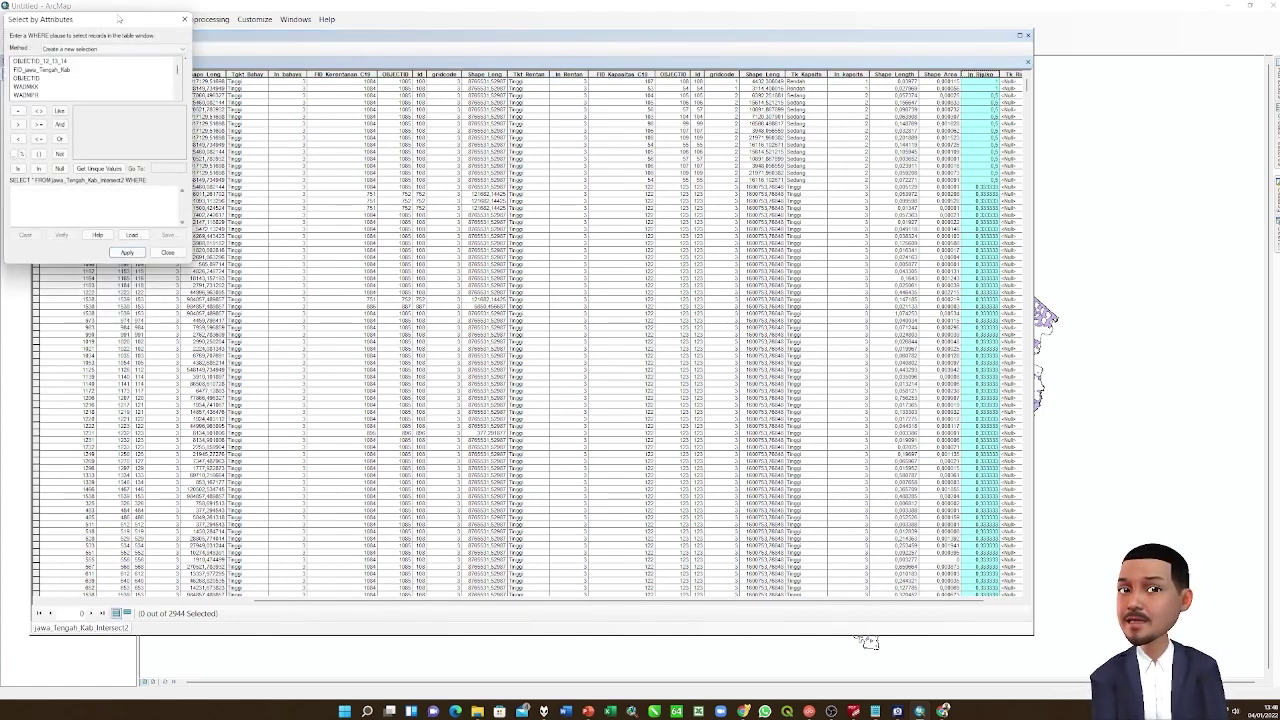
drag(118, 18, 364, 102)
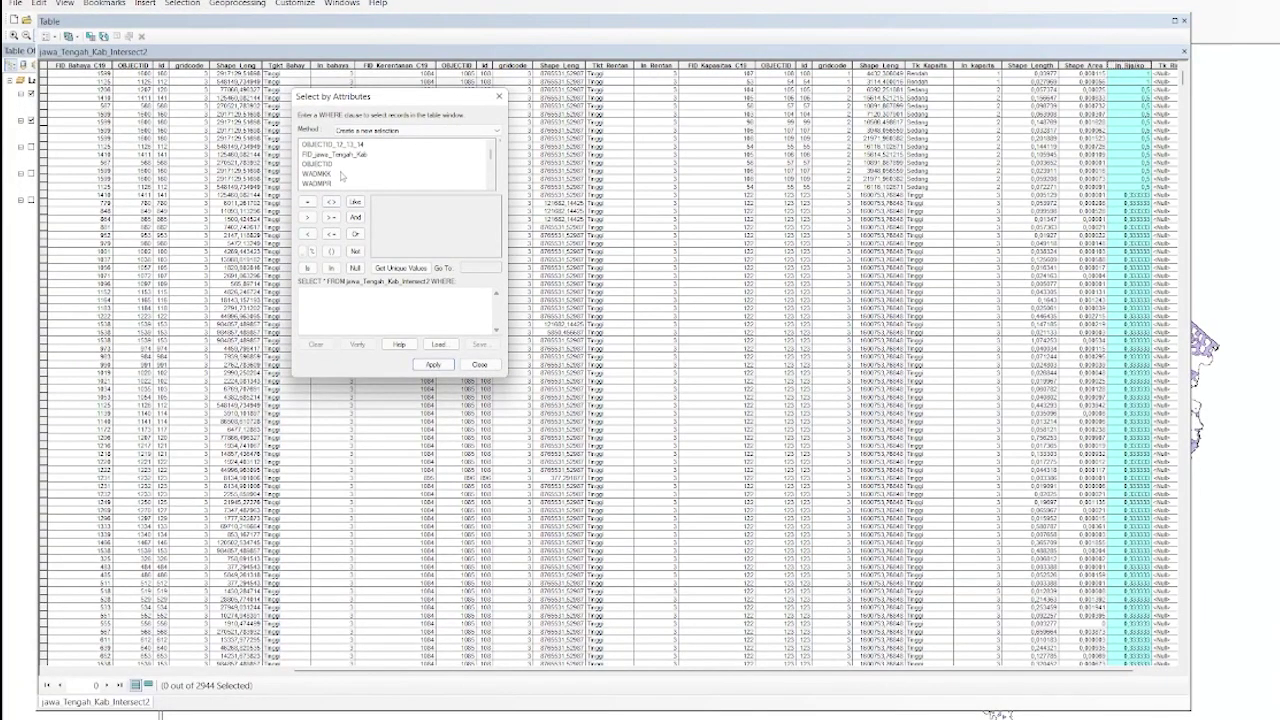
scroll(340, 176, down, 10)
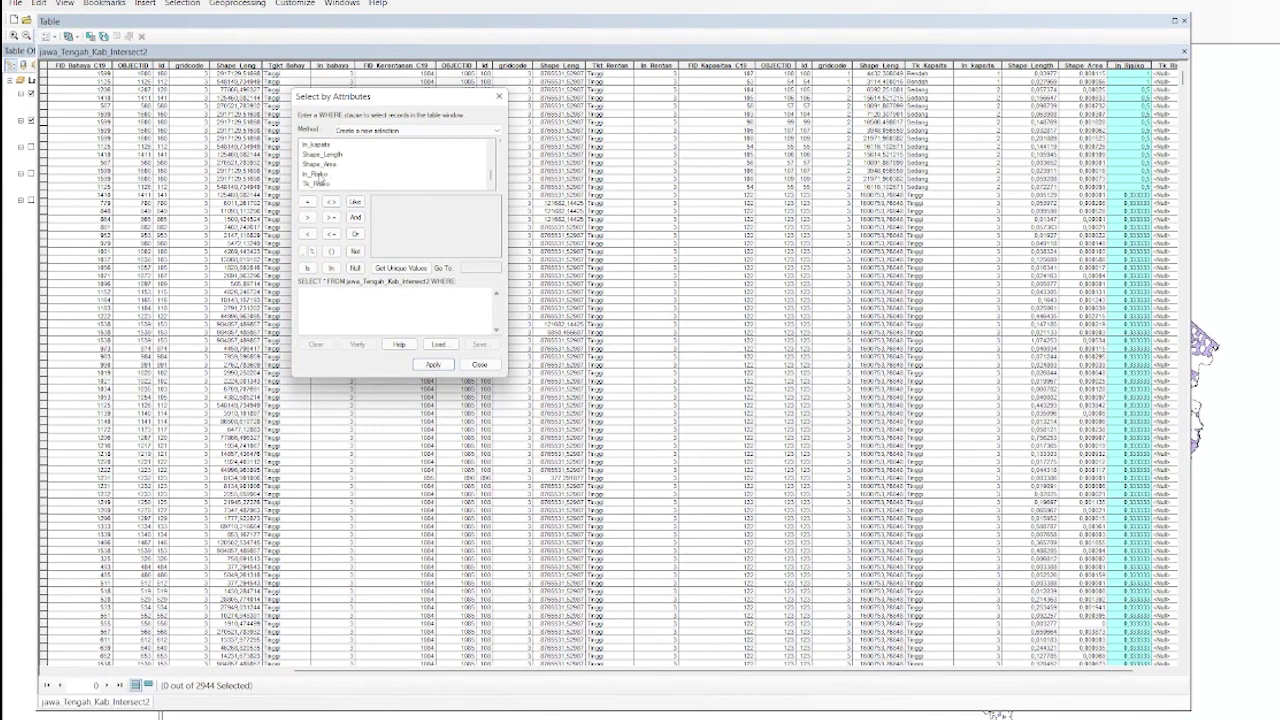
double_click(316, 174)
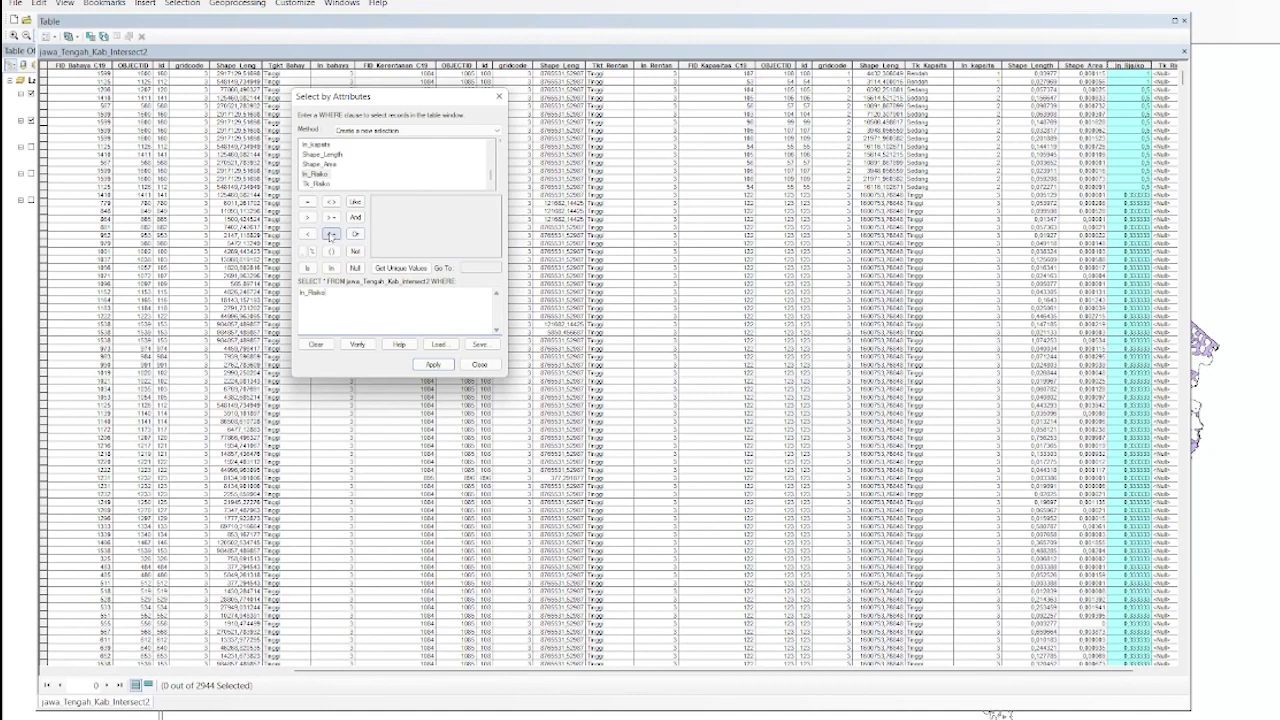
click(331, 236)
text(3)
key(BackSpace)
click(396, 269)
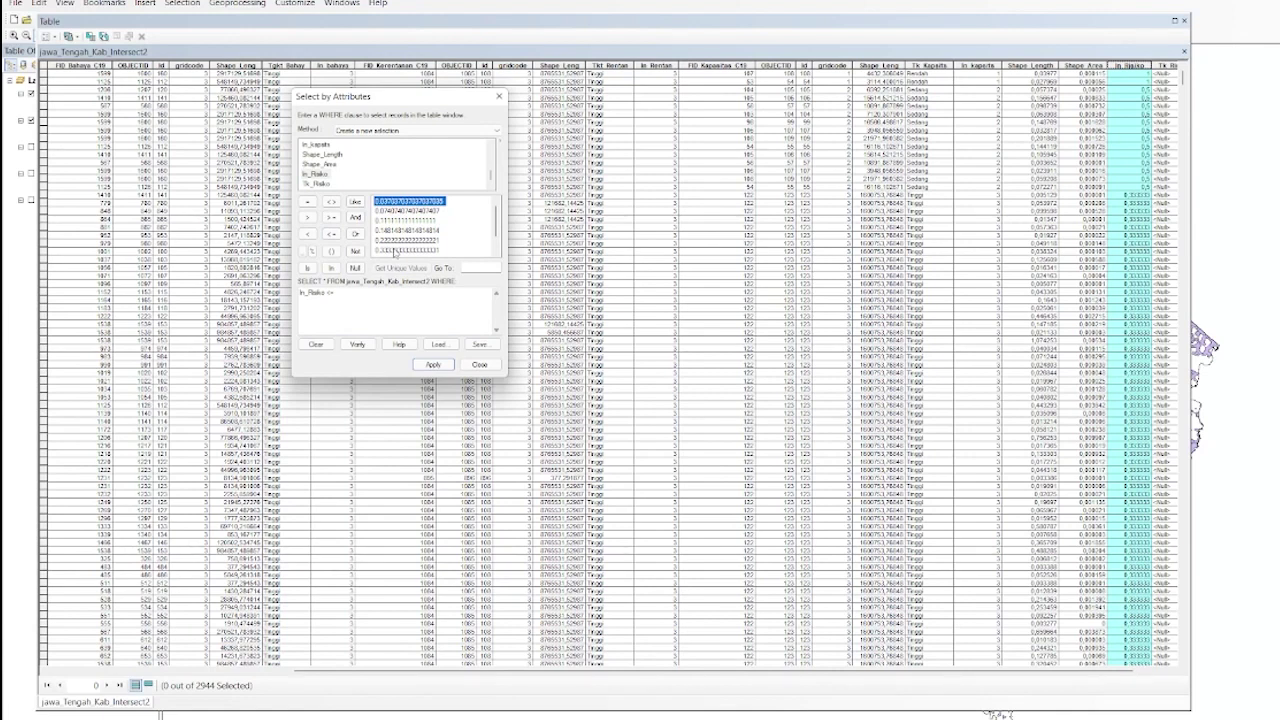
click(395, 250)
double_click(395, 250)
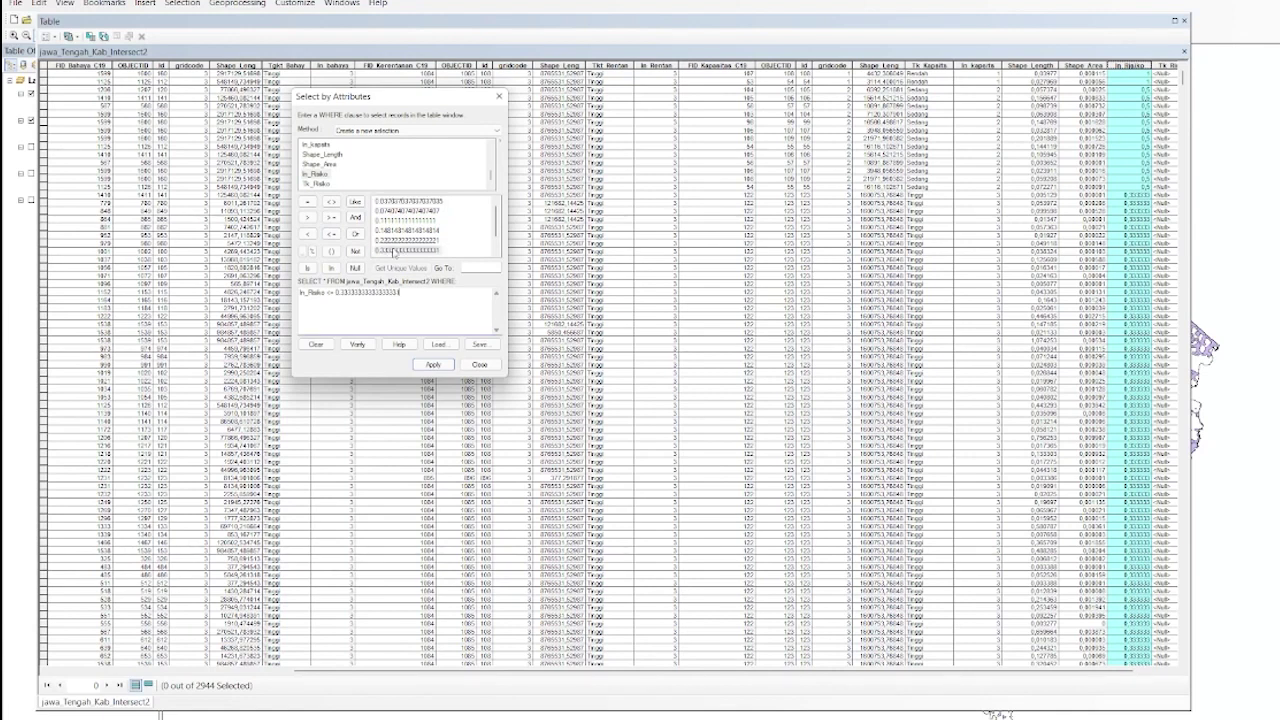
click(433, 364)
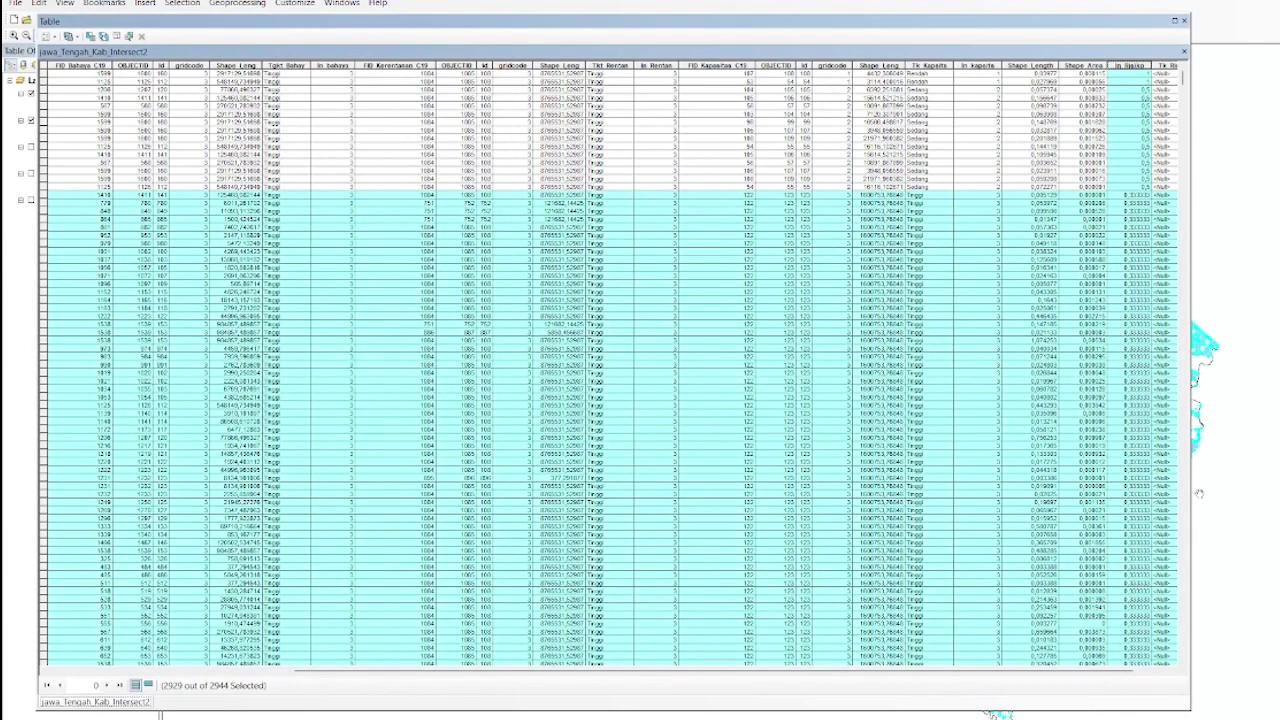
Calculate the Tk_Risiko field as "Rendah" for the selected records, replacing the previous formula.
drag(1190, 494, 1275, 489)
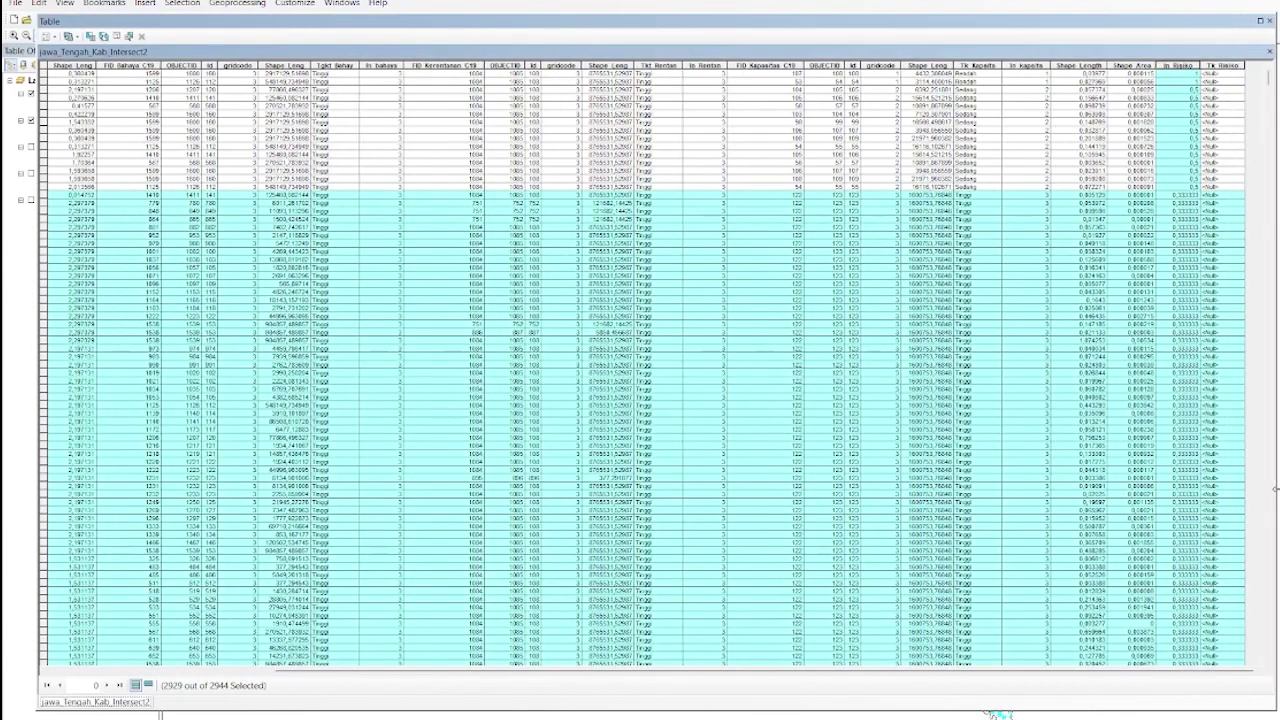
right_click(1226, 64)
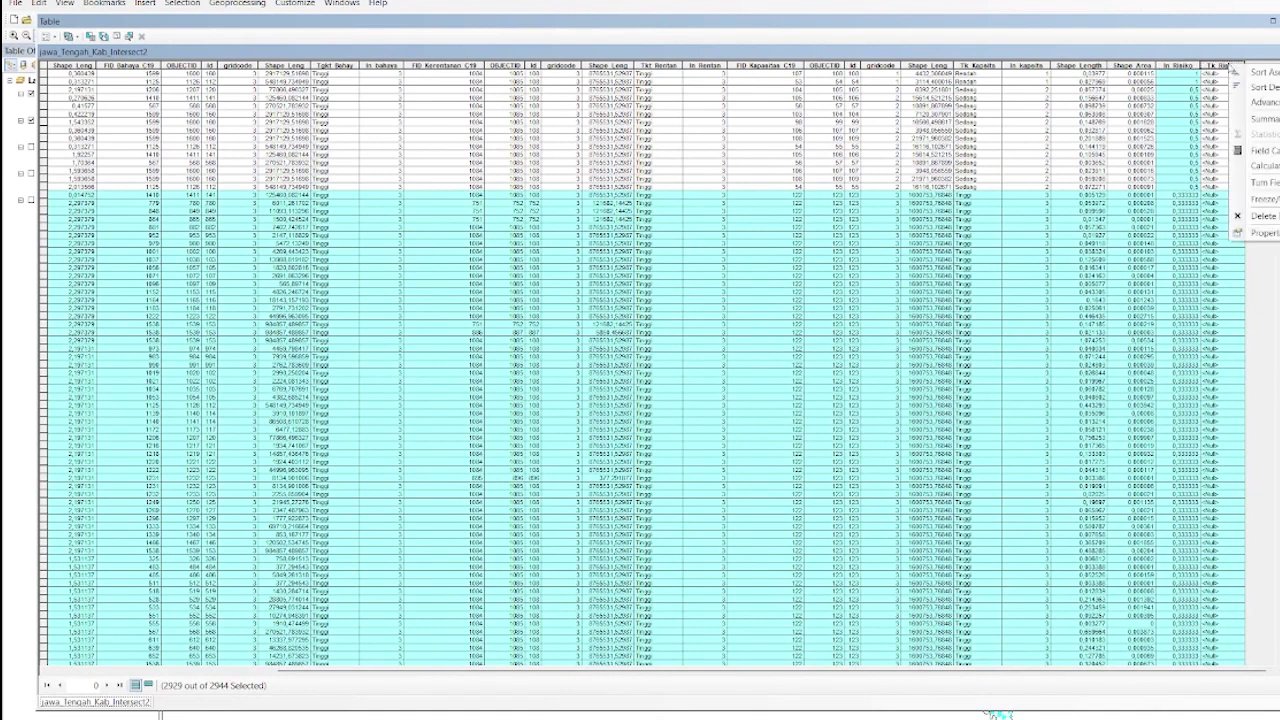
click(1264, 152)
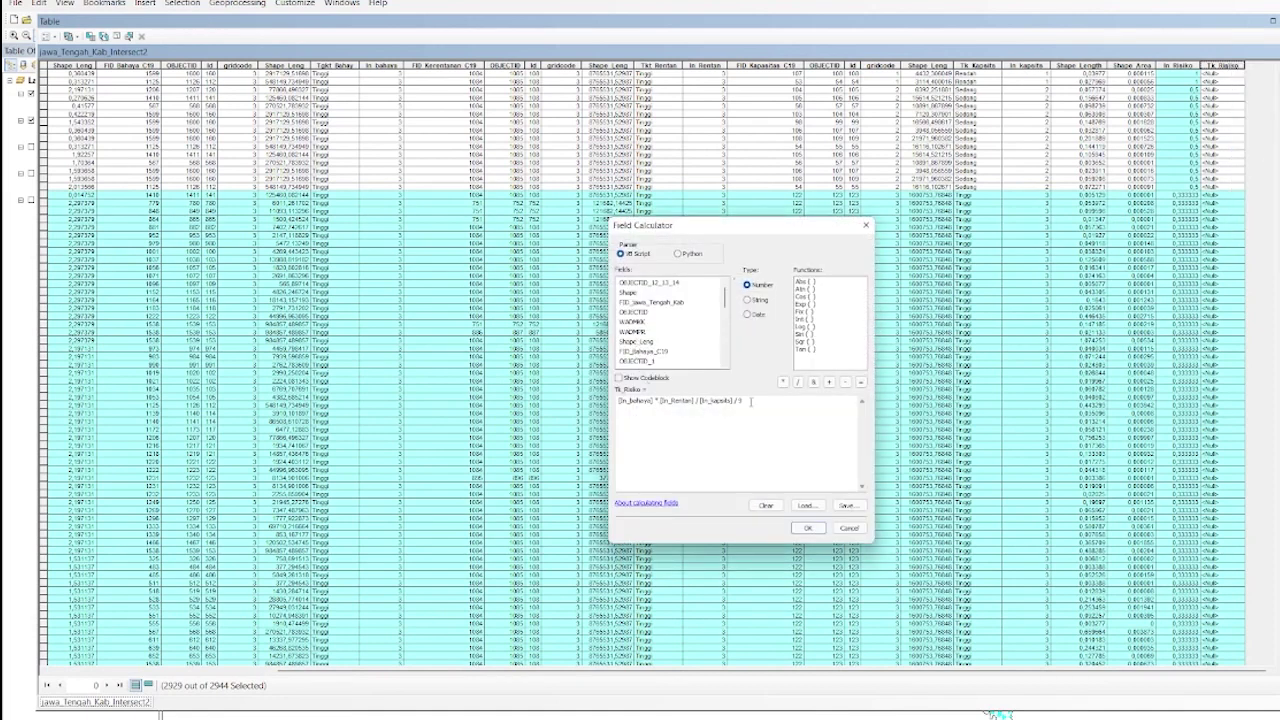
click(765, 506)
click(633, 408)
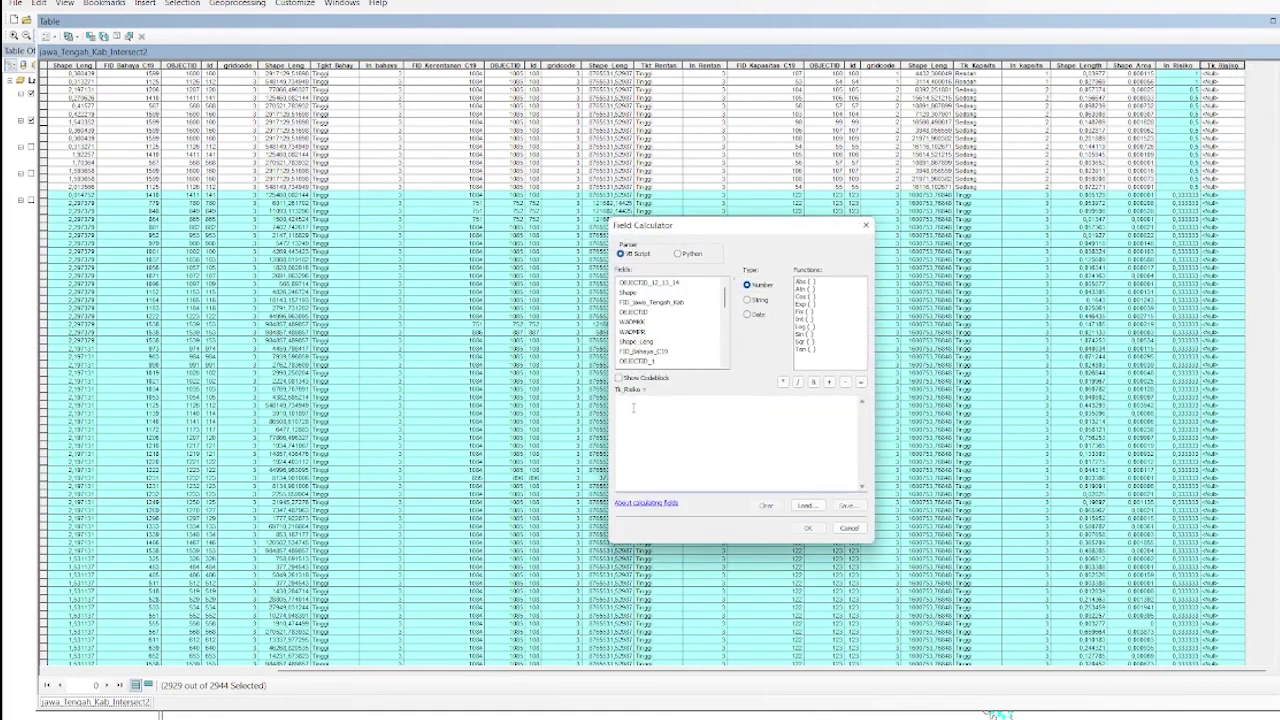
text(")
text(Tindah)
click(807, 528)
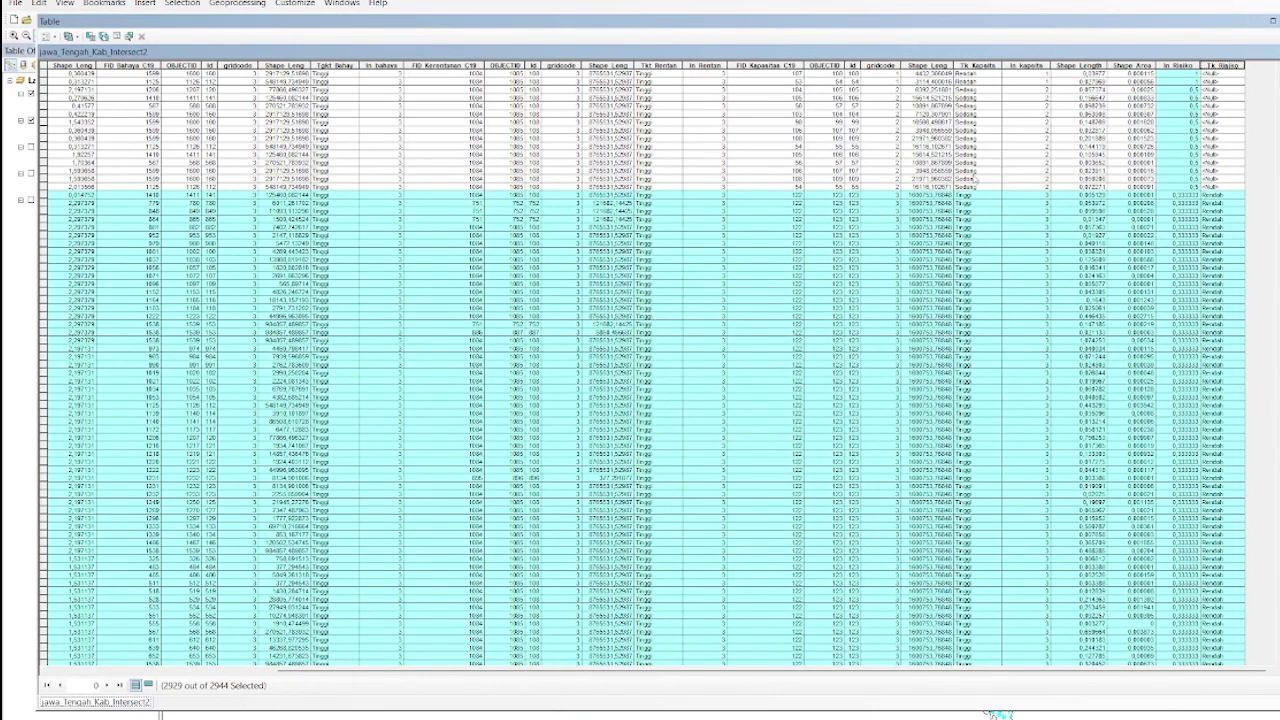
Start a new attribute query with In_Risiko = in place of the old expression, and list the field's unique values.
click(47, 36)
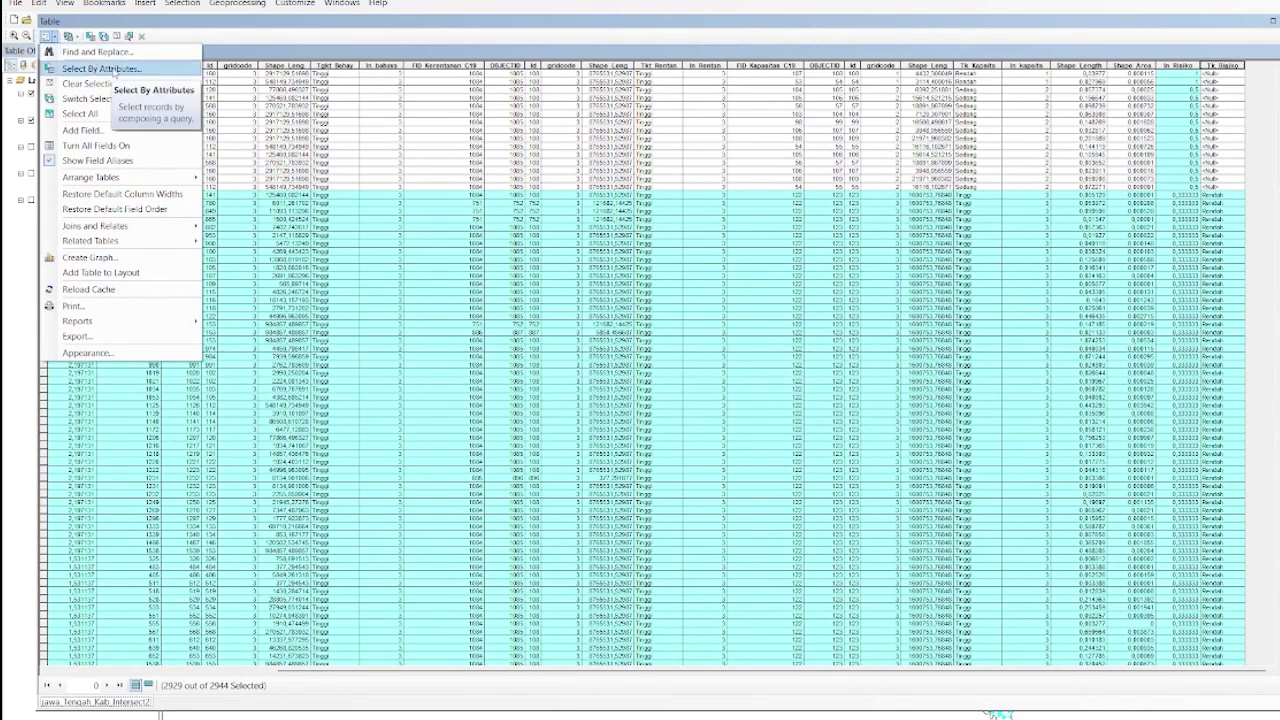
click(100, 68)
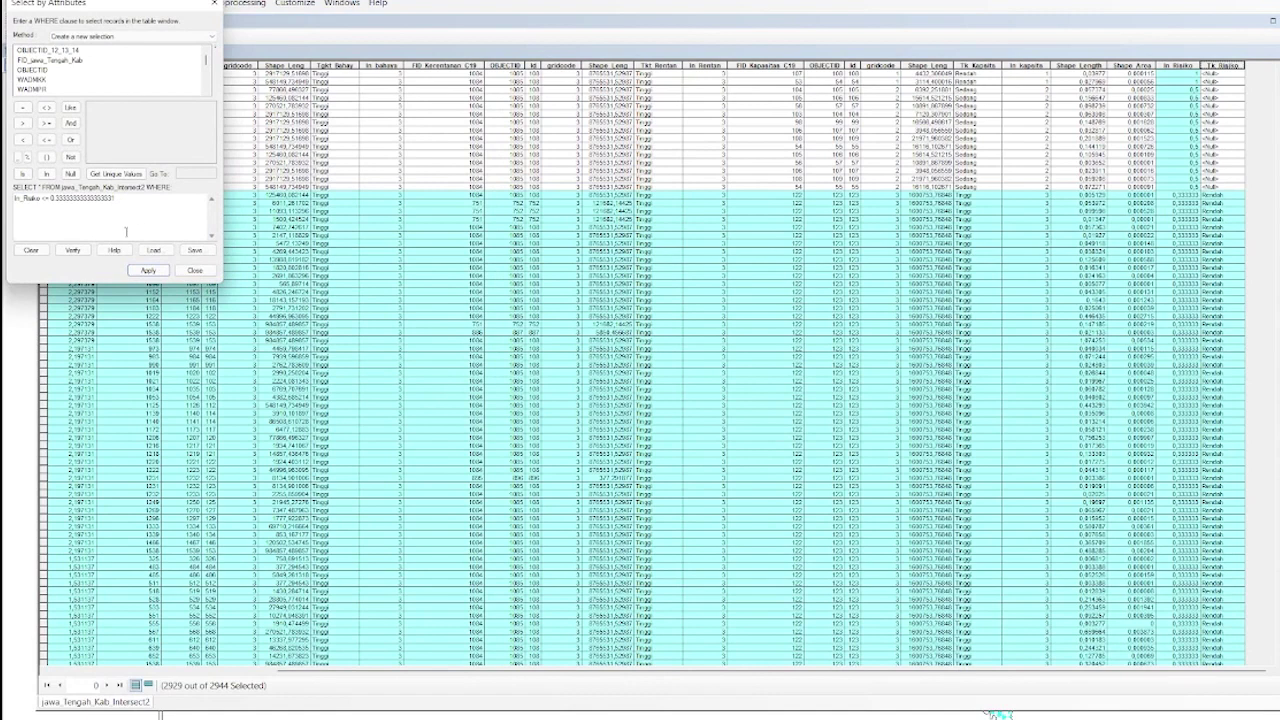
click(31, 250)
scroll(62, 75, down, 5)
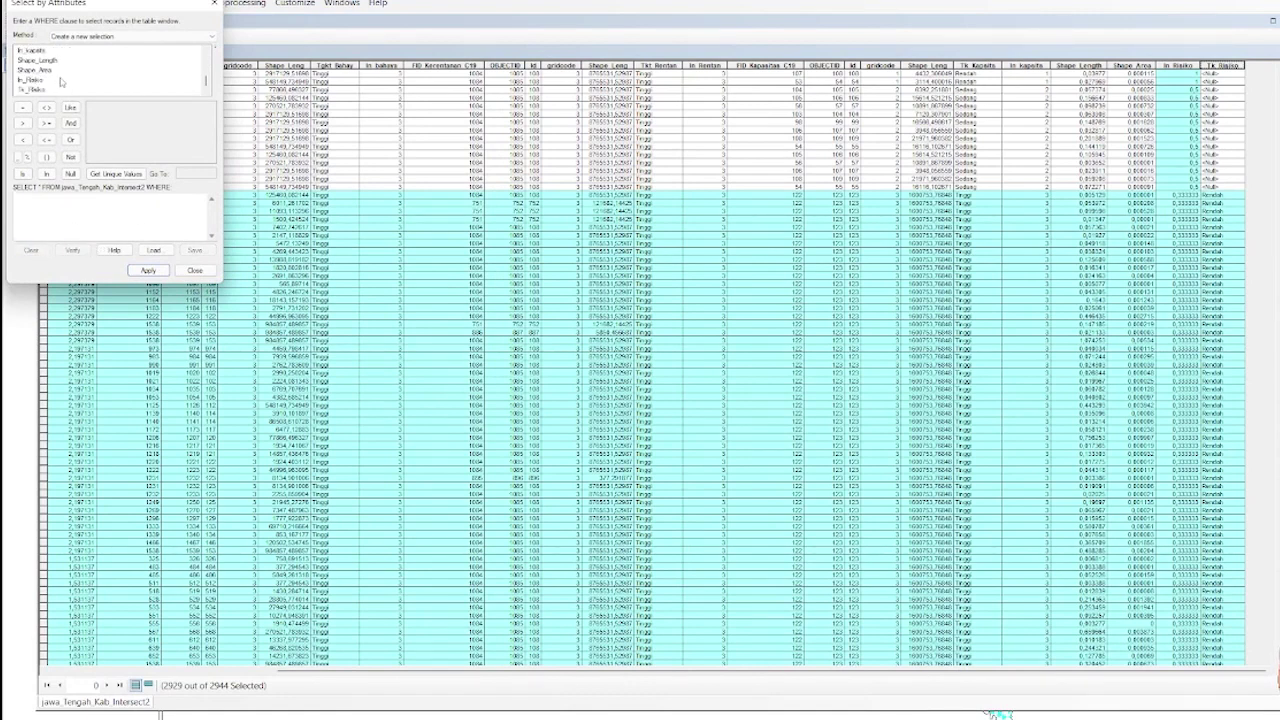
double_click(44, 80)
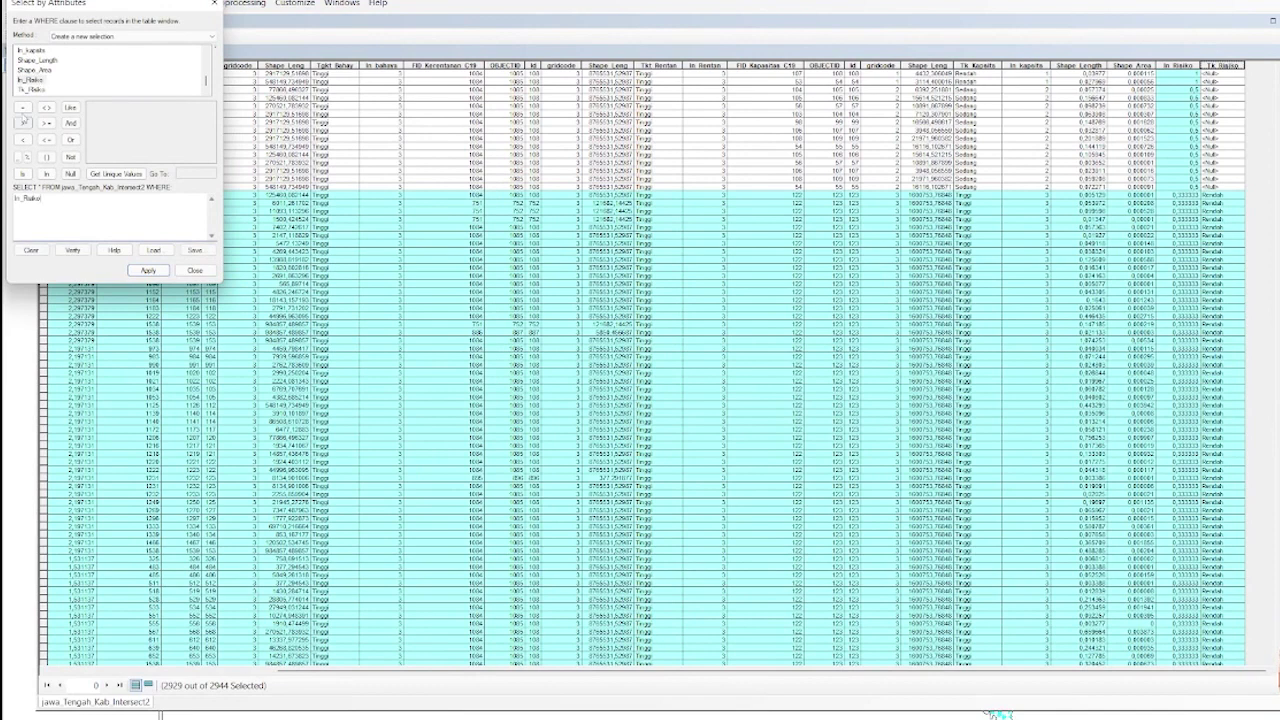
click(22, 107)
click(112, 174)
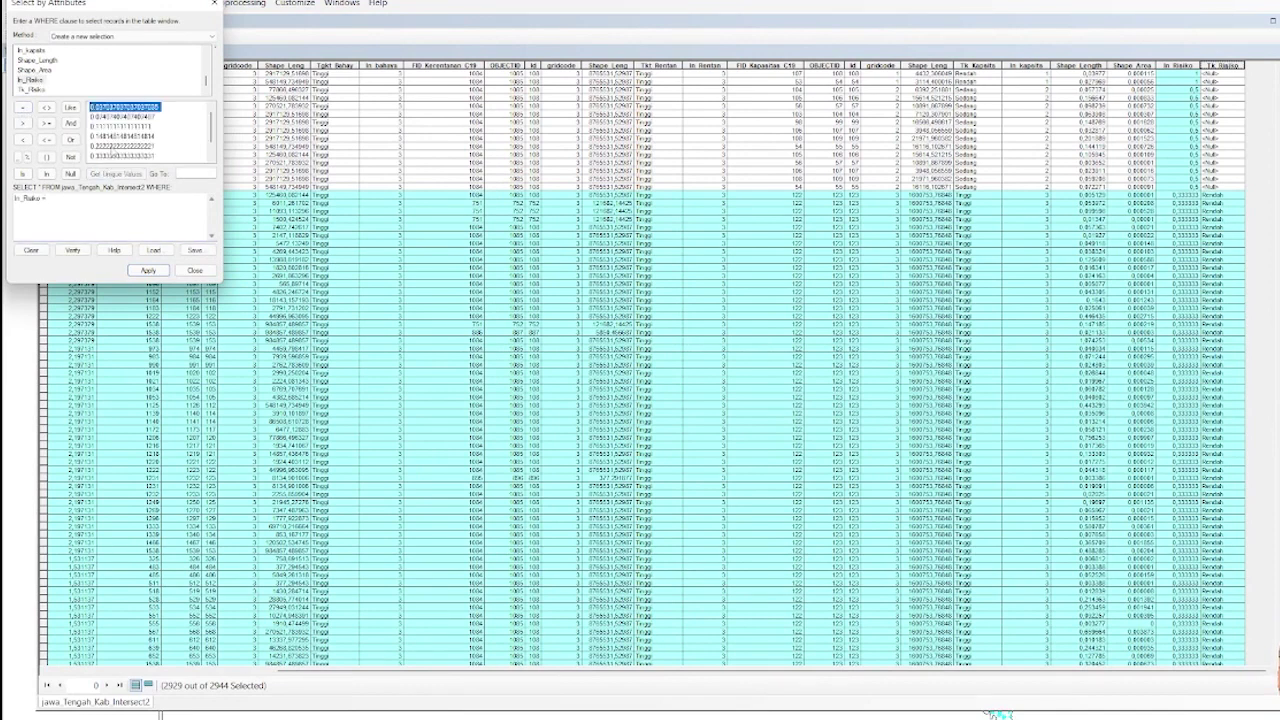
scroll(112, 130, down, 1)
Try to select the records with an In_Risiko of 0.5, and clear the faulty query expression.
click(96, 146)
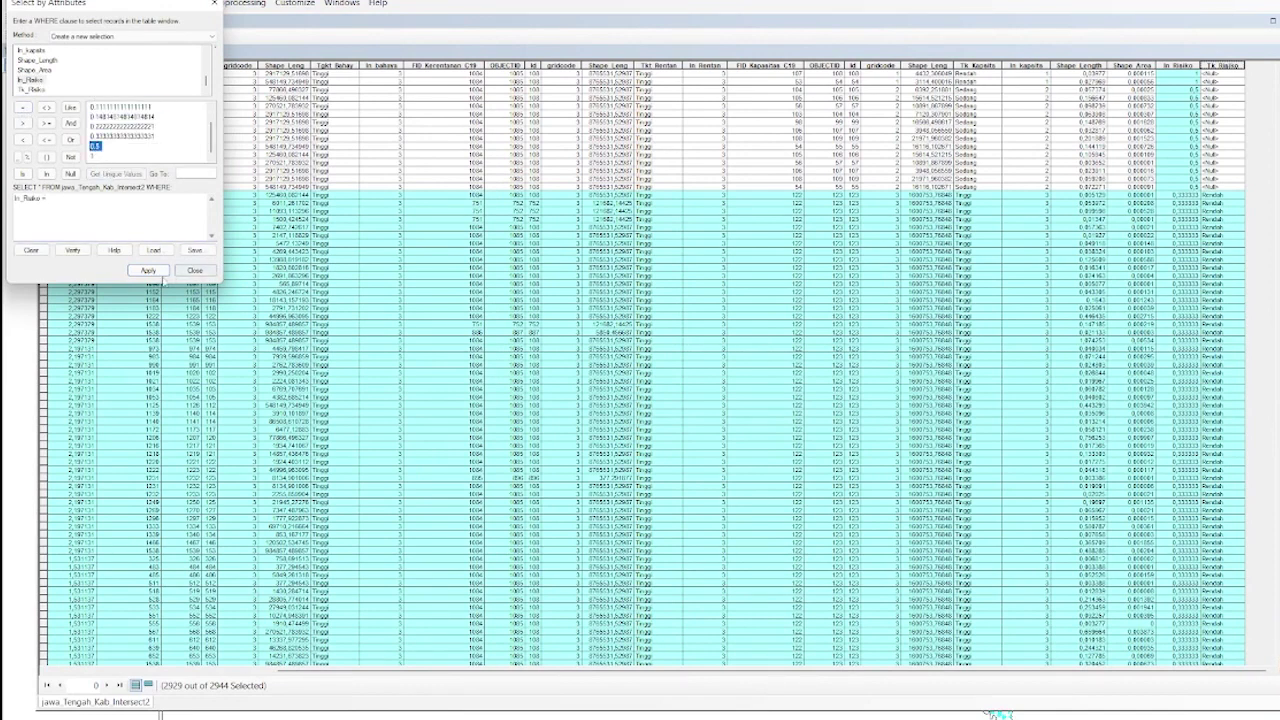
click(148, 271)
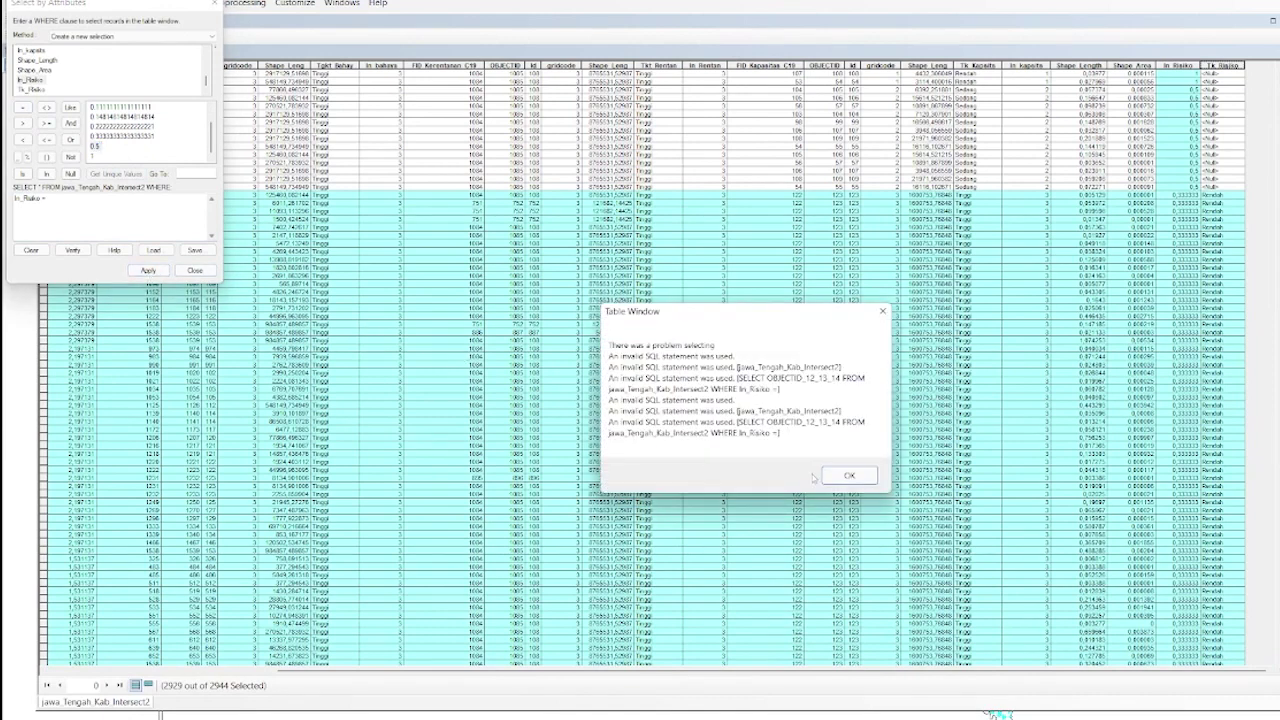
click(849, 475)
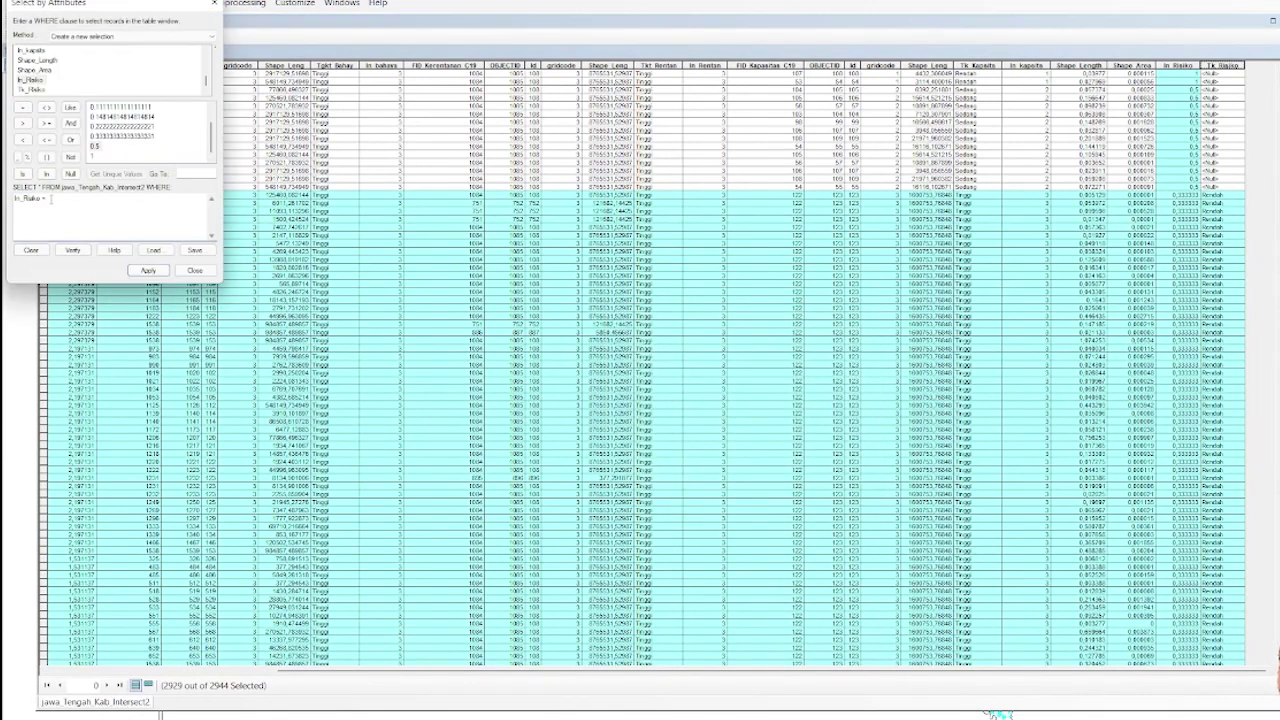
double_click(97, 147)
click(31, 250)
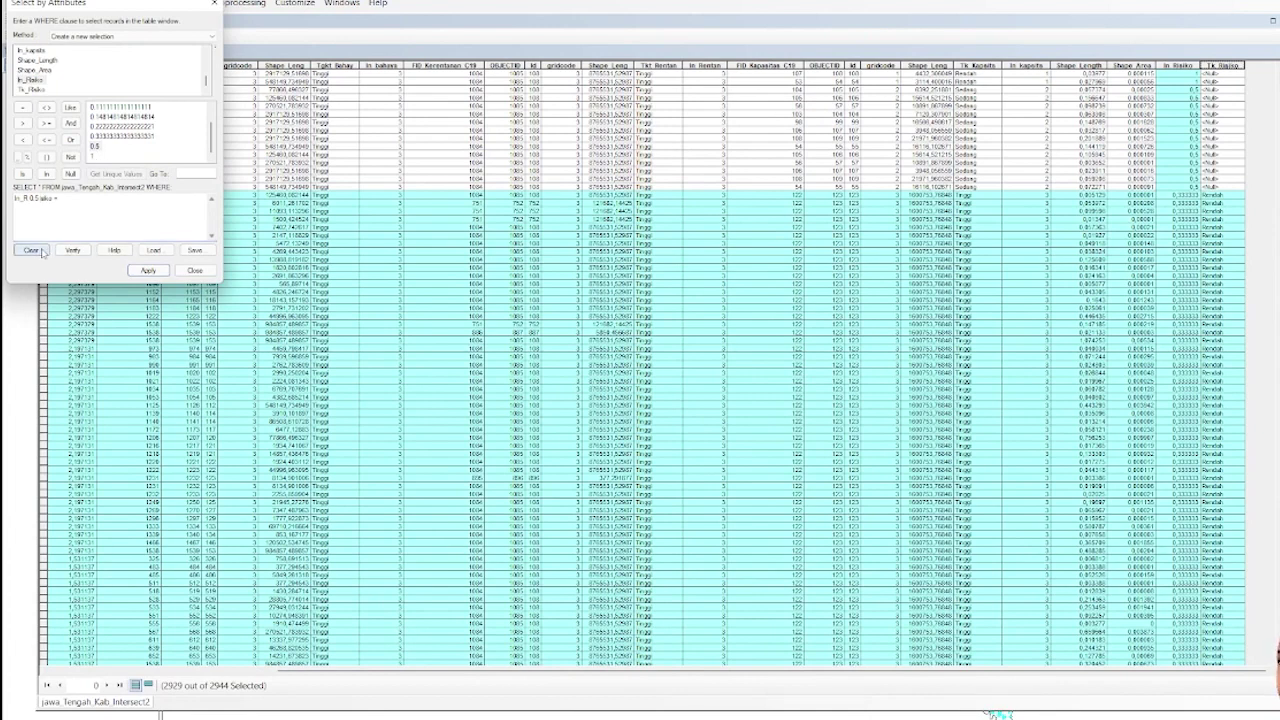
Select the records that match the query In_Risiko = 0.5.
double_click(37, 81)
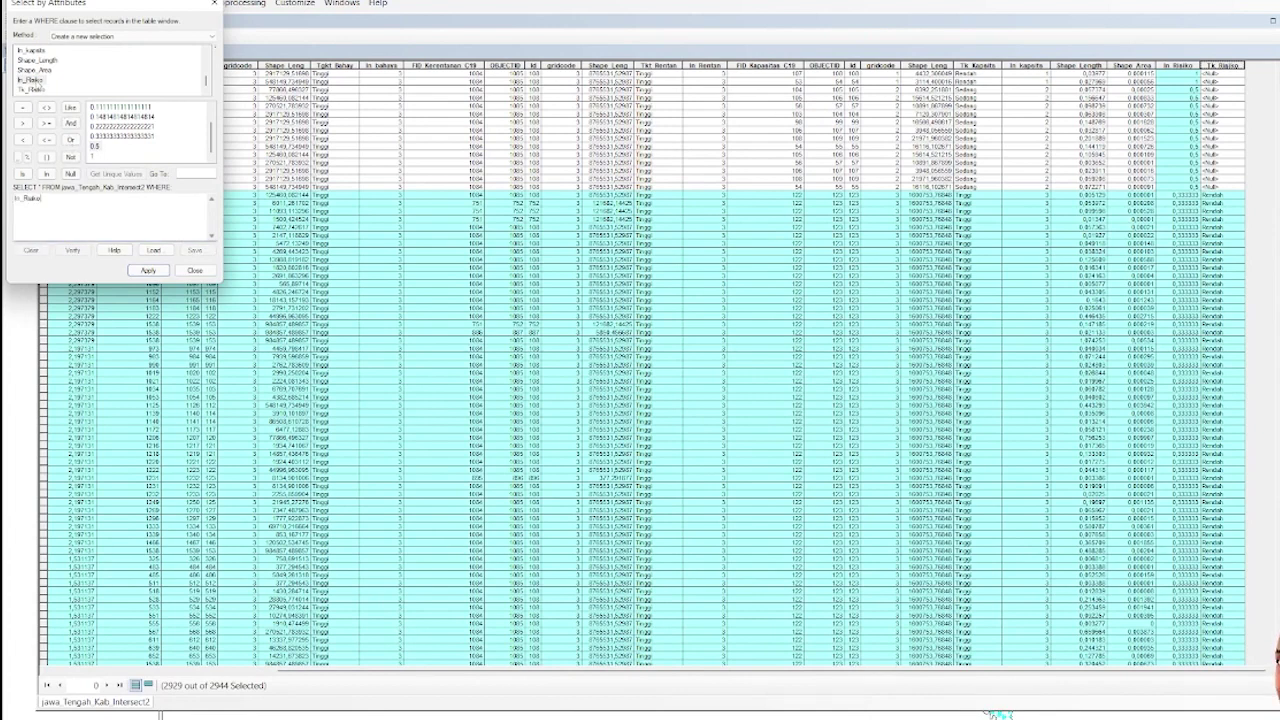
click(22, 107)
double_click(96, 147)
click(148, 270)
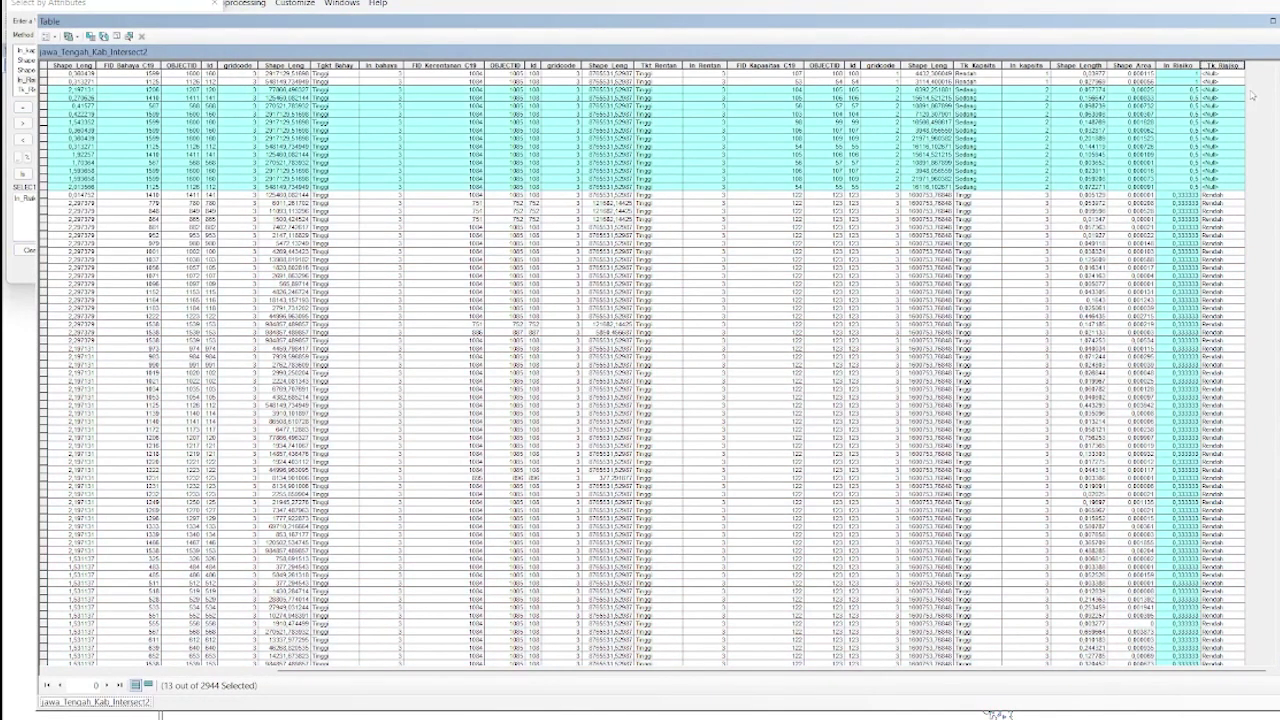
Calculate the Tk_Risiko field as "Sedang" for the selected records.
right_click(1218, 68)
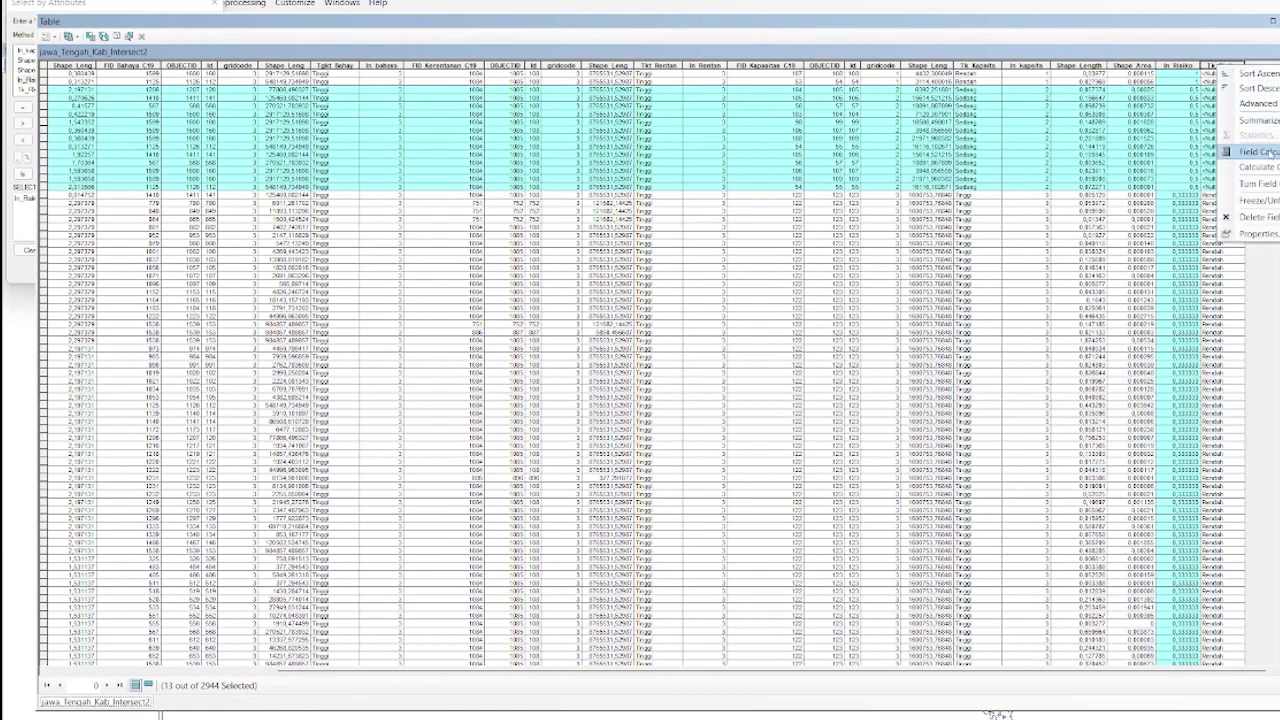
click(1255, 152)
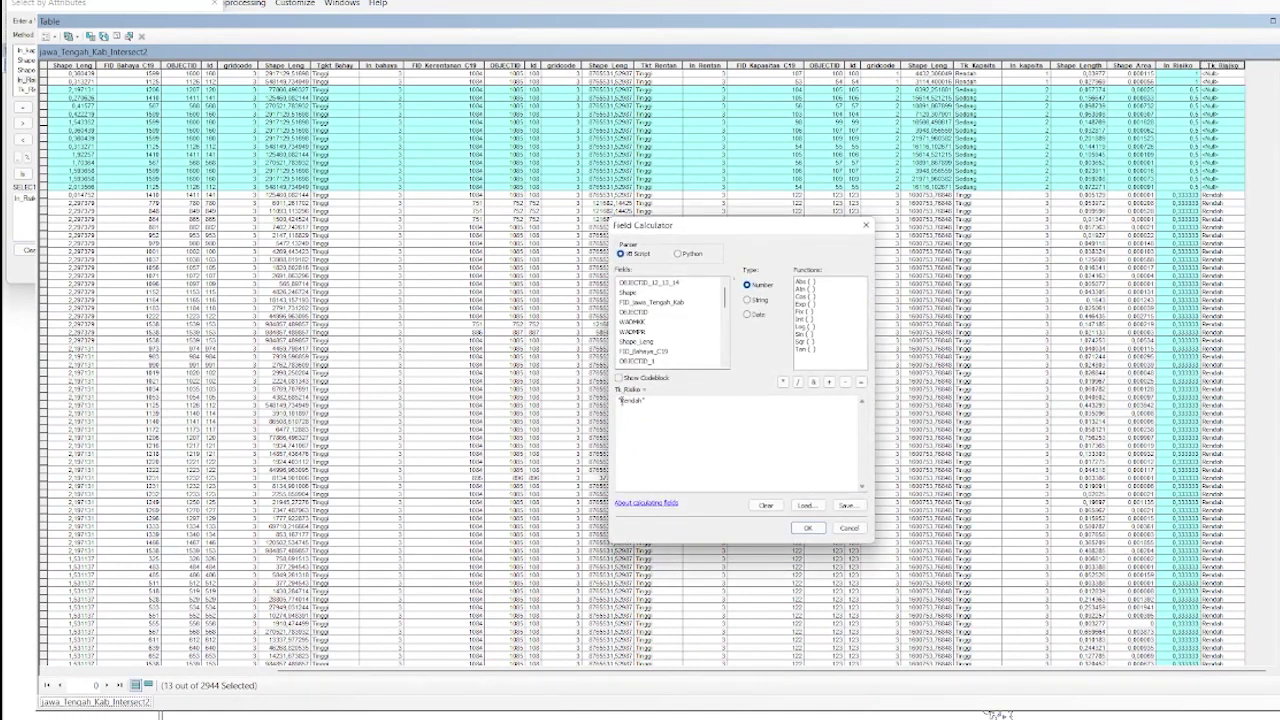
drag(621, 400, 642, 400)
text("S)
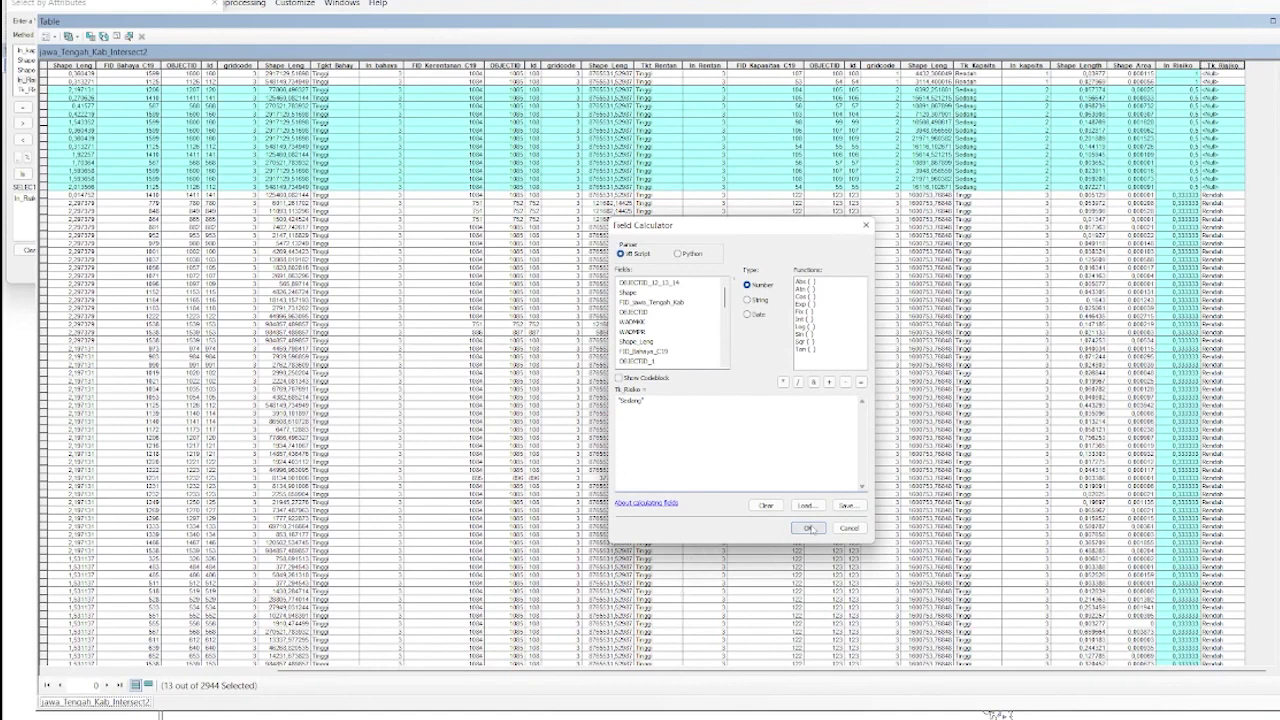
click(808, 528)
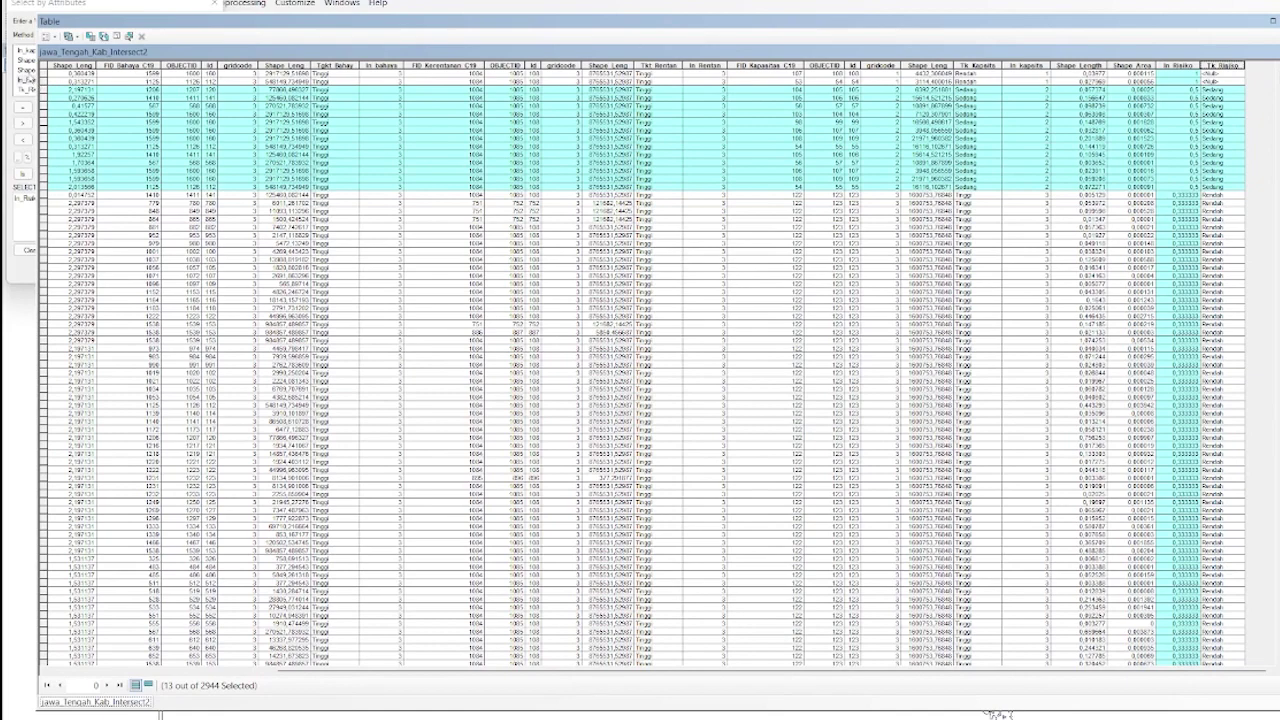
Select the first two records of the sorted table, whose Tk_Risiko is still empty.
click(40, 76)
key(shift+Down)
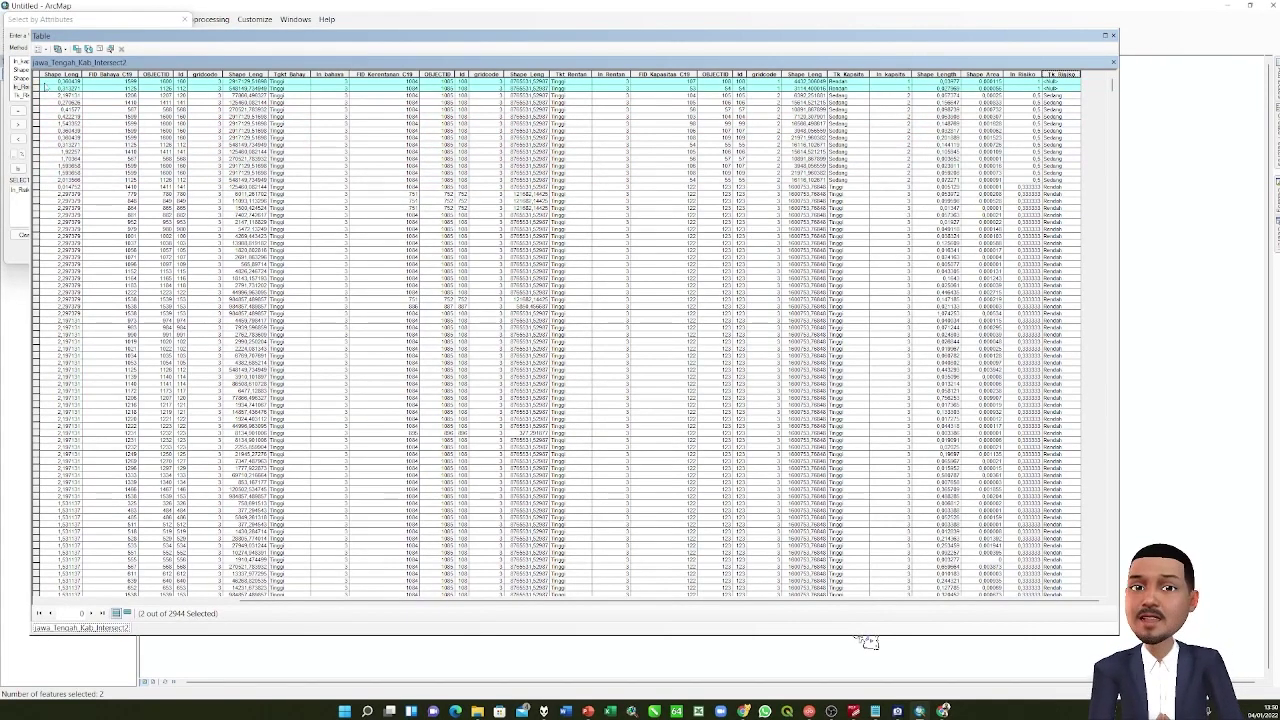
key(shift+Up)
key(shift+Down)
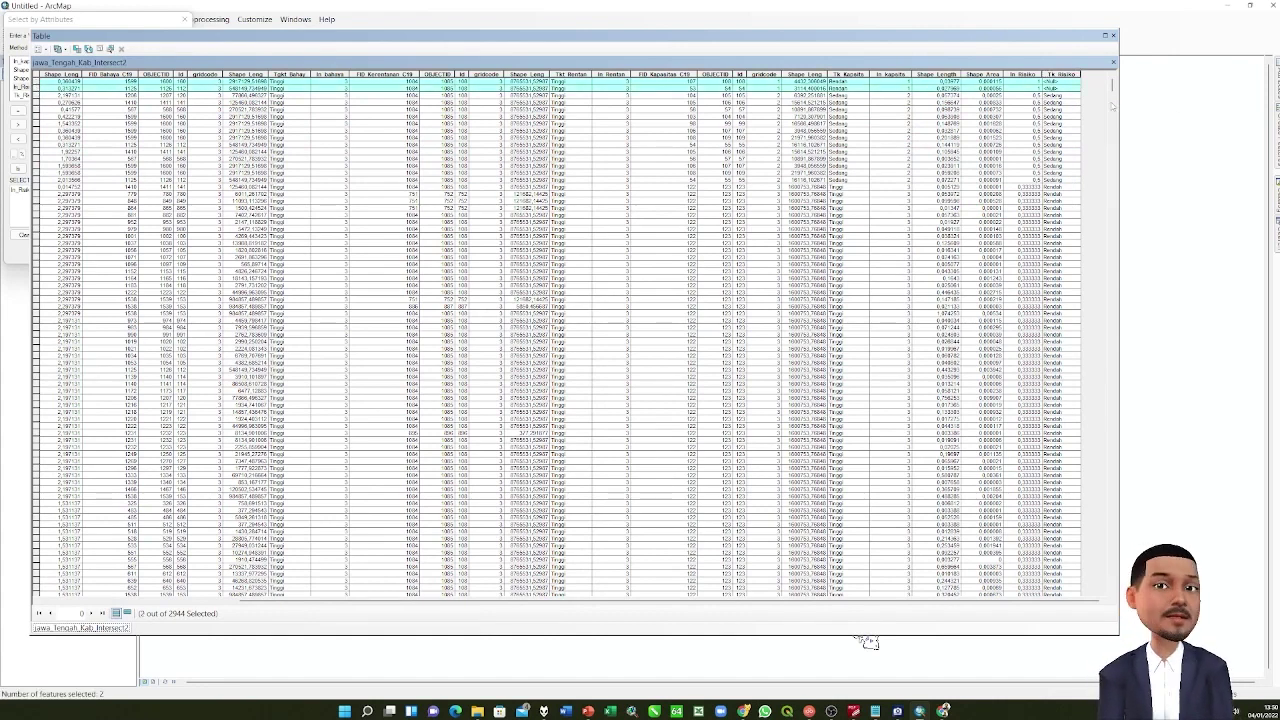
Calculate the Tk_Risiko field as "Tinggi" for the two selected records, and clear the selection.
click(1052, 74)
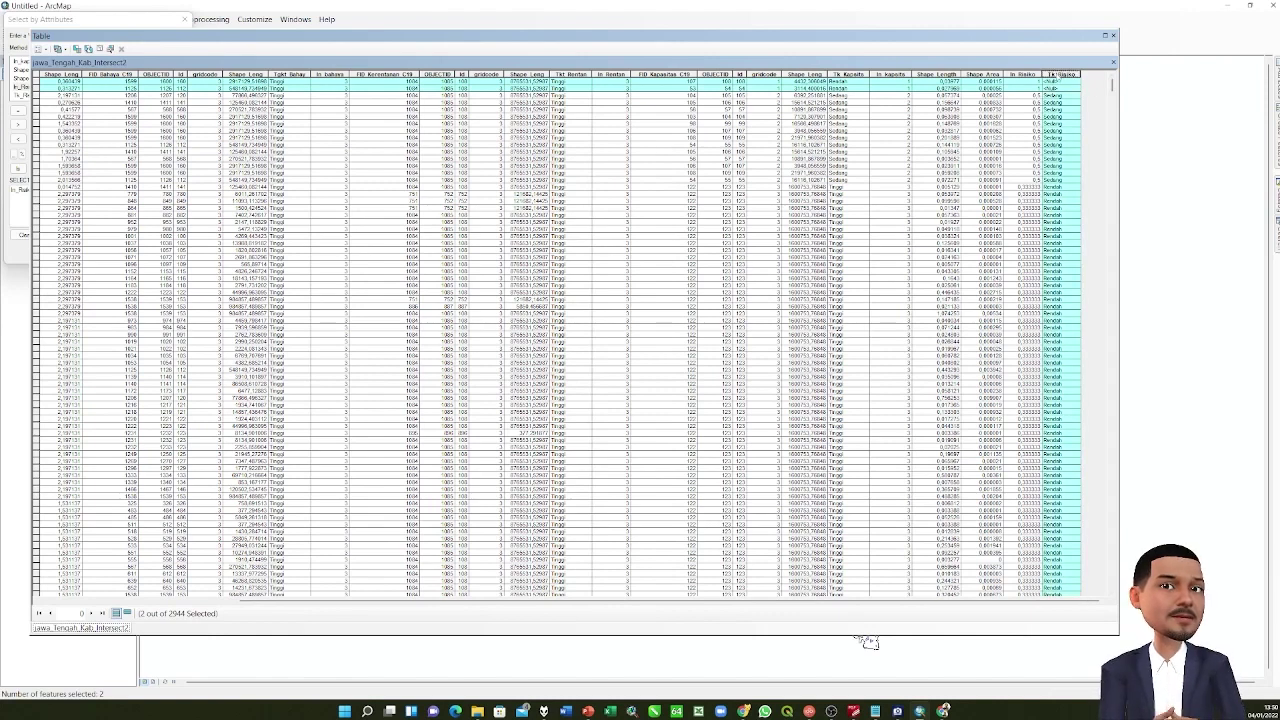
right_click(1052, 74)
click(1120, 149)
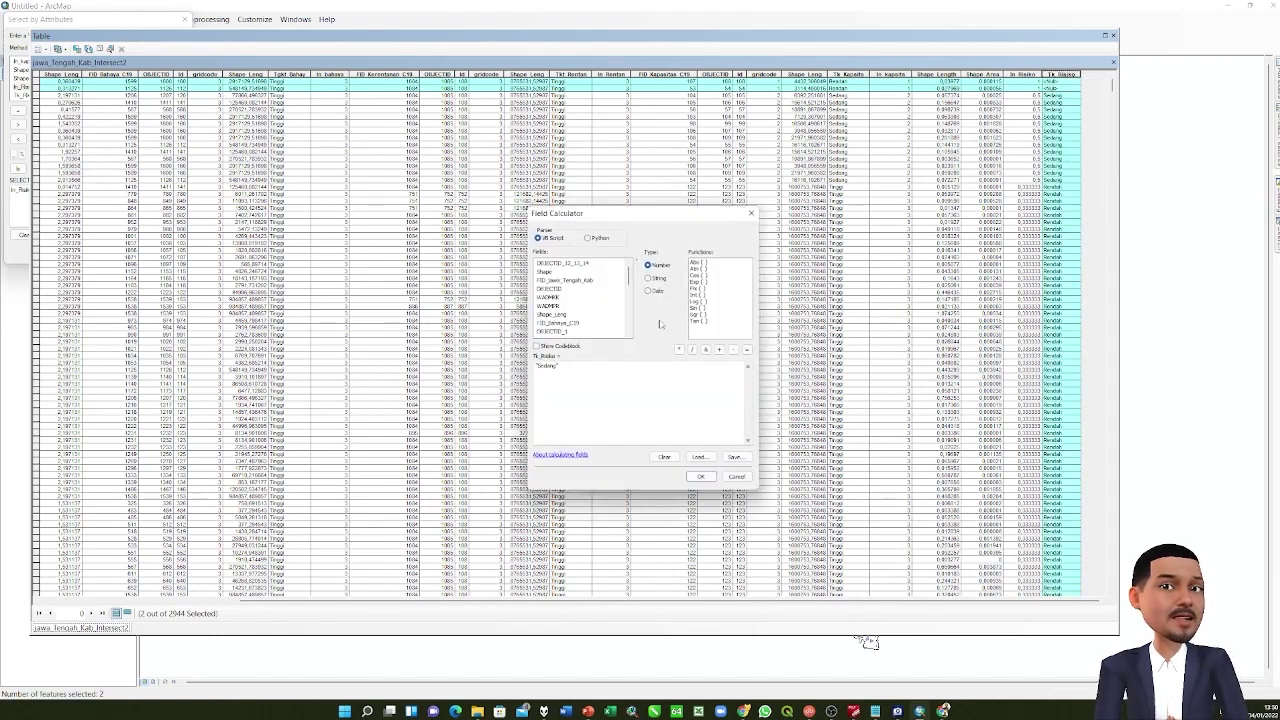
drag(537, 365, 557, 366)
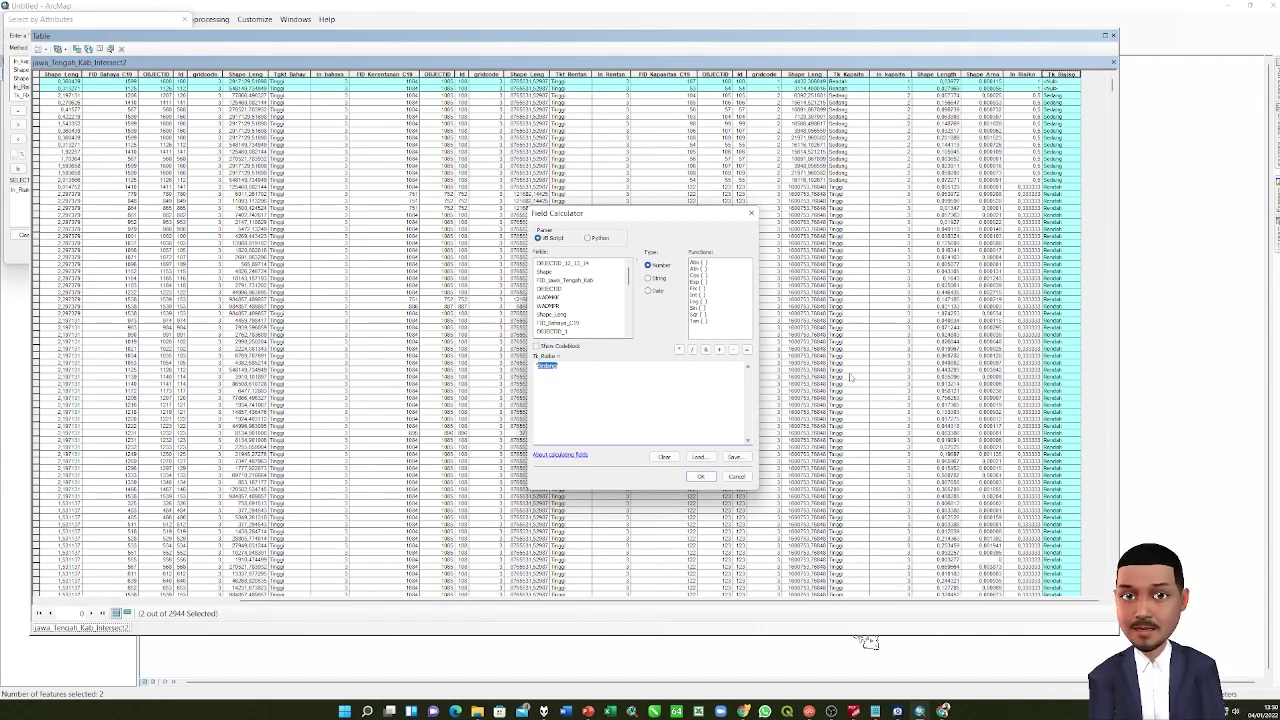
text(")
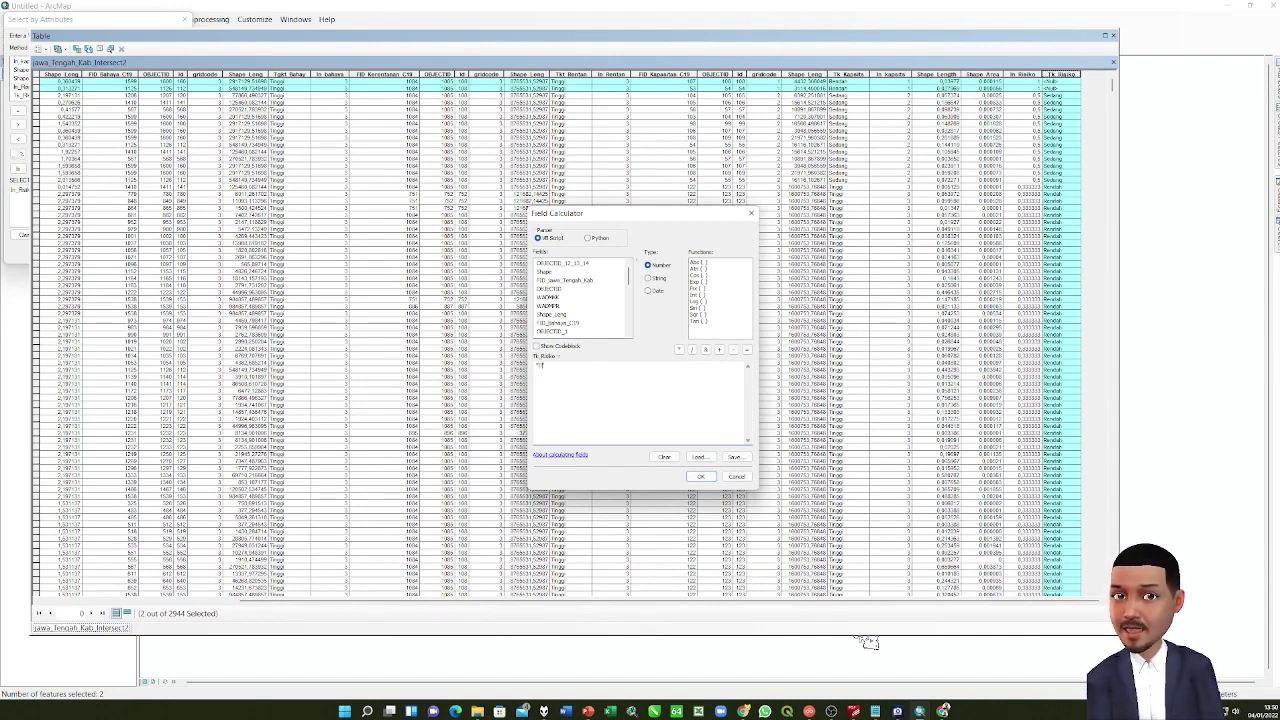
text(Tinggi)
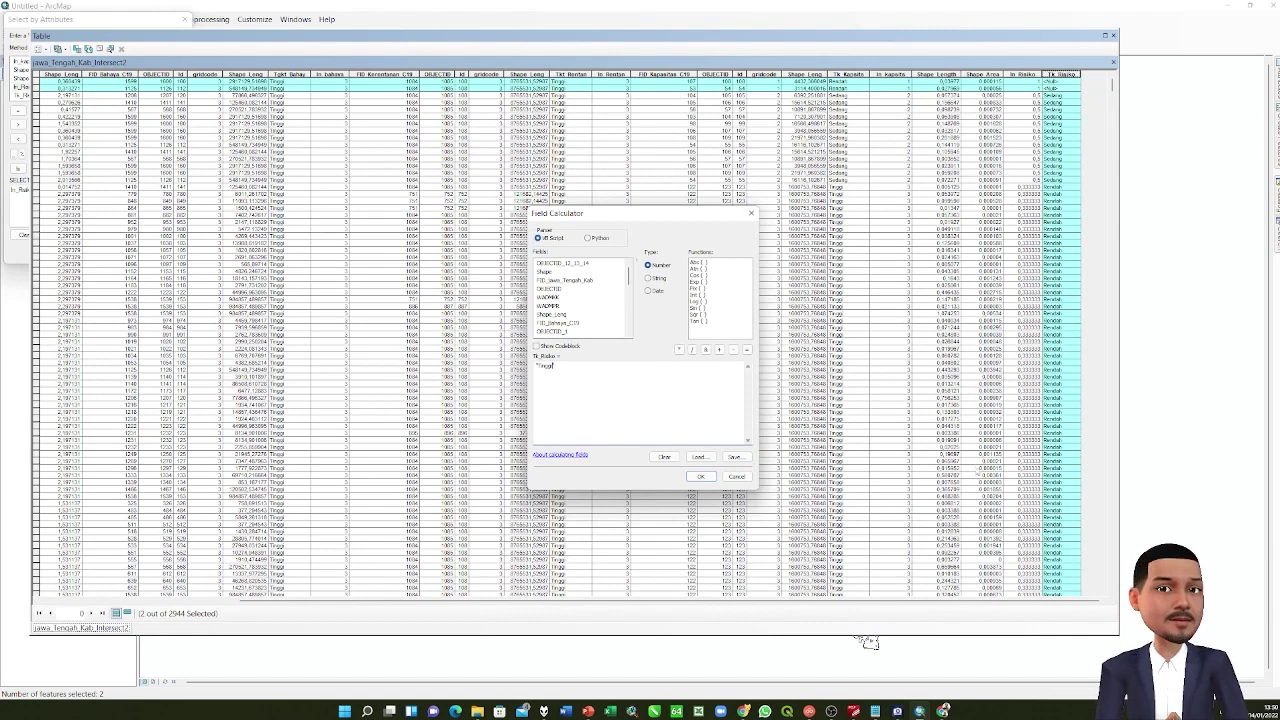
click(701, 477)
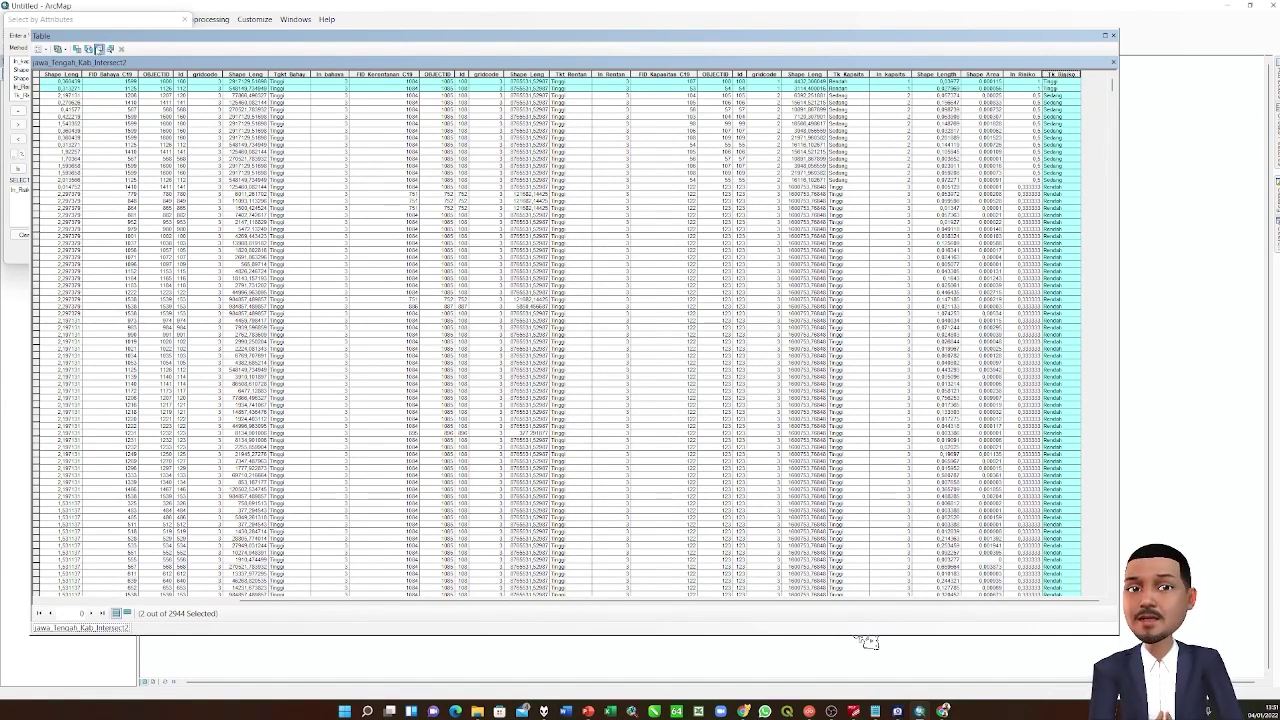
click(88, 48)
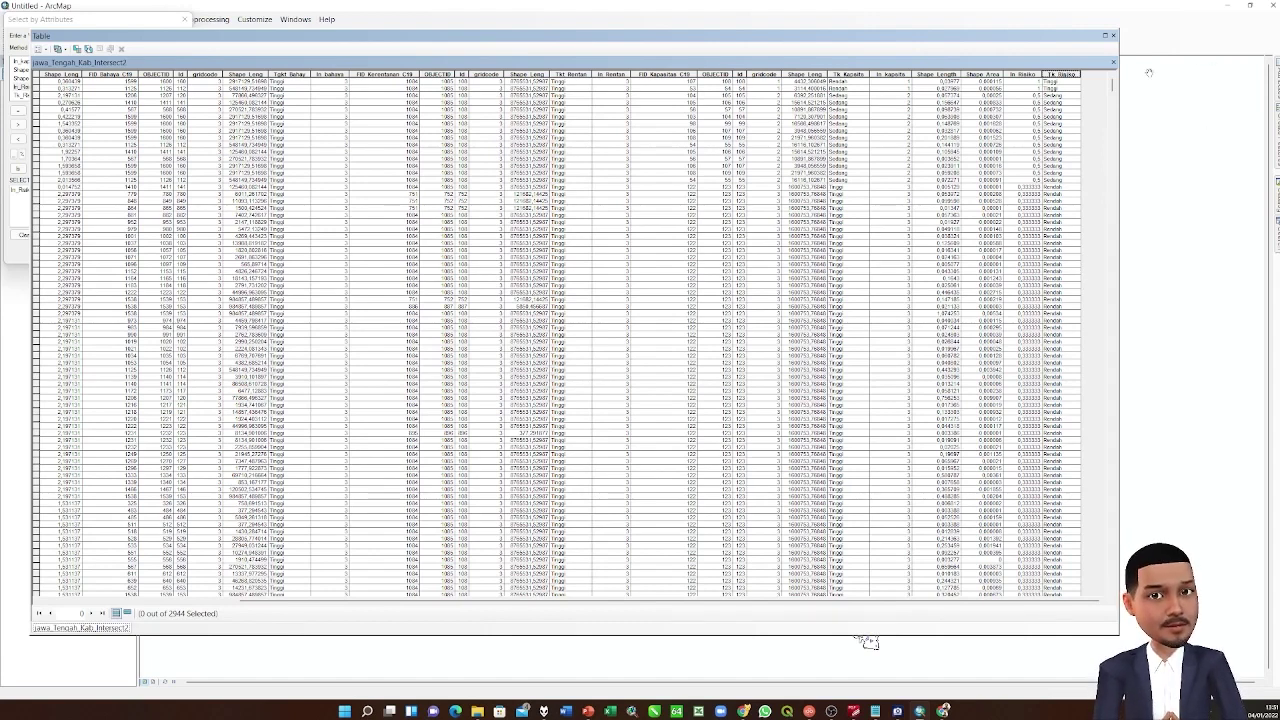
click(1112, 63)
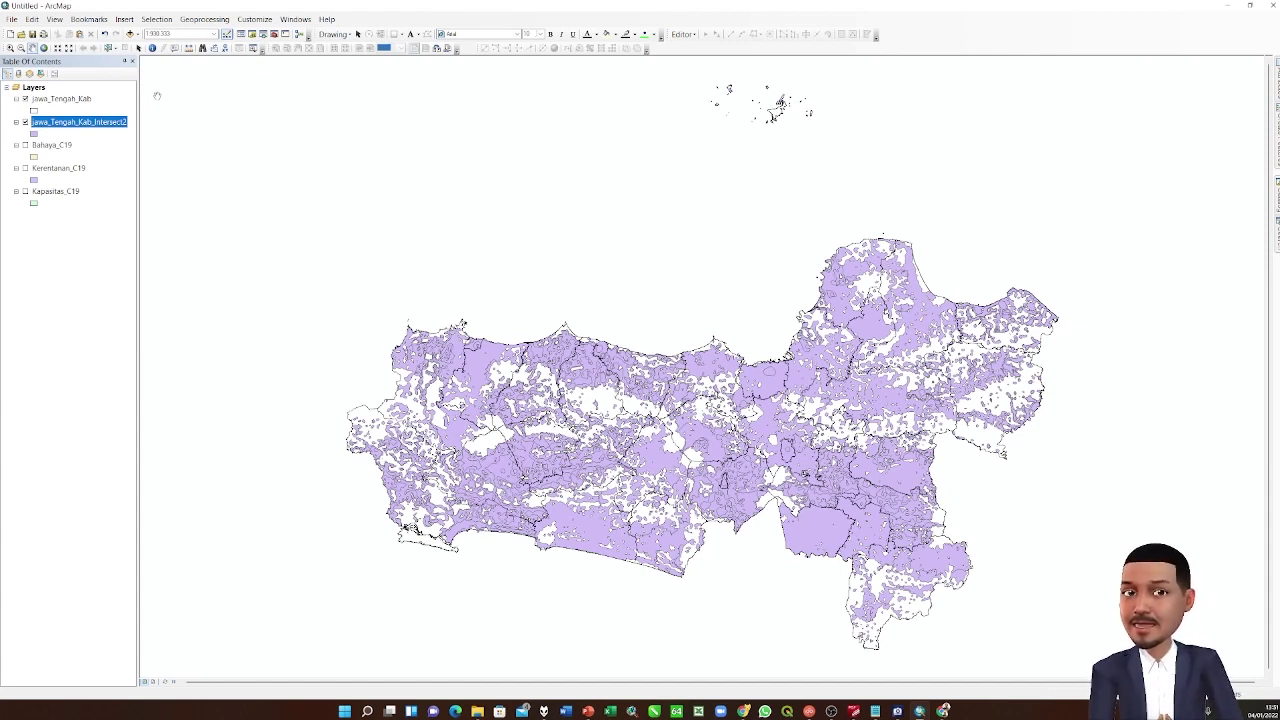
Add a Double field named Luas_Ha to the attribute table of the jawa_Tengah_Kab_Intersect2 layer.
right_click(77, 121)
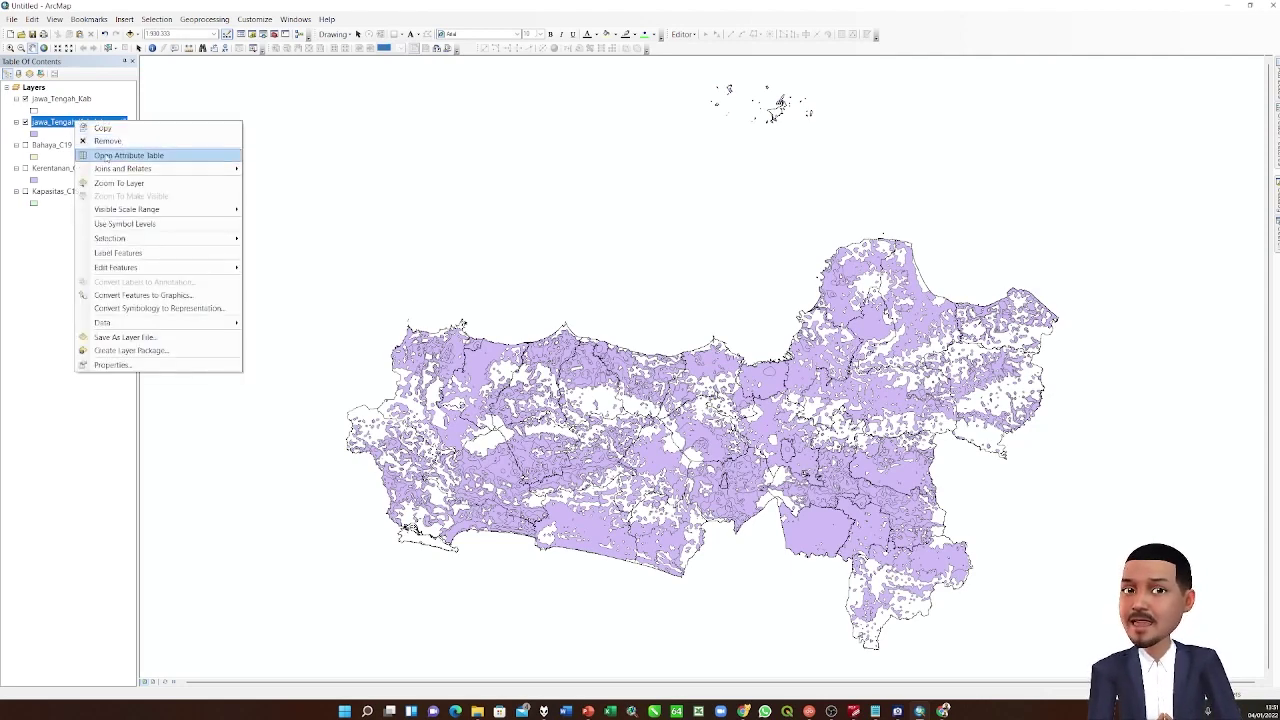
click(128, 155)
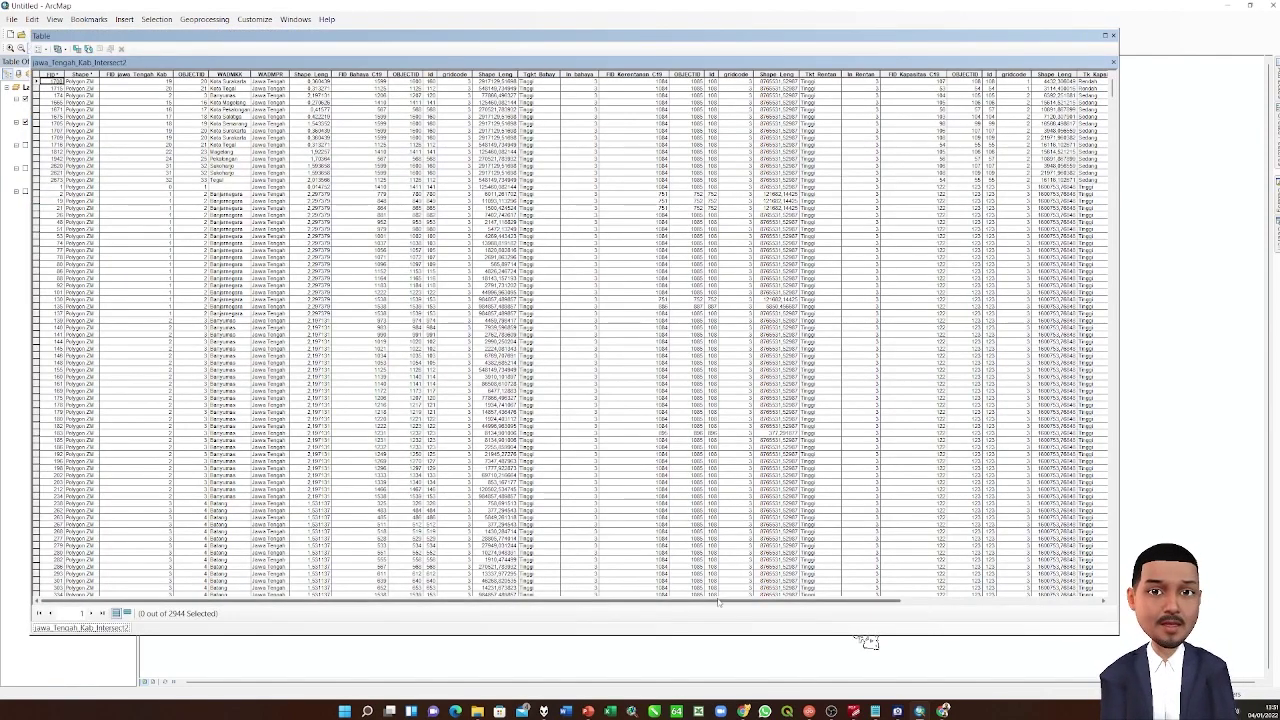
drag(470, 599, 670, 599)
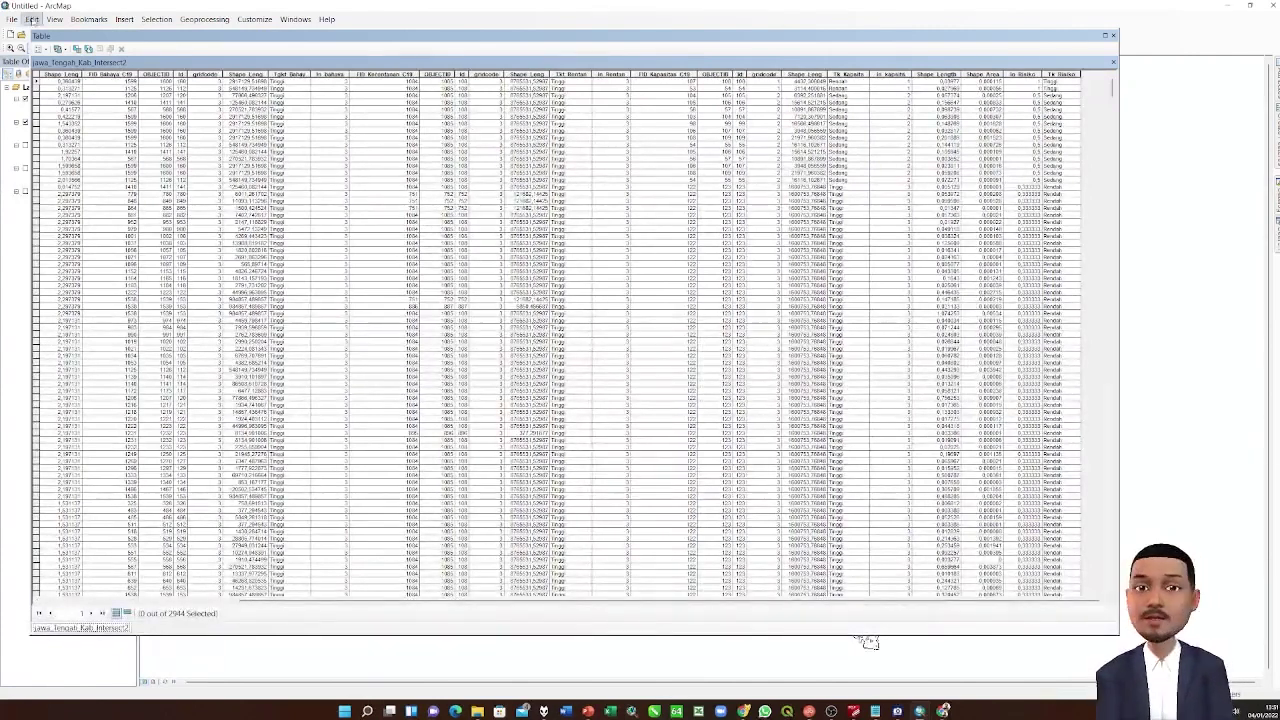
click(42, 48)
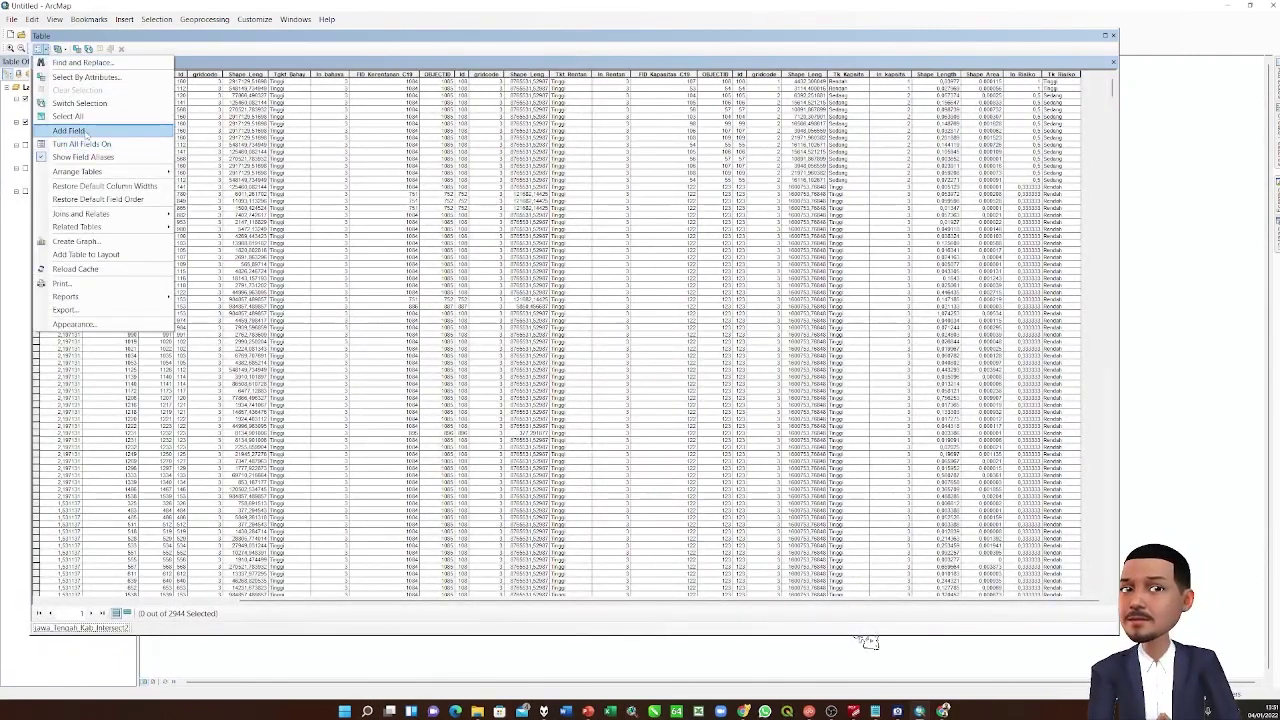
click(72, 131)
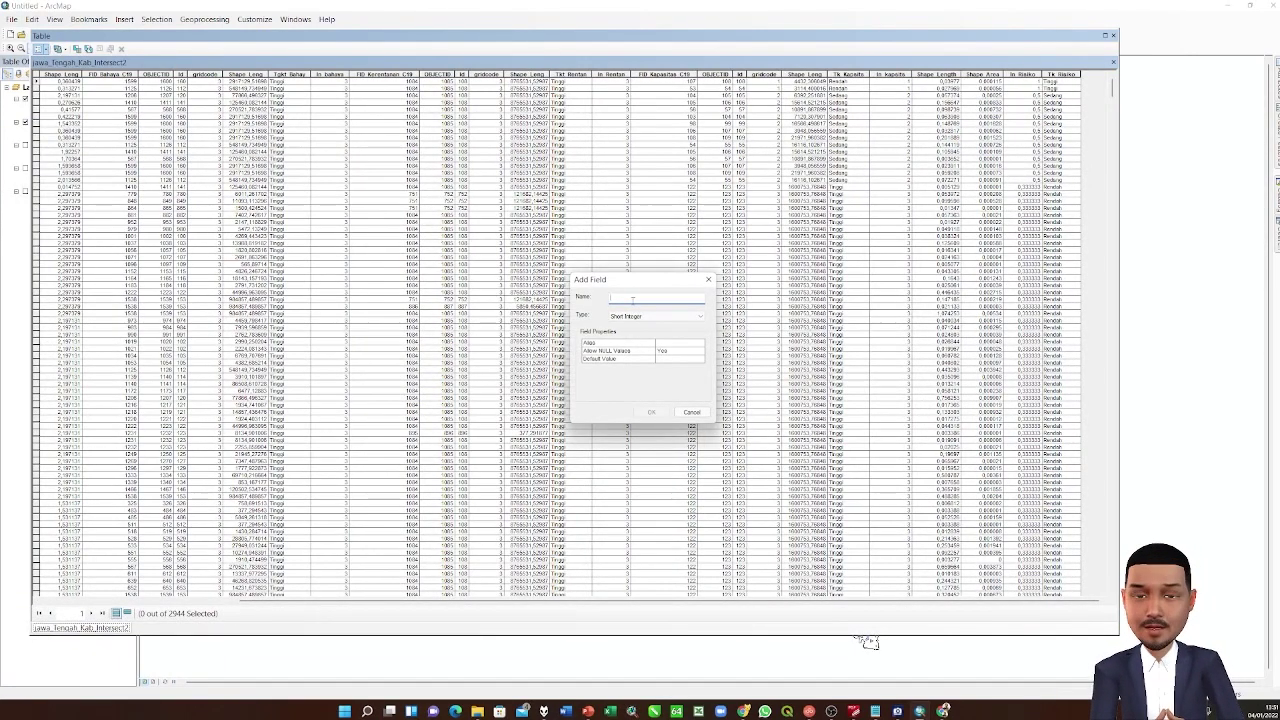
text(Luas_Ha)
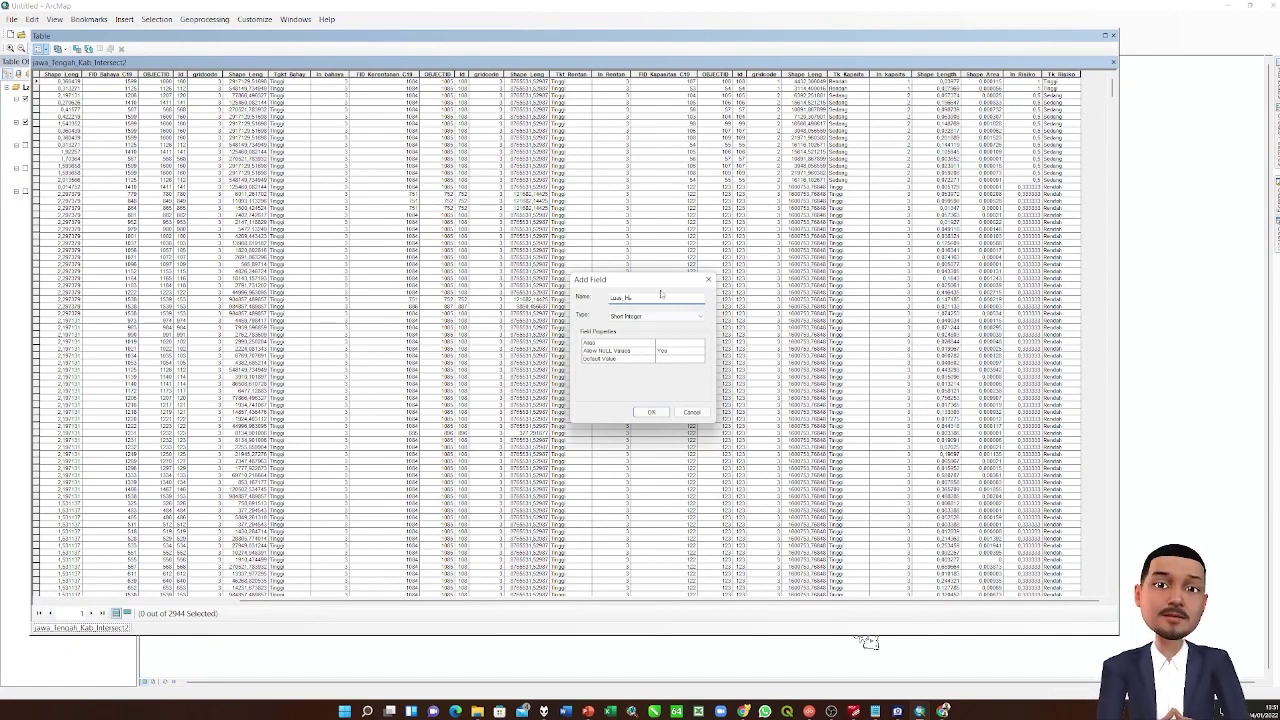
click(648, 316)
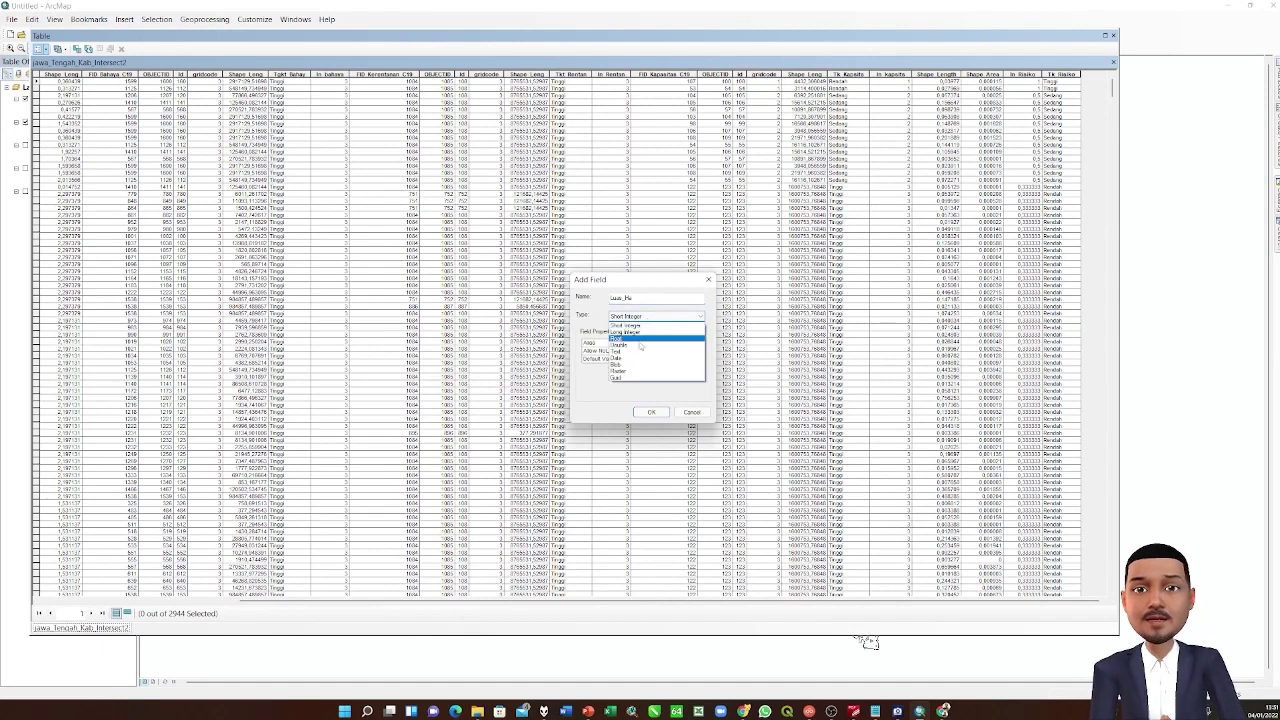
click(637, 348)
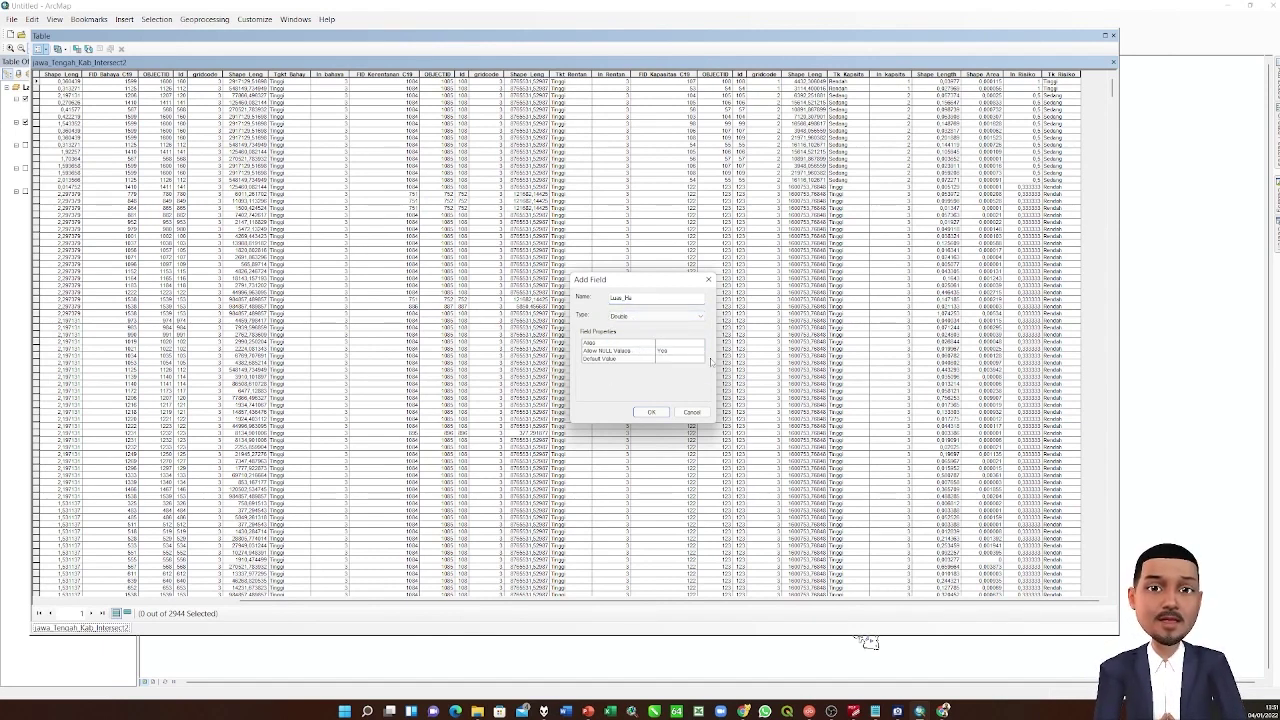
click(658, 415)
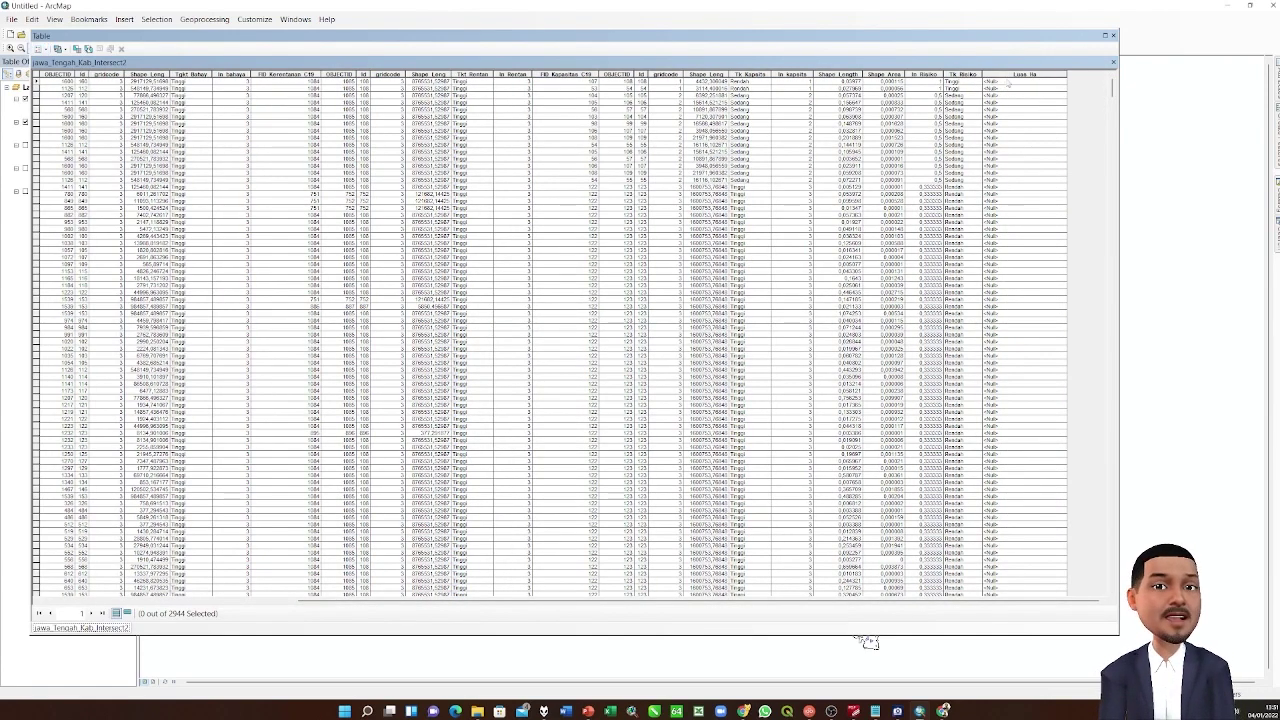
Calculate the polygon area in hectares into the Luas_Ha field and close the attribute table.
click(1005, 75)
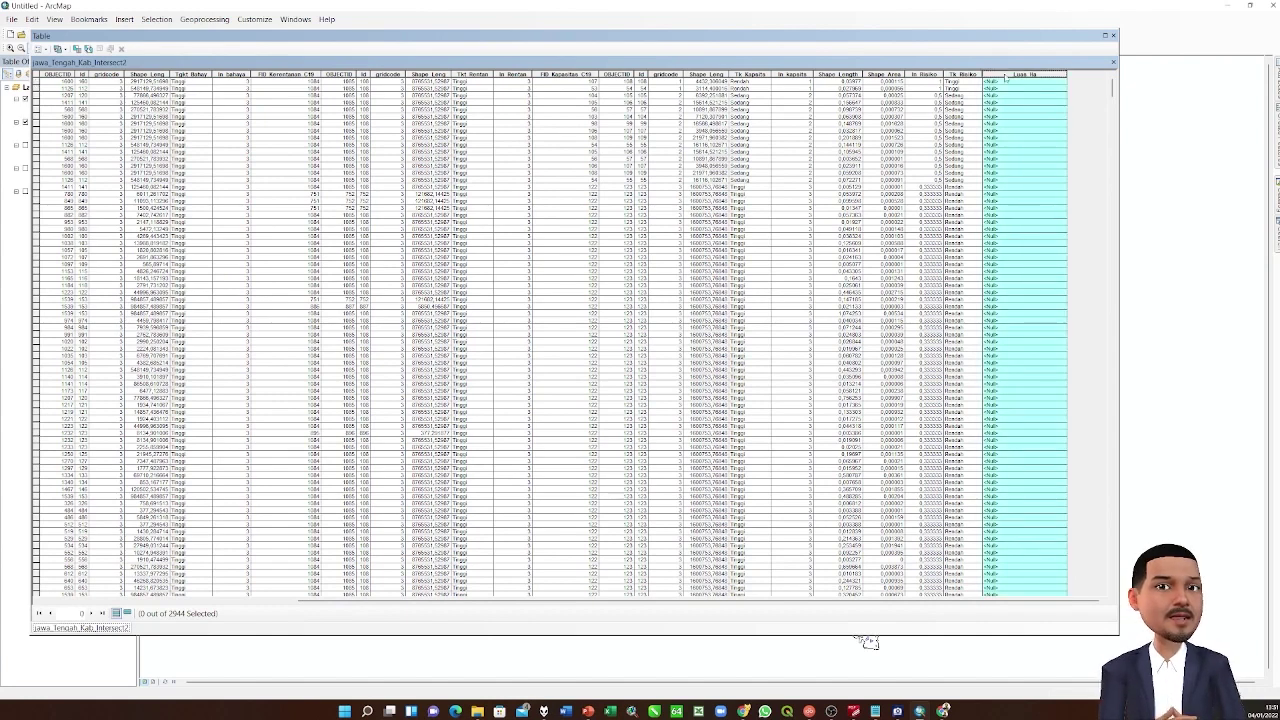
right_click(1005, 75)
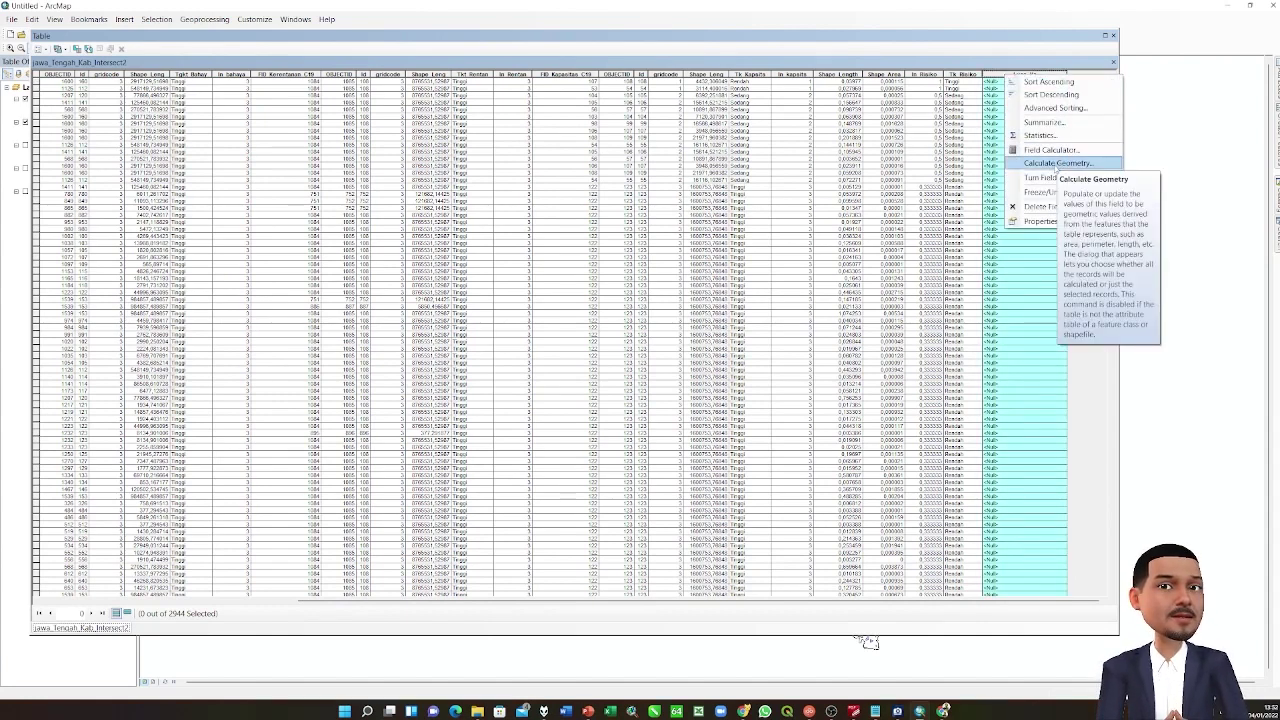
click(1055, 164)
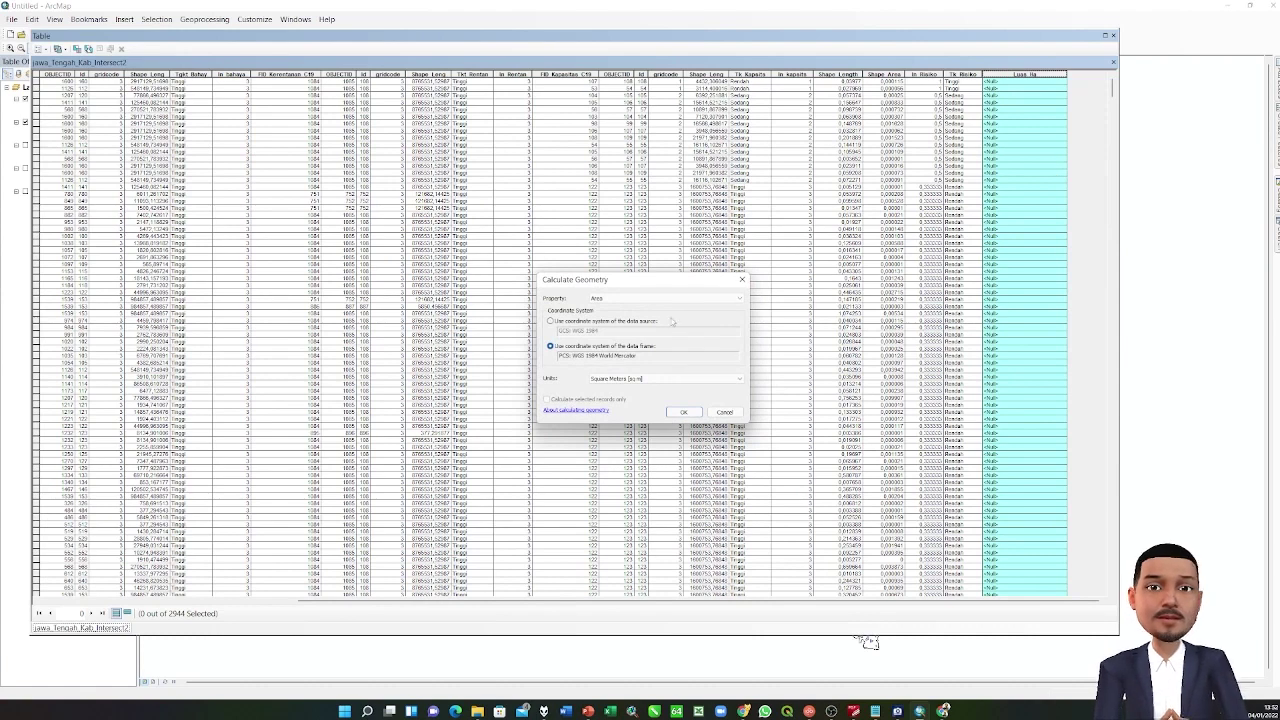
click(650, 303)
click(628, 312)
click(657, 378)
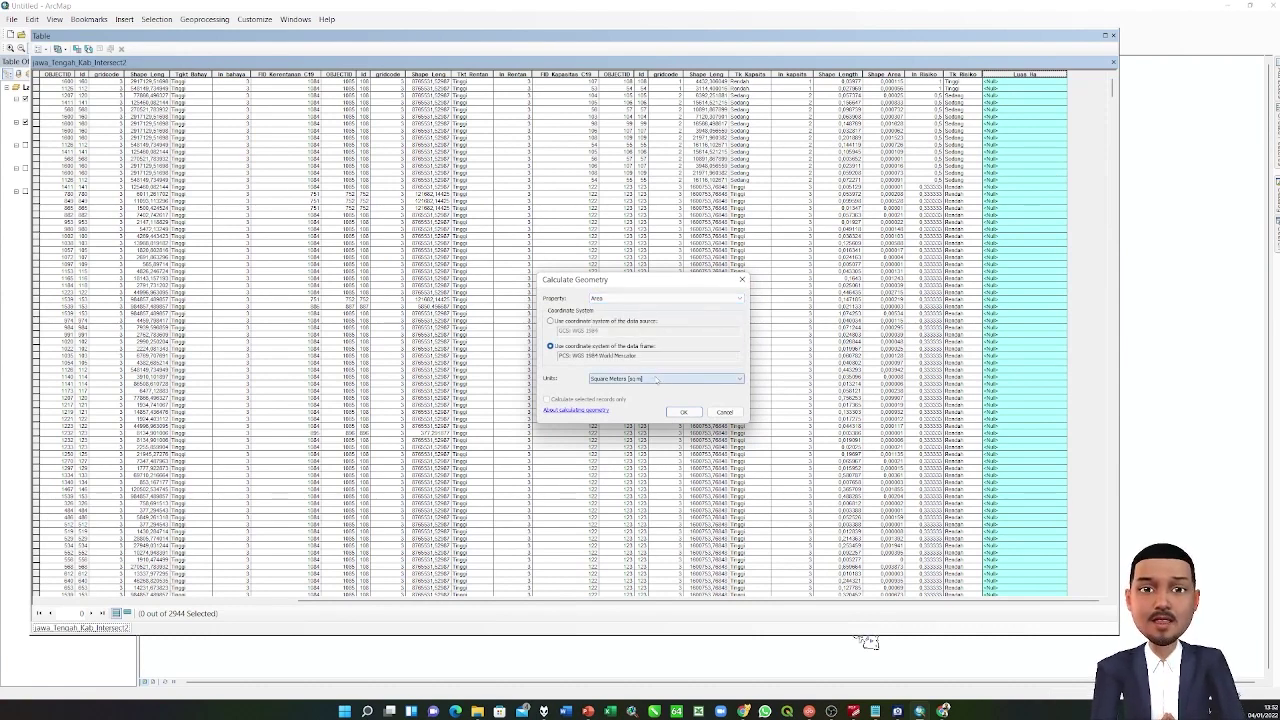
click(640, 380)
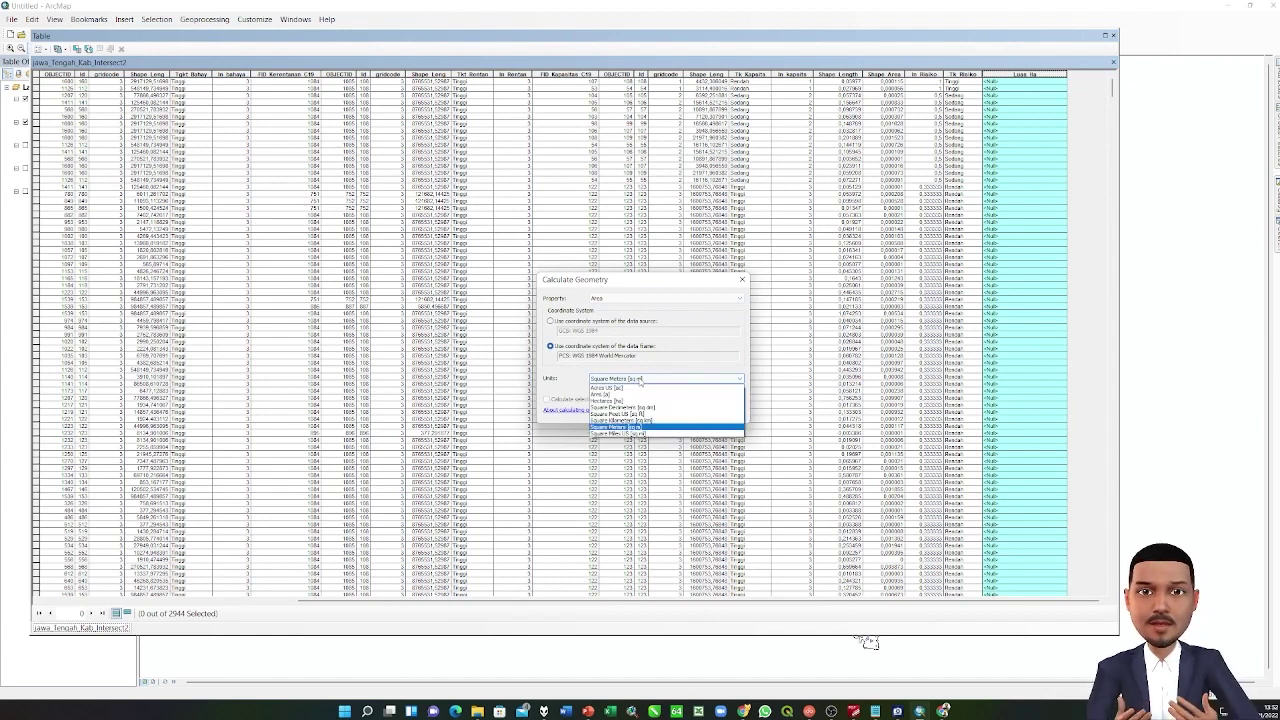
click(612, 401)
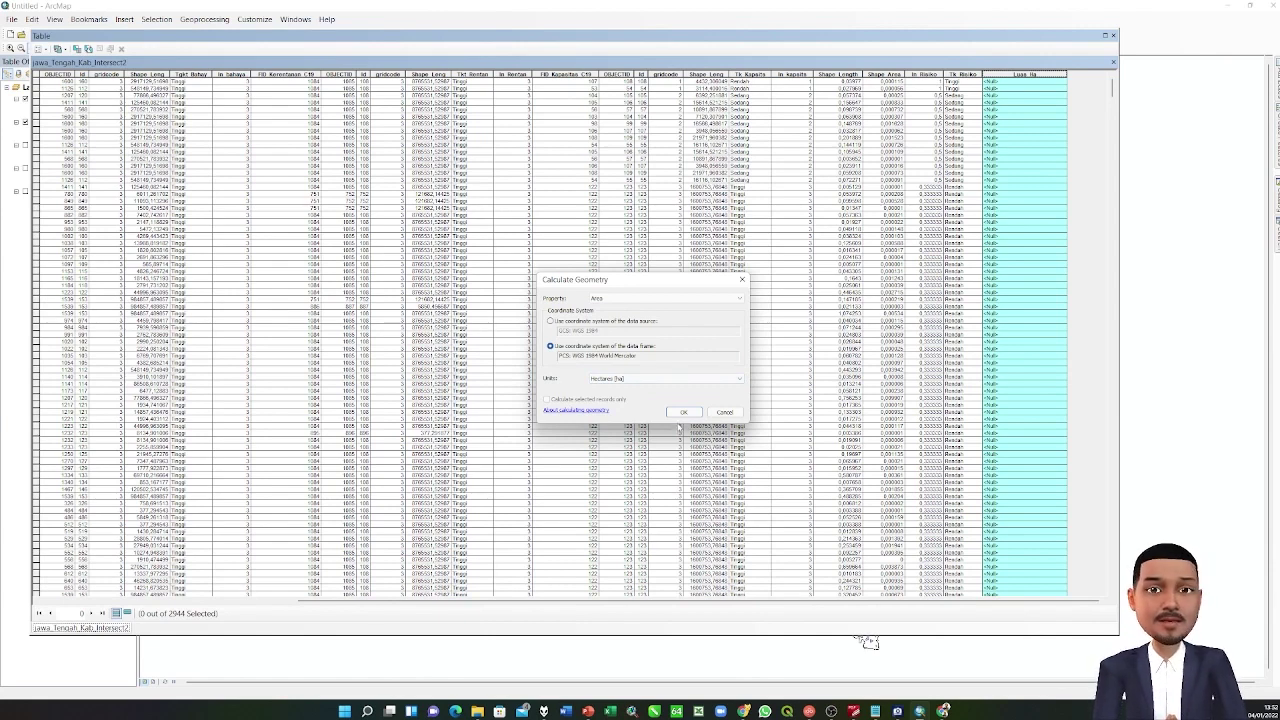
click(683, 413)
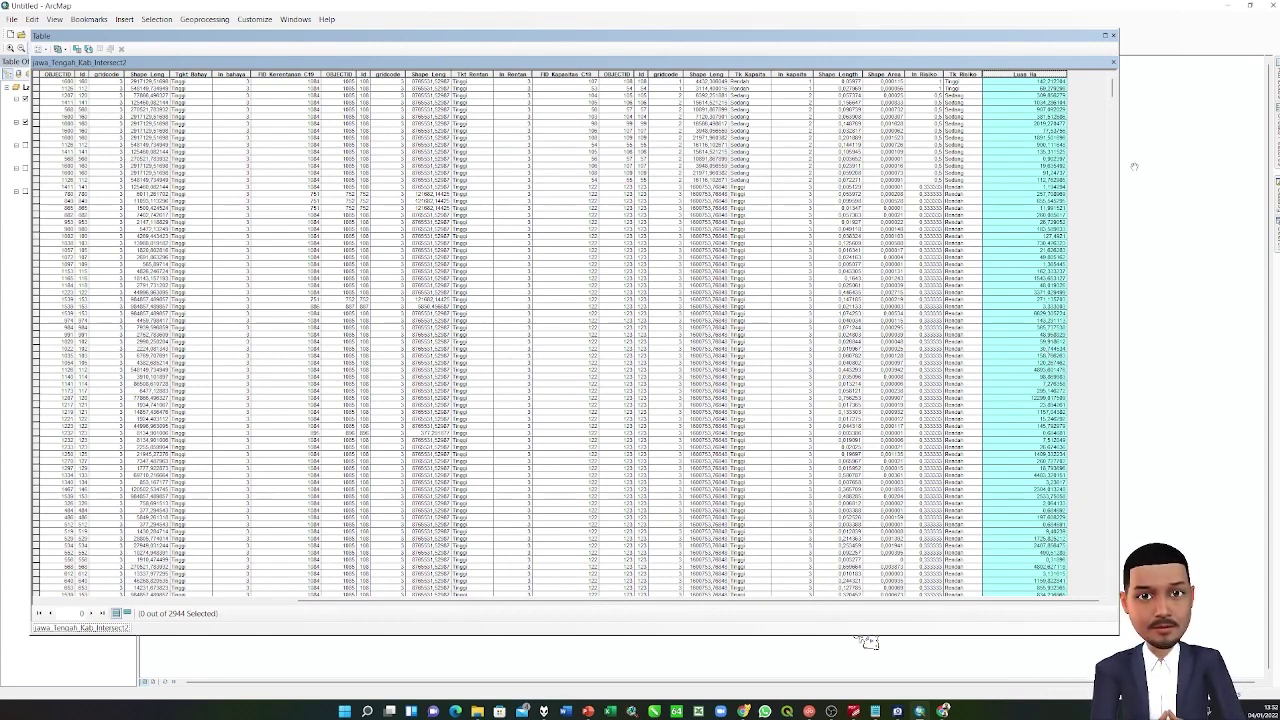
click(1114, 62)
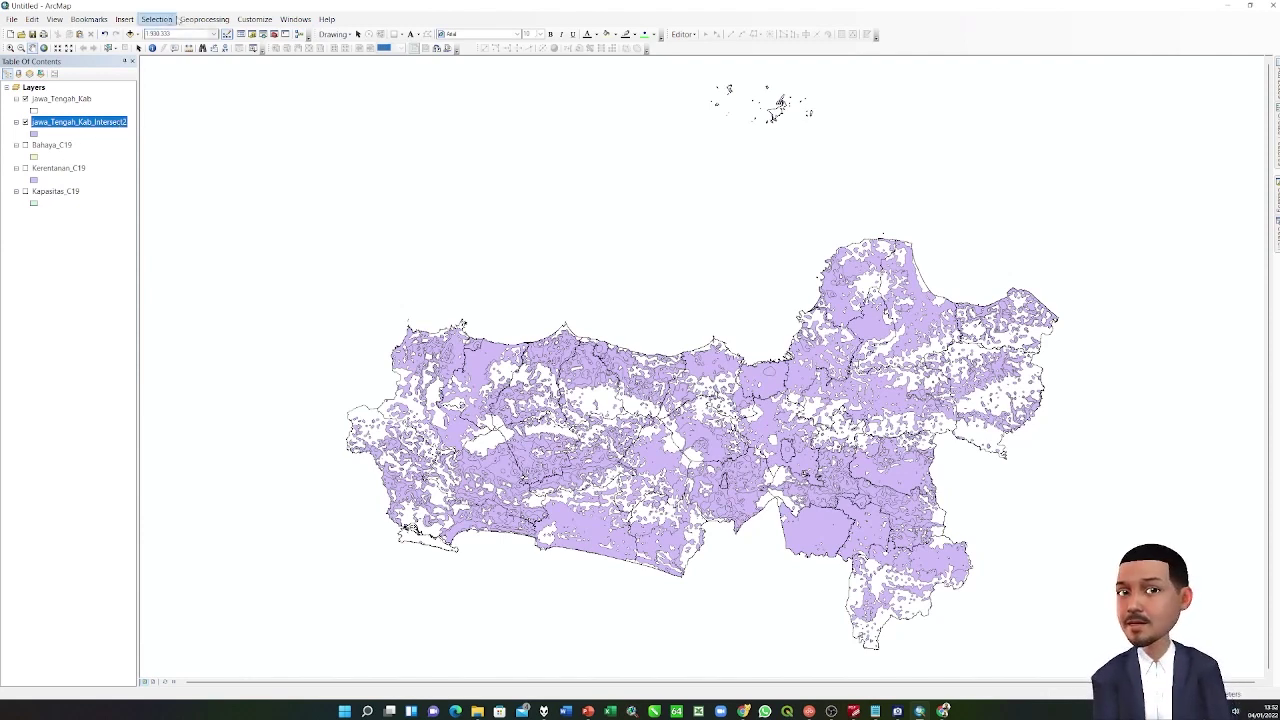
Start the Dissolve tool with jawa_Tengah_Kab_Intersect2 as the input features.
click(193, 20)
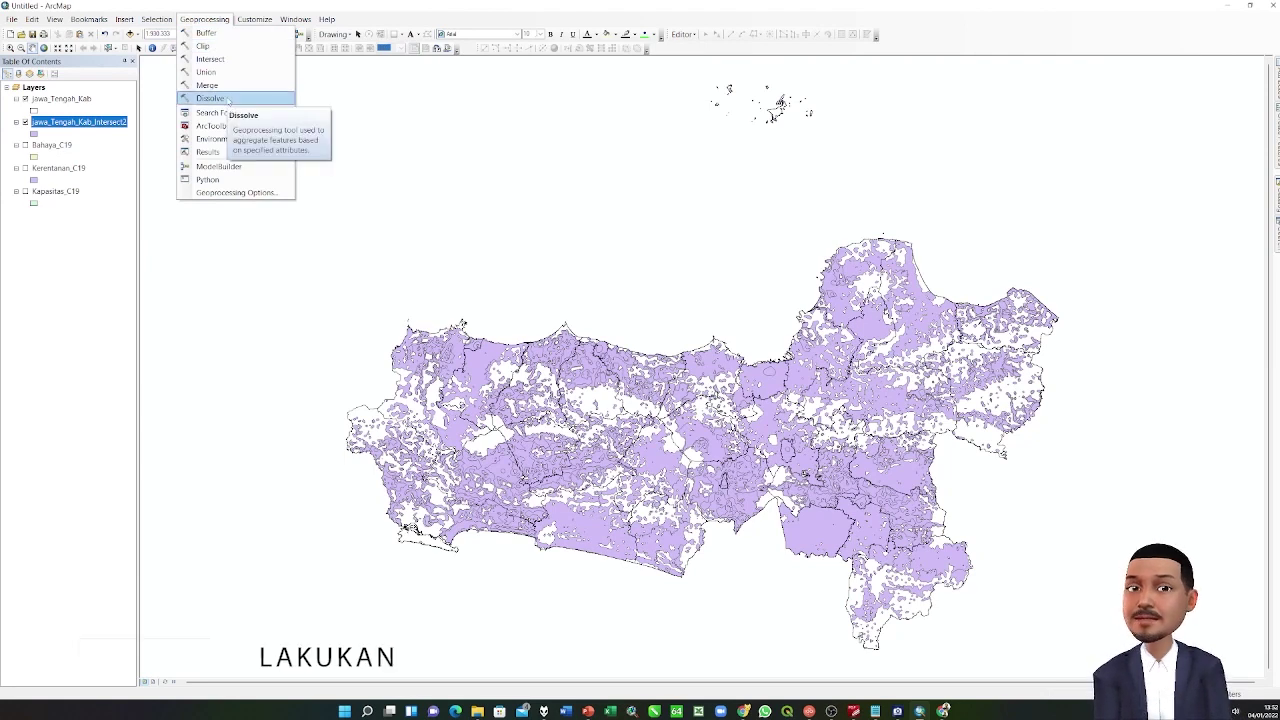
click(228, 99)
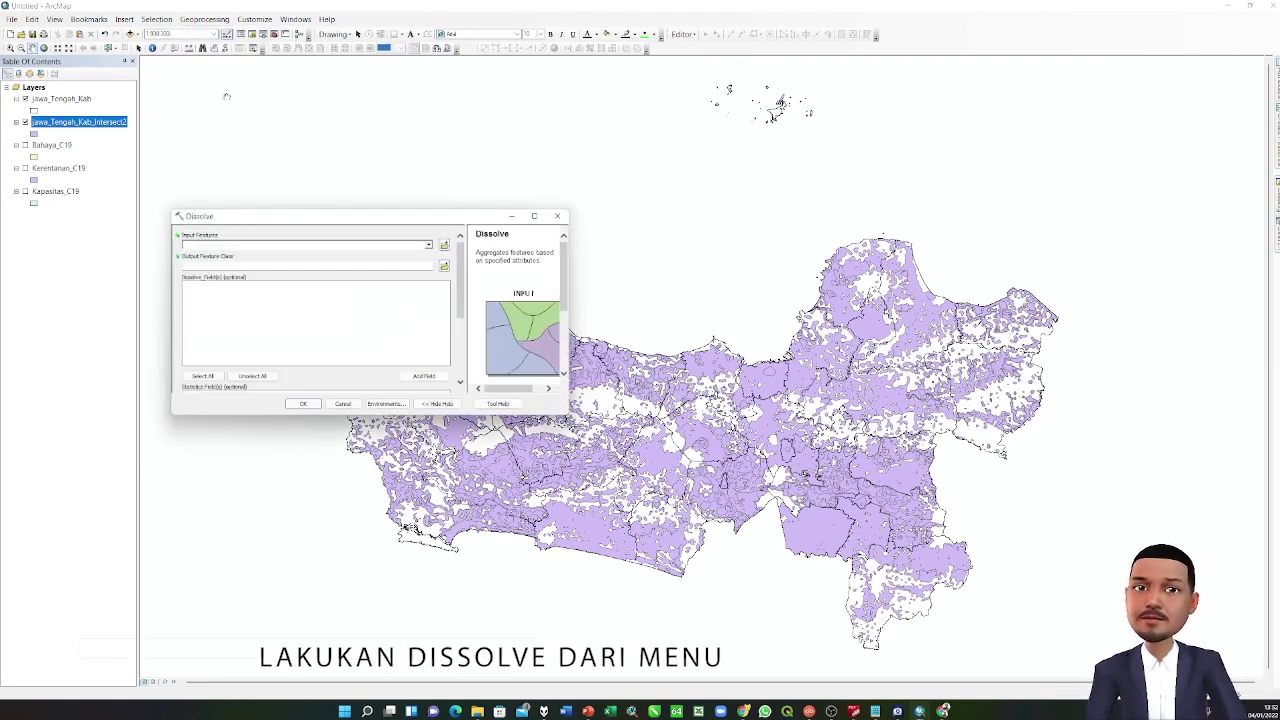
click(428, 245)
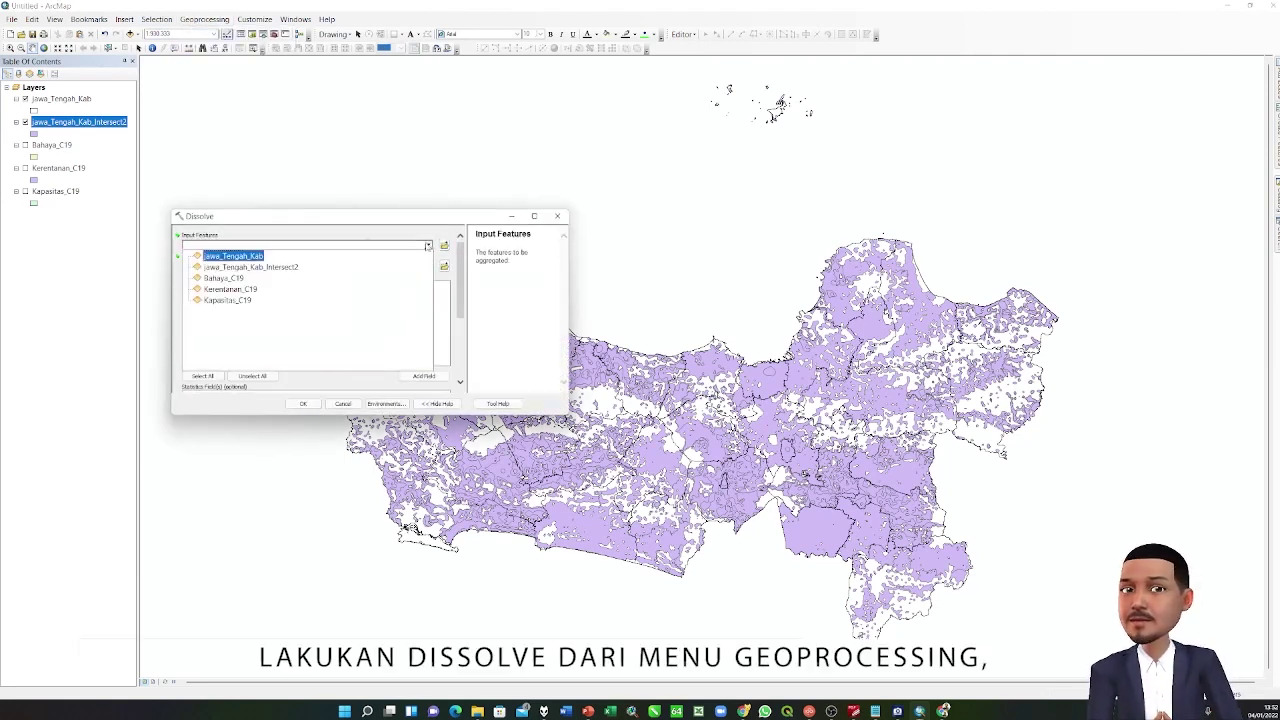
click(268, 266)
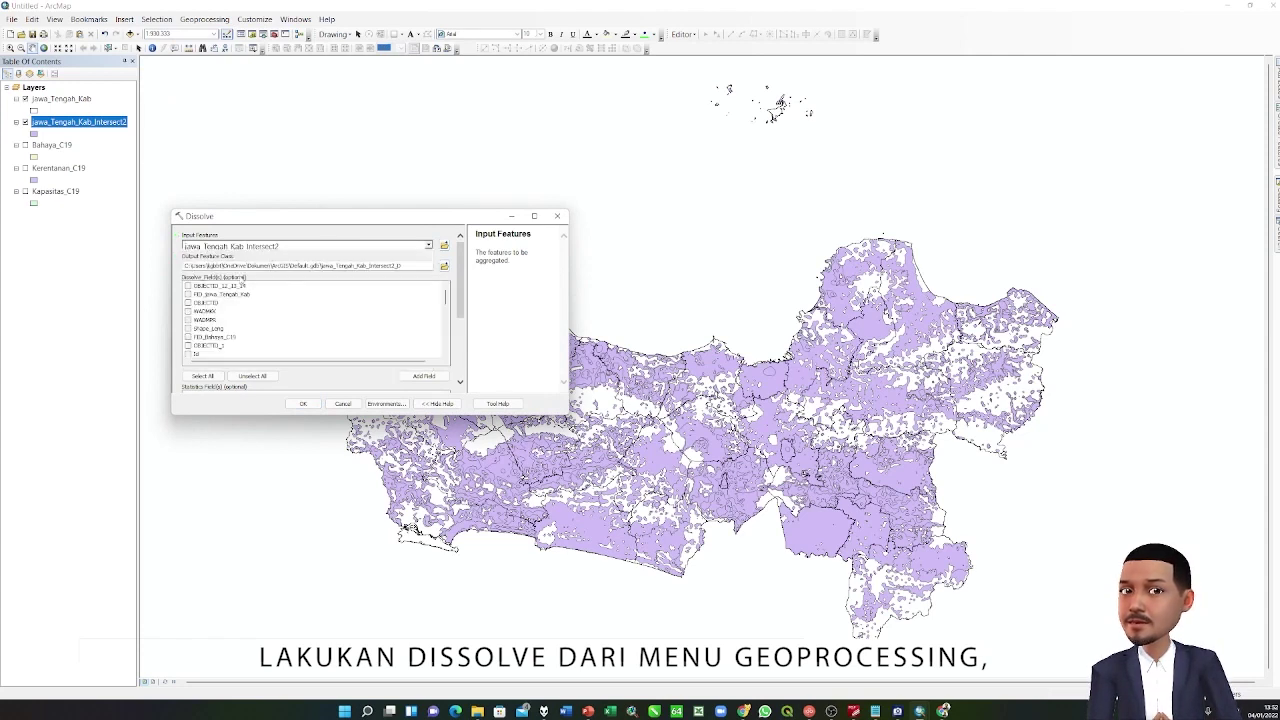
Include WADMKK, WADMPR, In_bahaya and In_Rentan among the dissolve fields.
click(187, 311)
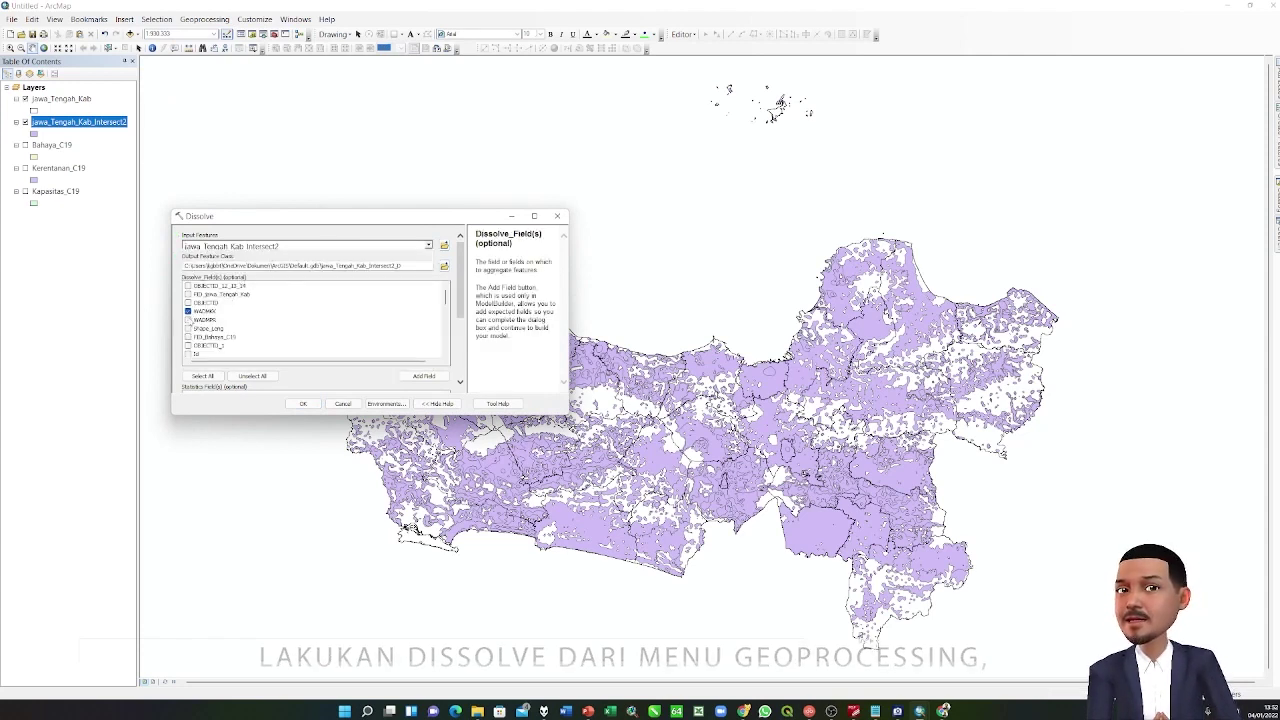
click(188, 320)
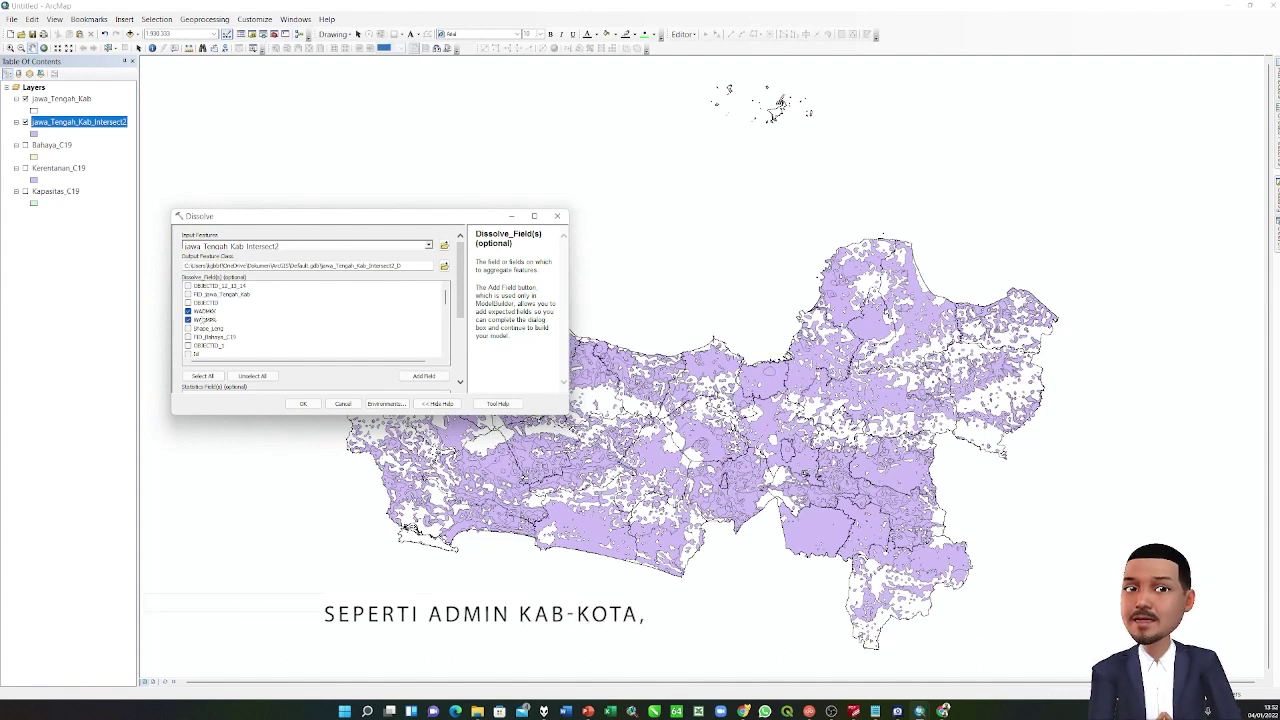
scroll(245, 315, down, 1)
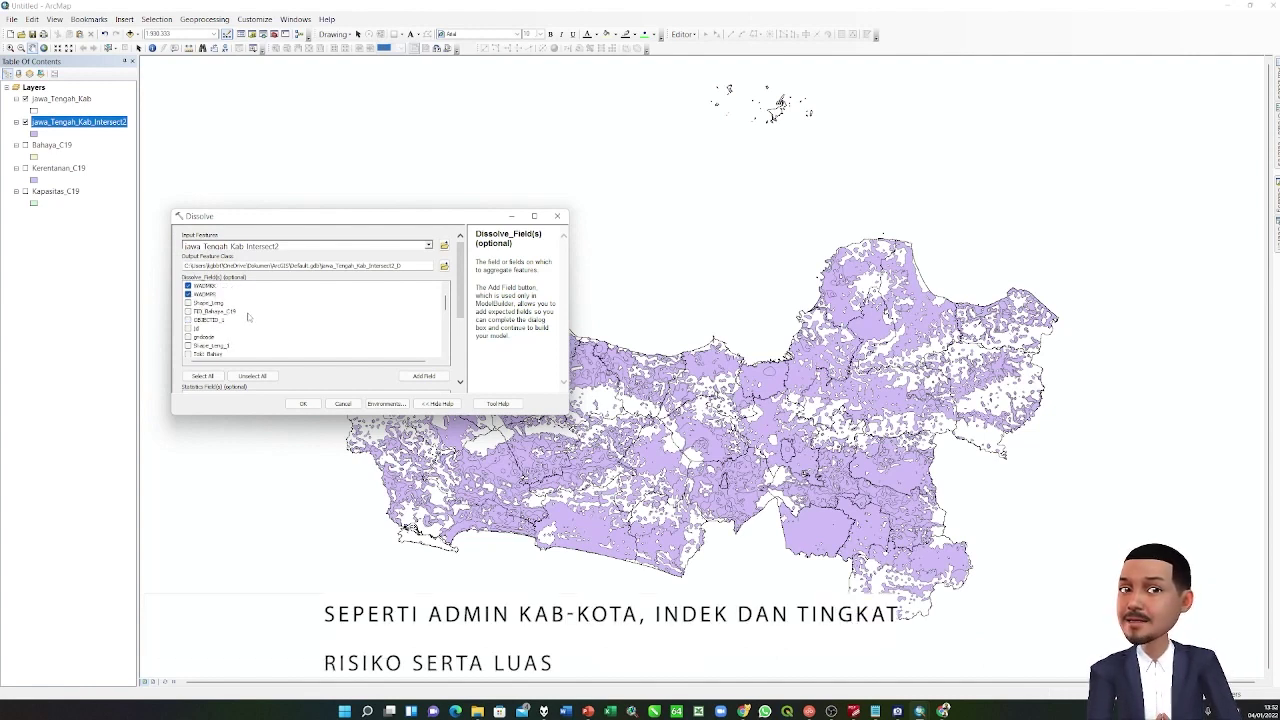
scroll(245, 317, down, 1)
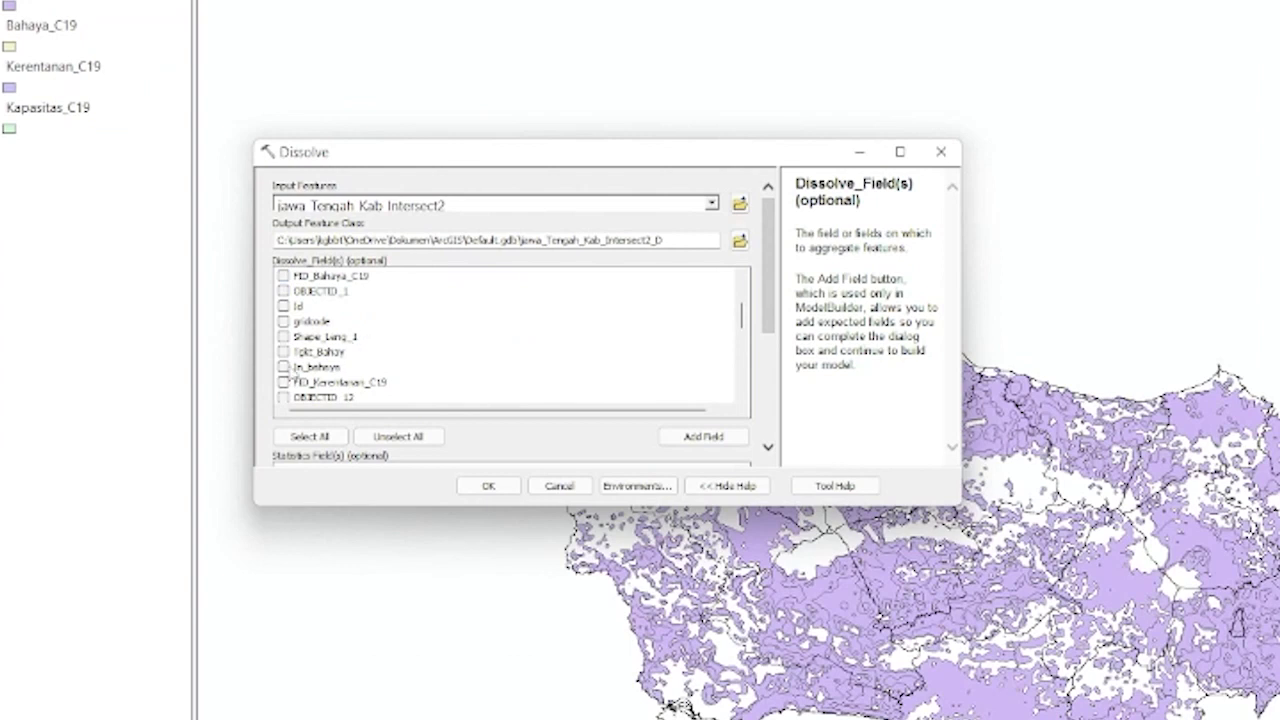
click(283, 367)
scroll(305, 367, down, 2)
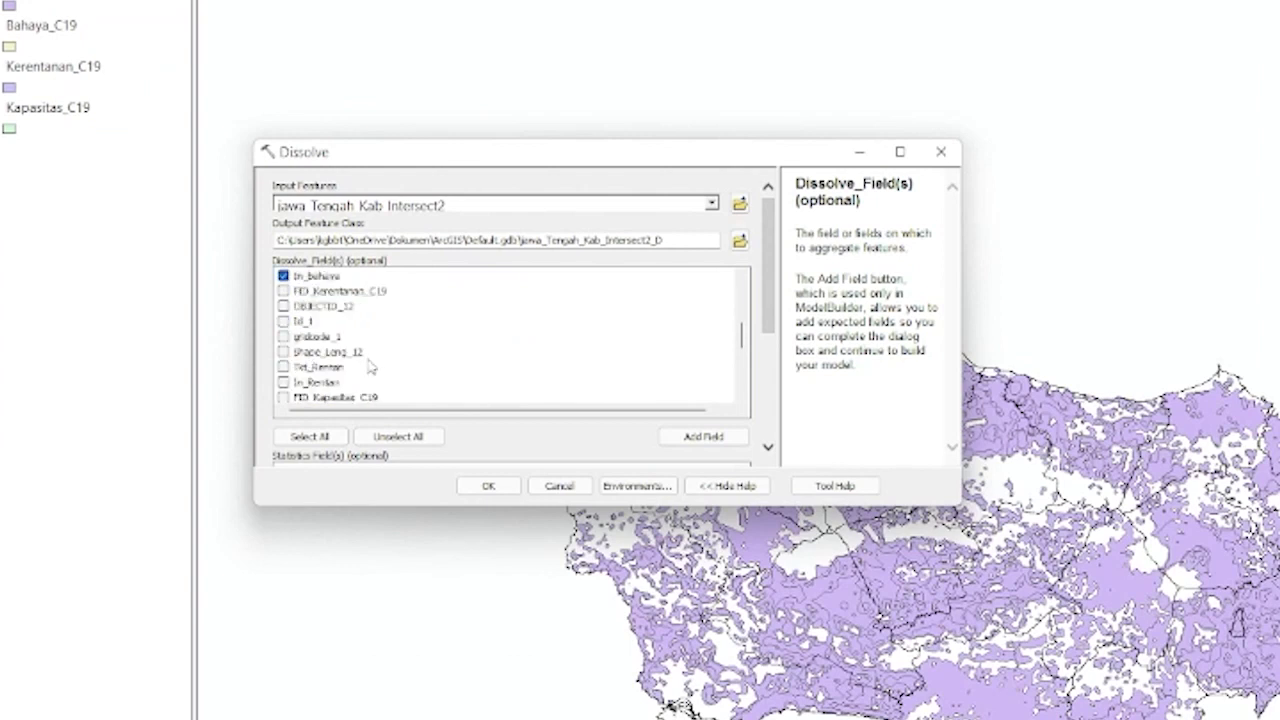
click(284, 382)
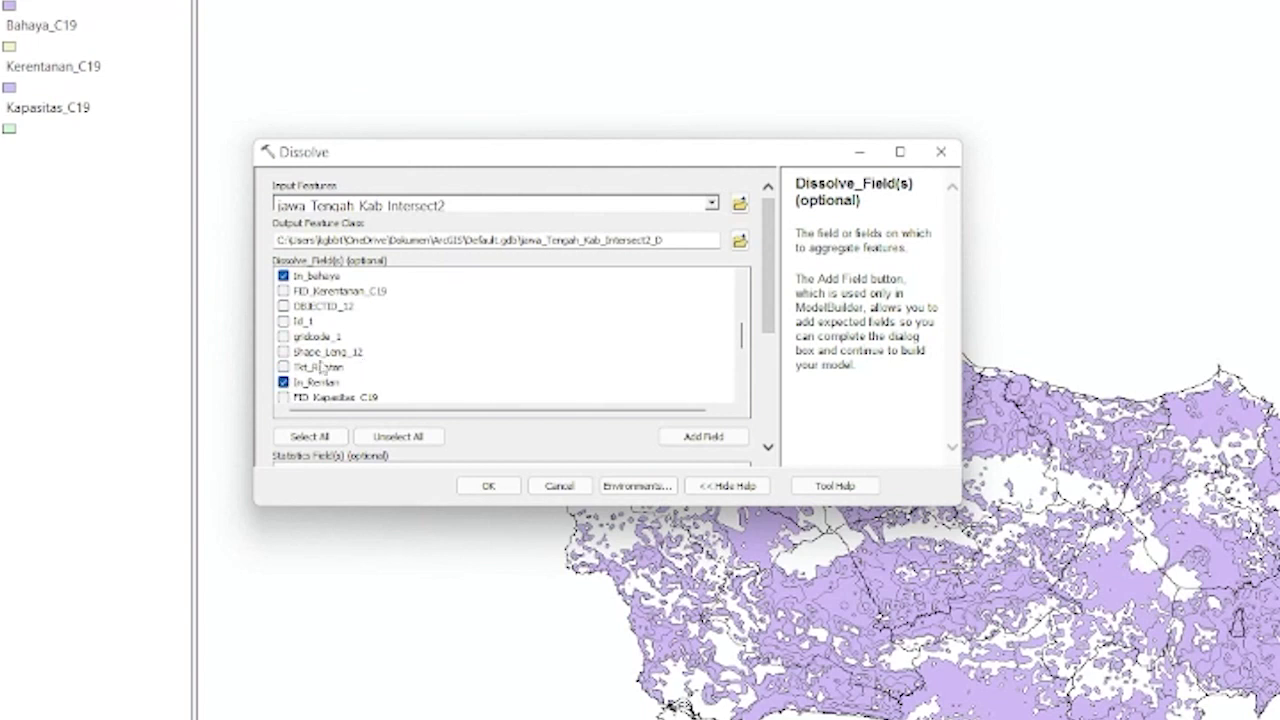
Add In_Risiko, In_kapsits, Tk_Risiko and Luas_Ha to the dissolve fields.
scroll(320, 367, down, 2)
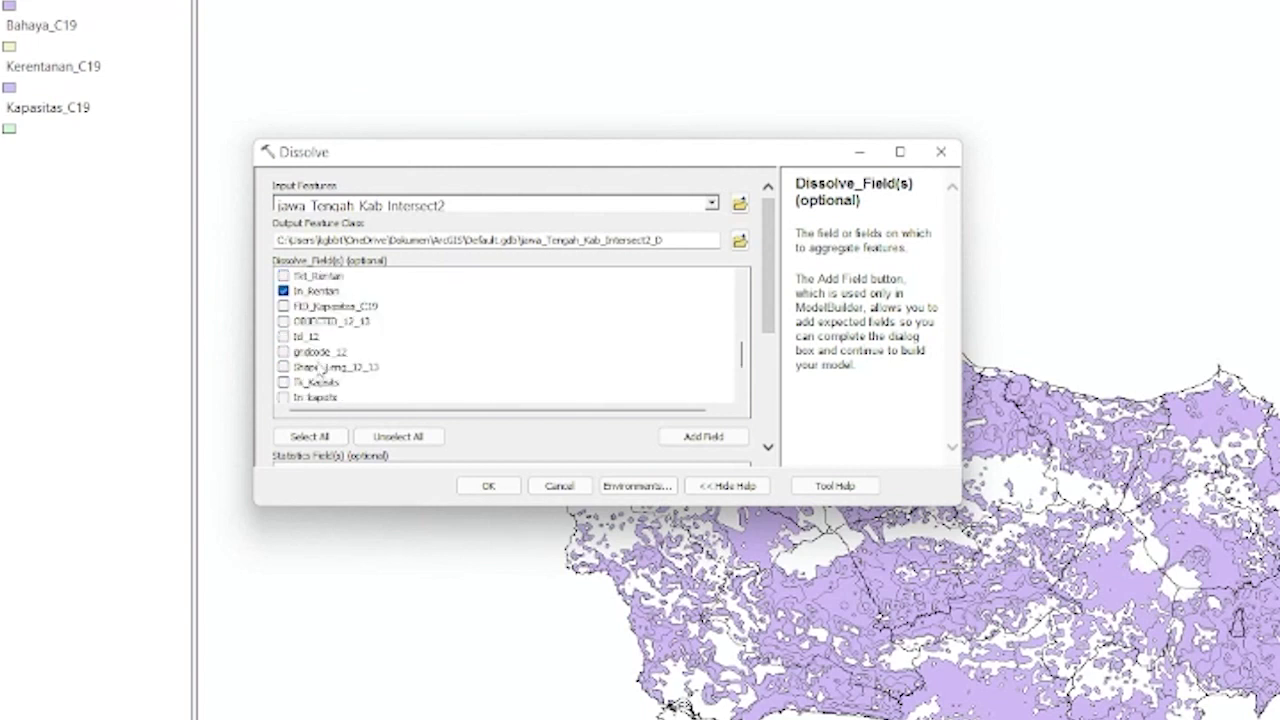
scroll(343, 381, down, 1)
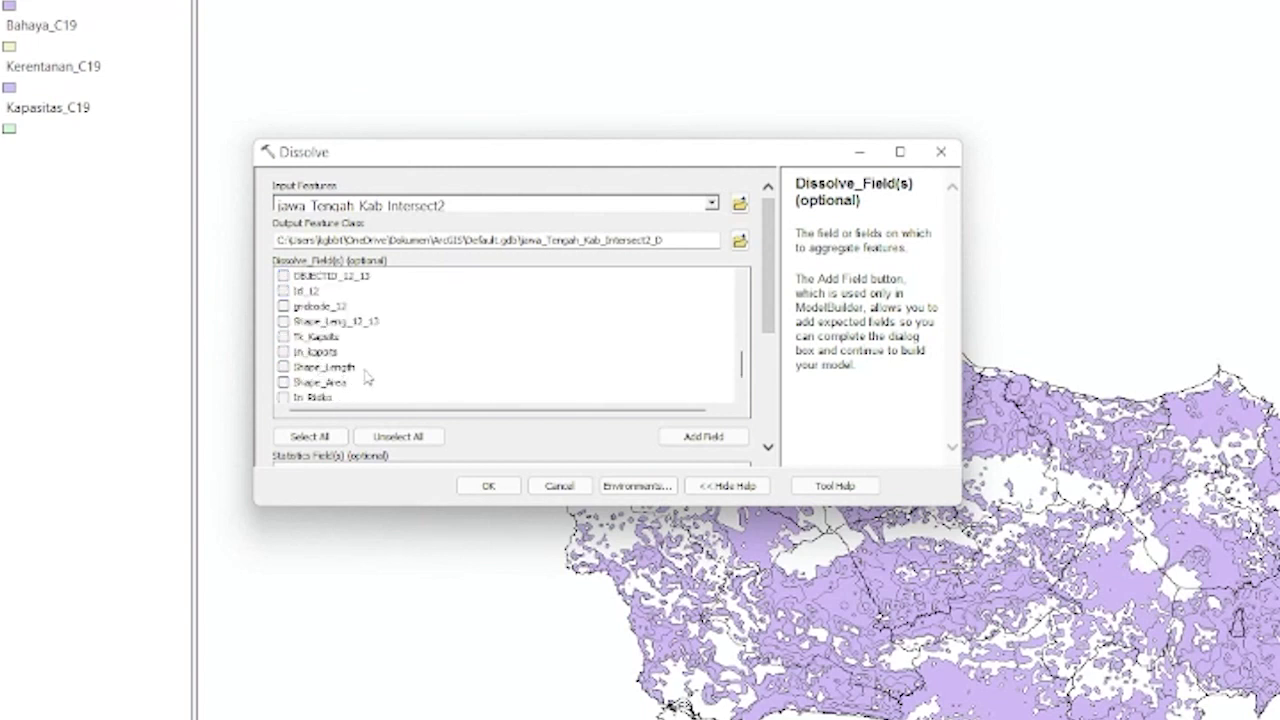
click(284, 398)
scroll(372, 323, up, 1)
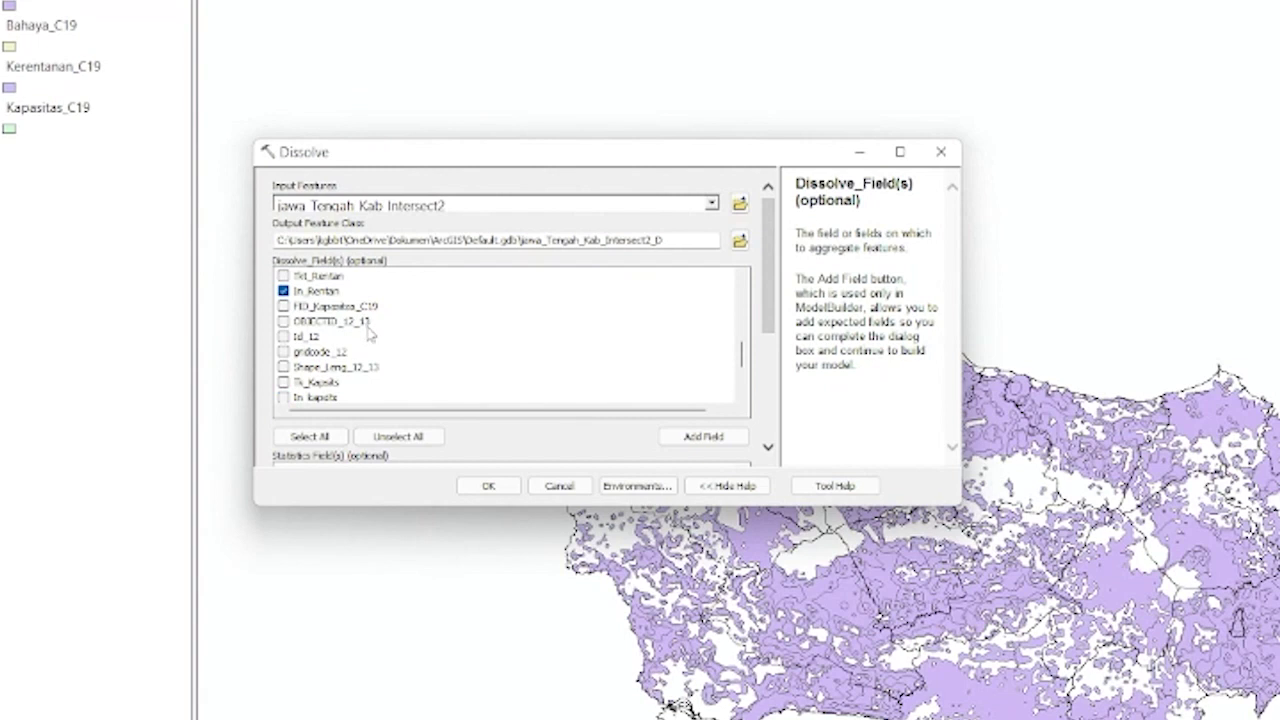
scroll(371, 333, down, 1)
click(284, 352)
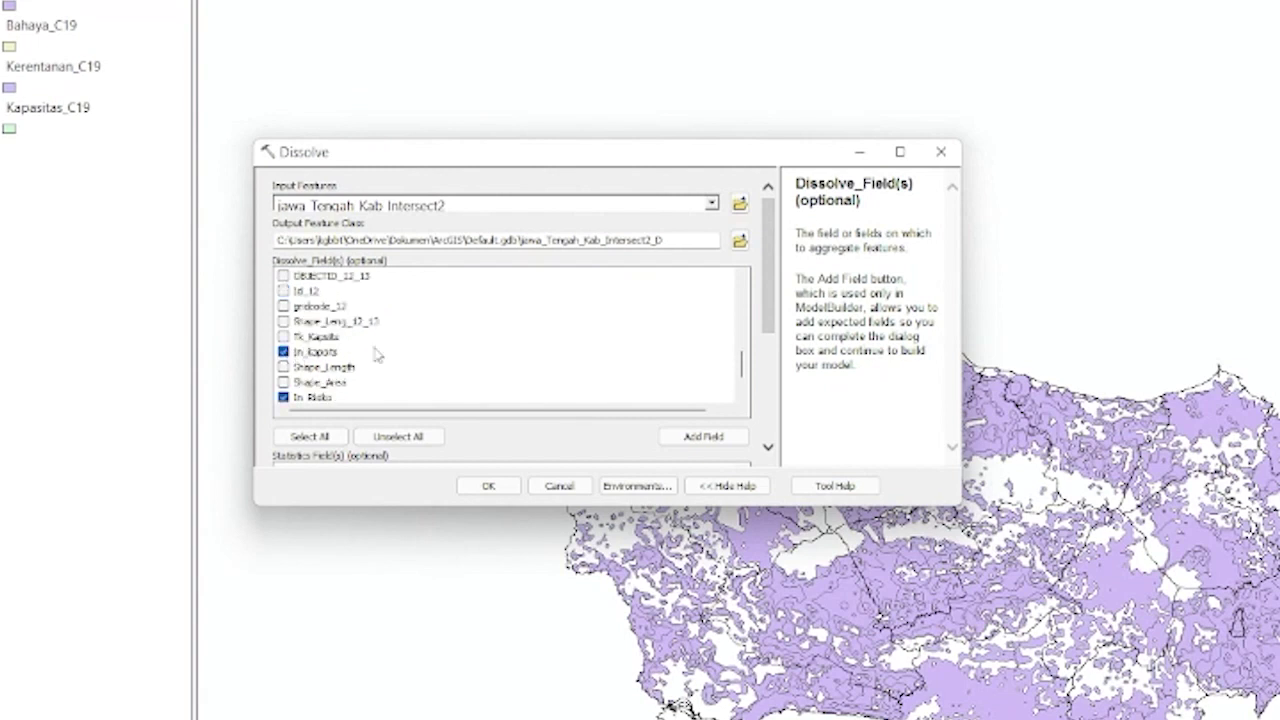
scroll(378, 352, down, 1)
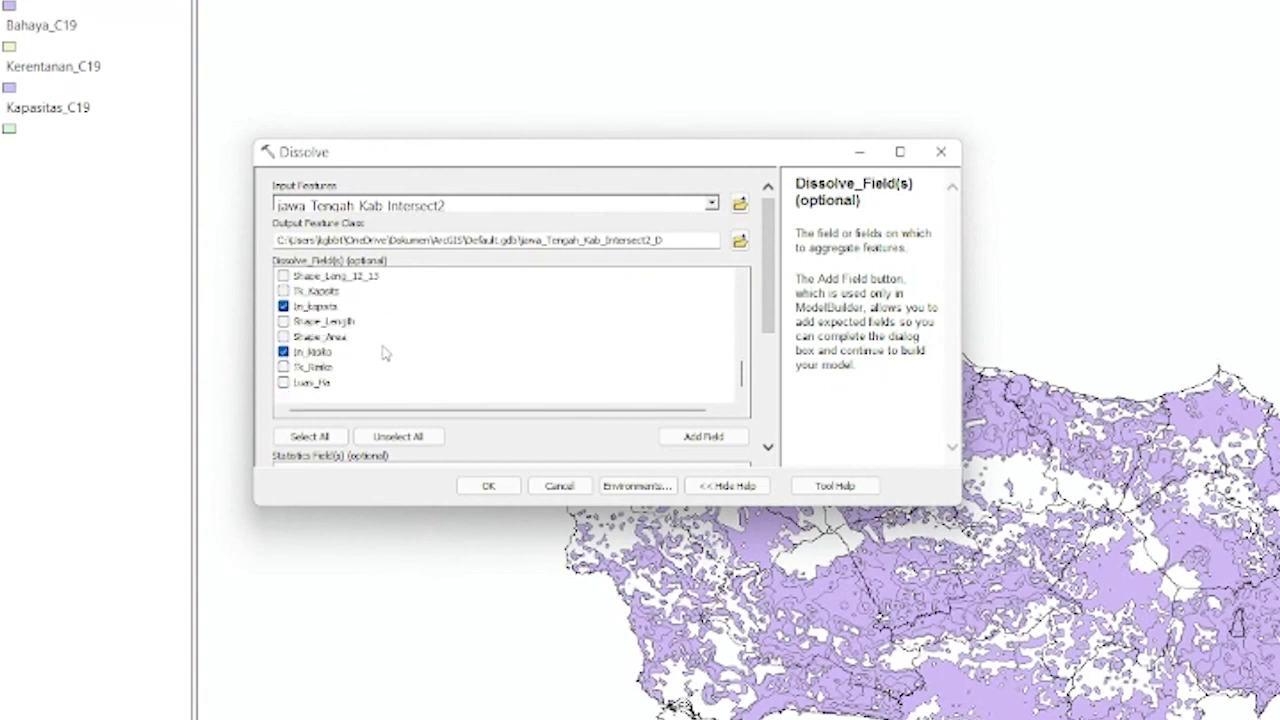
click(284, 367)
click(284, 382)
Review the chosen dissolve fields and run the Dissolve tool.
scroll(452, 343, up, 4)
scroll(452, 343, down, 1)
scroll(452, 343, up, 3)
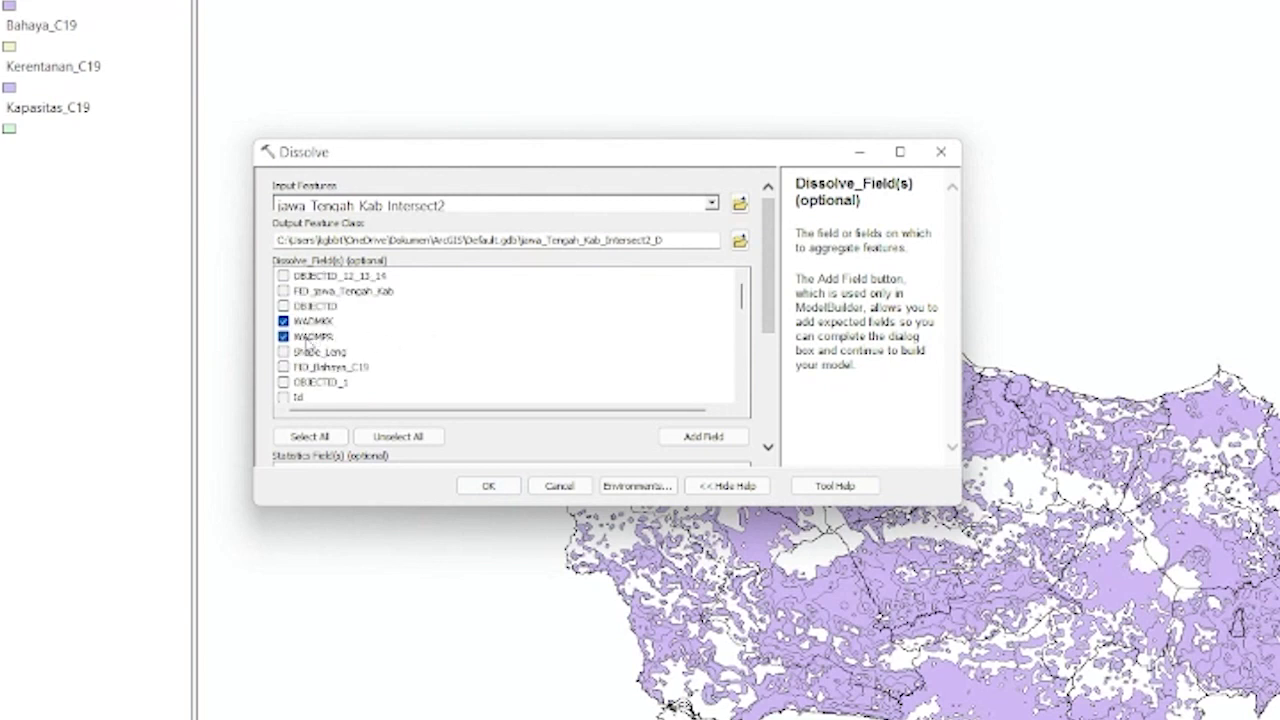
scroll(310, 346, down, 3)
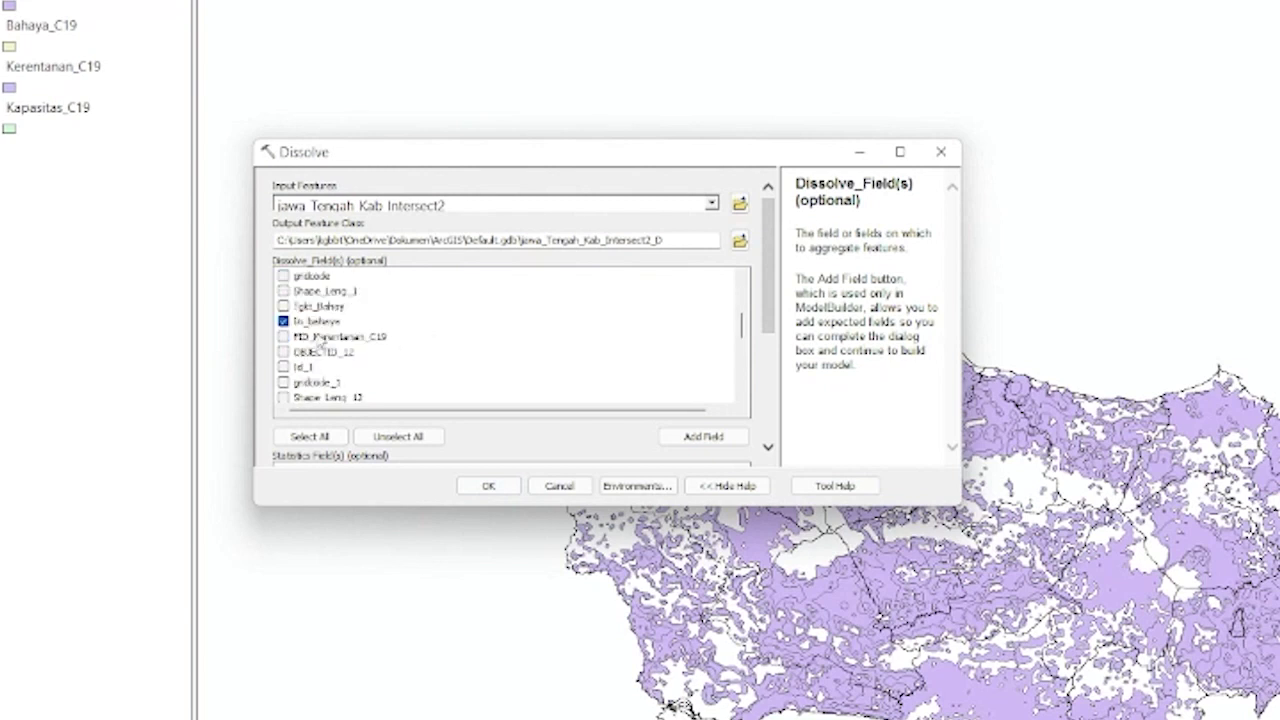
scroll(318, 340, down, 1)
scroll(320, 340, down, 3)
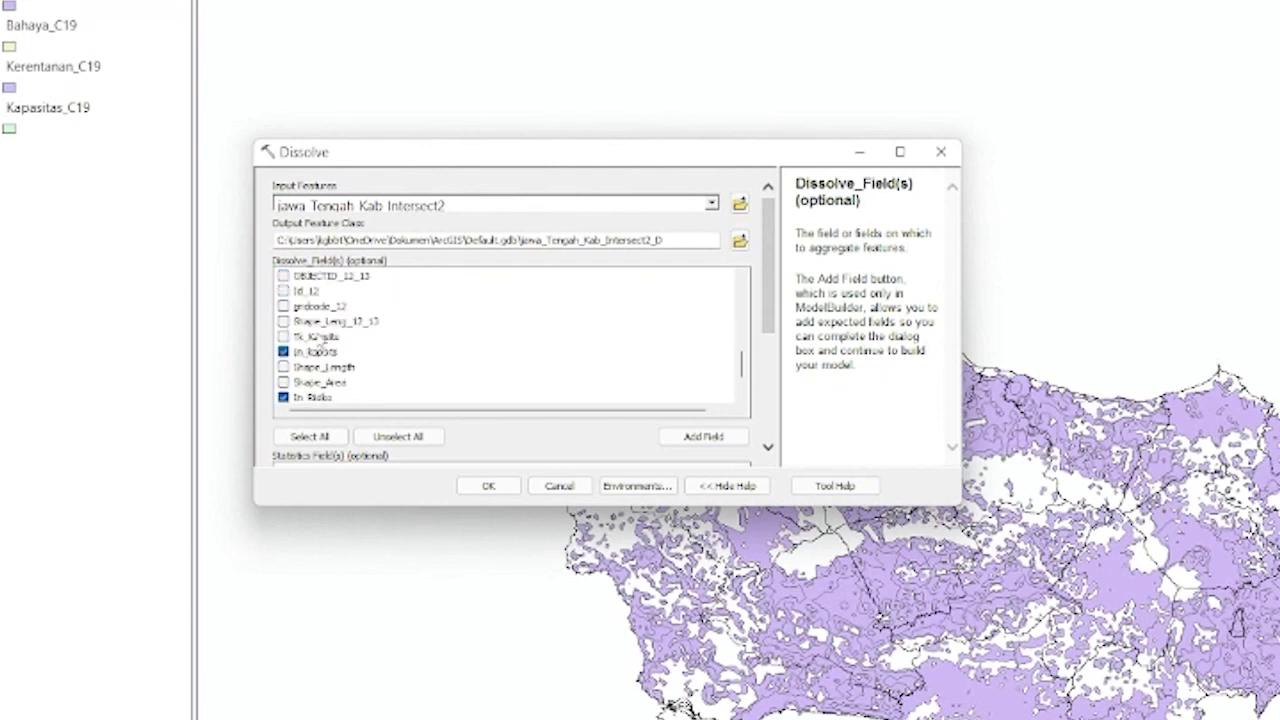
scroll(355, 343, down, 1)
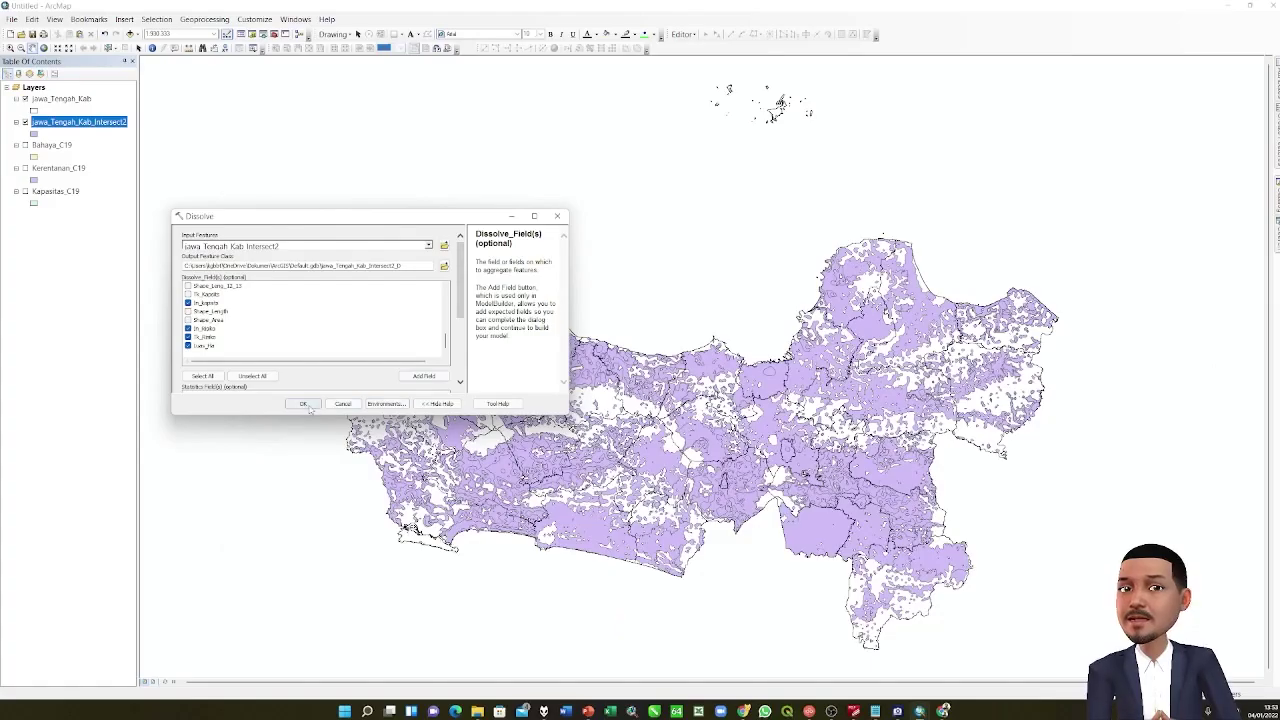
click(488, 485)
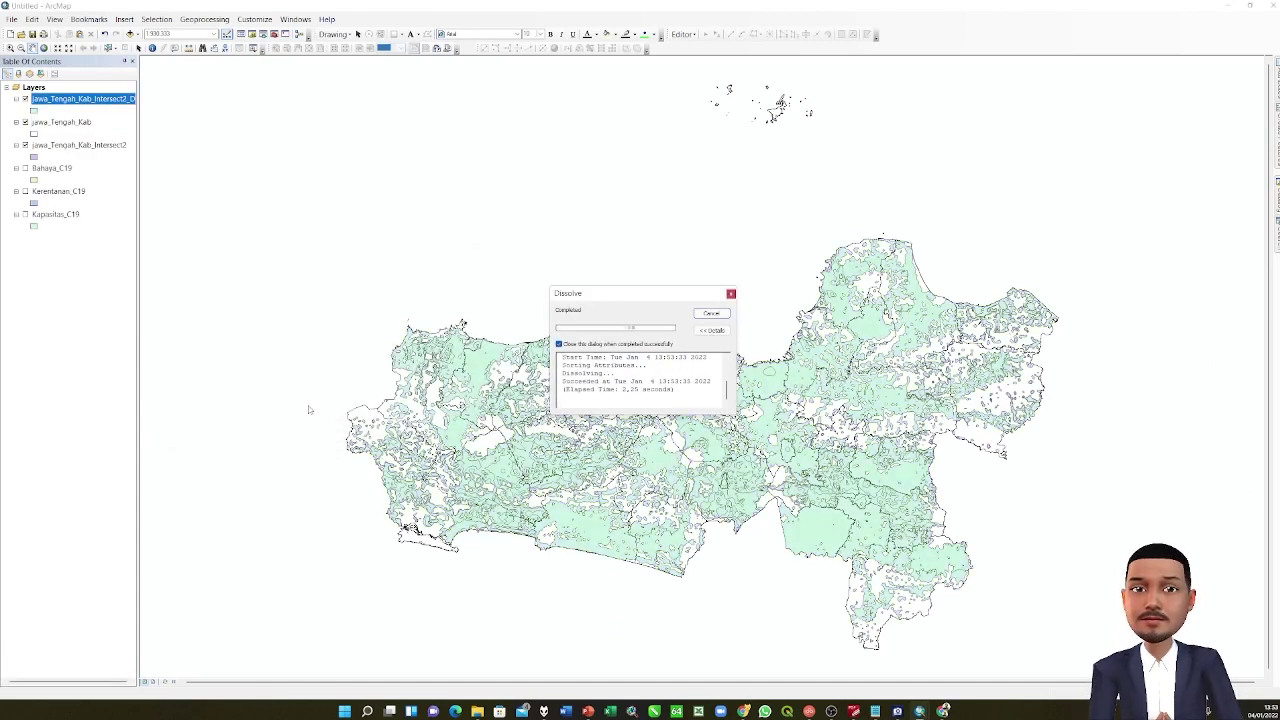
Examine the records and fields in the attribute table of jawa_Tengah_Kab_Intersect2_D, and close the table.
right_click(108, 103)
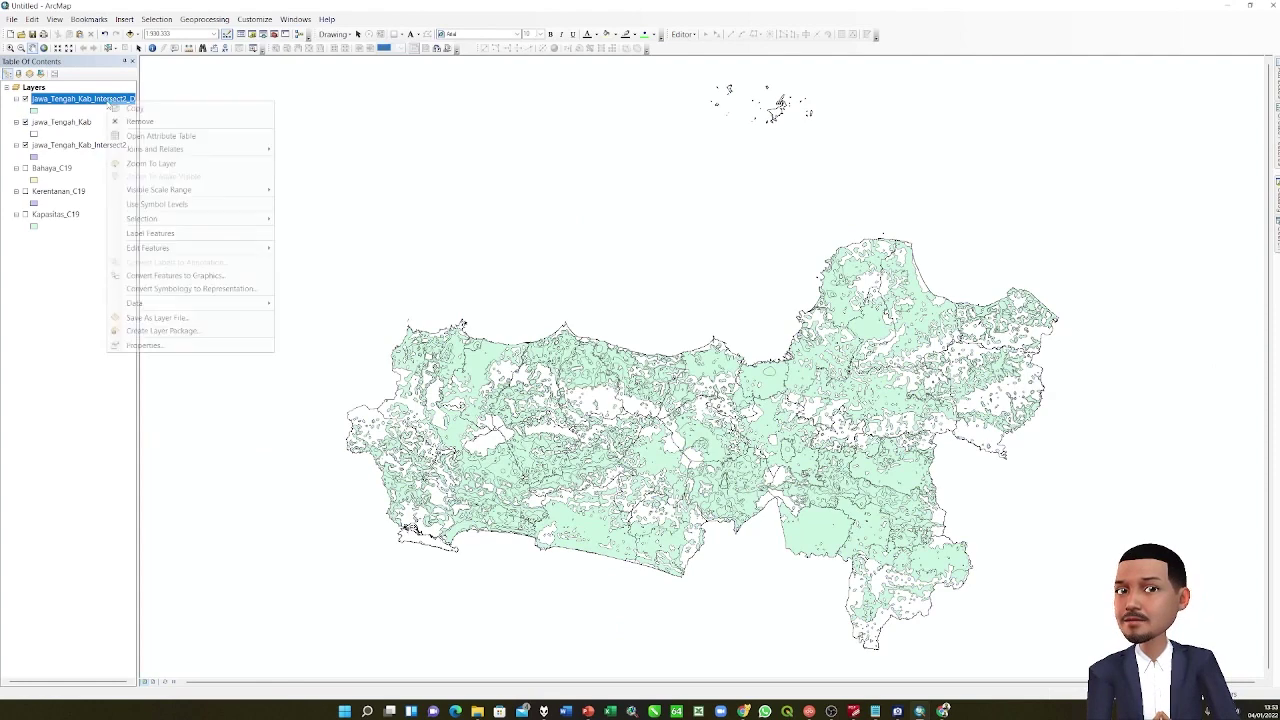
click(157, 138)
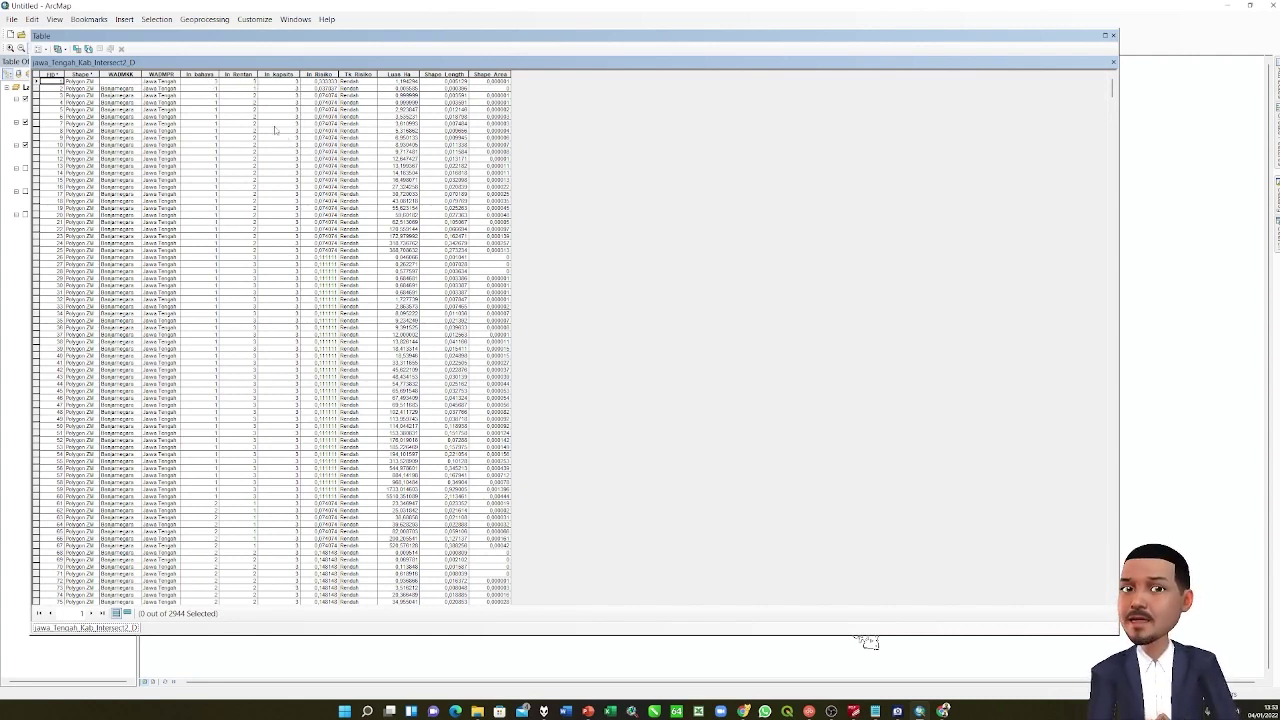
click(1113, 62)
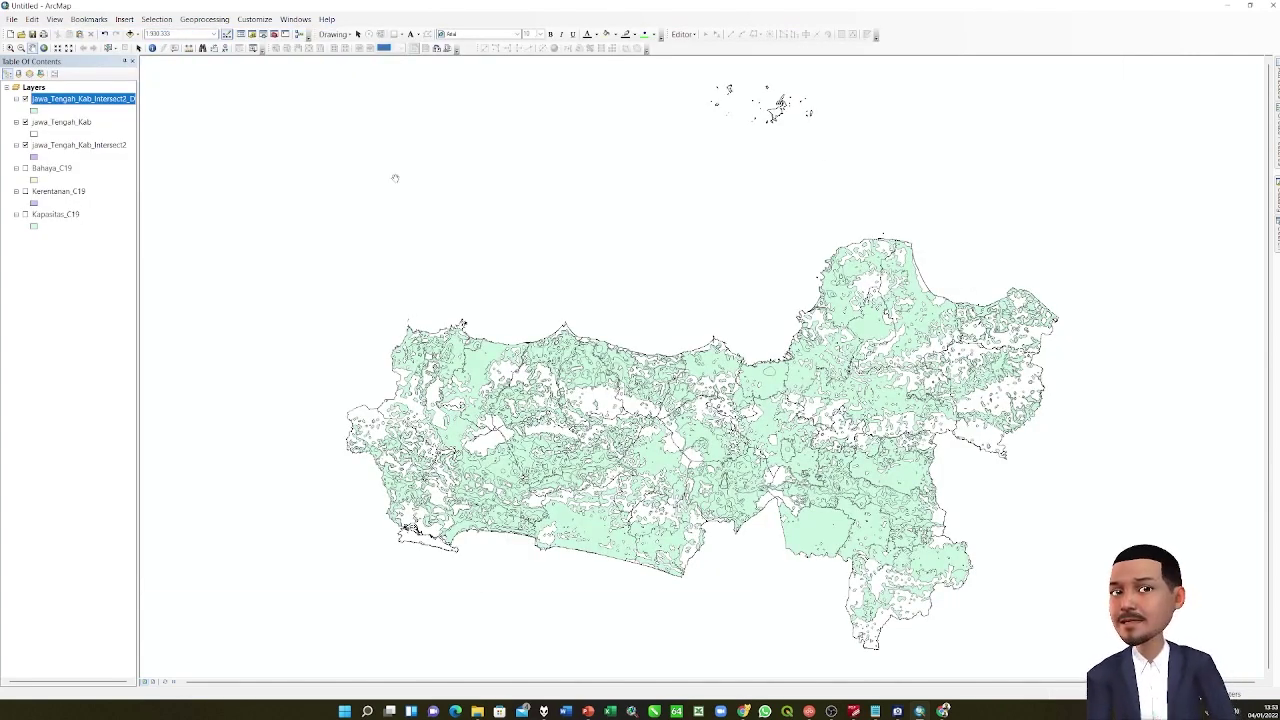
Export all features of jawa_Tengah_Kab_Intersect2_D to the shapefile Jateng_Risiko_C-19.shp, overwriting the existing file, and add it to the map.
right_click(111, 104)
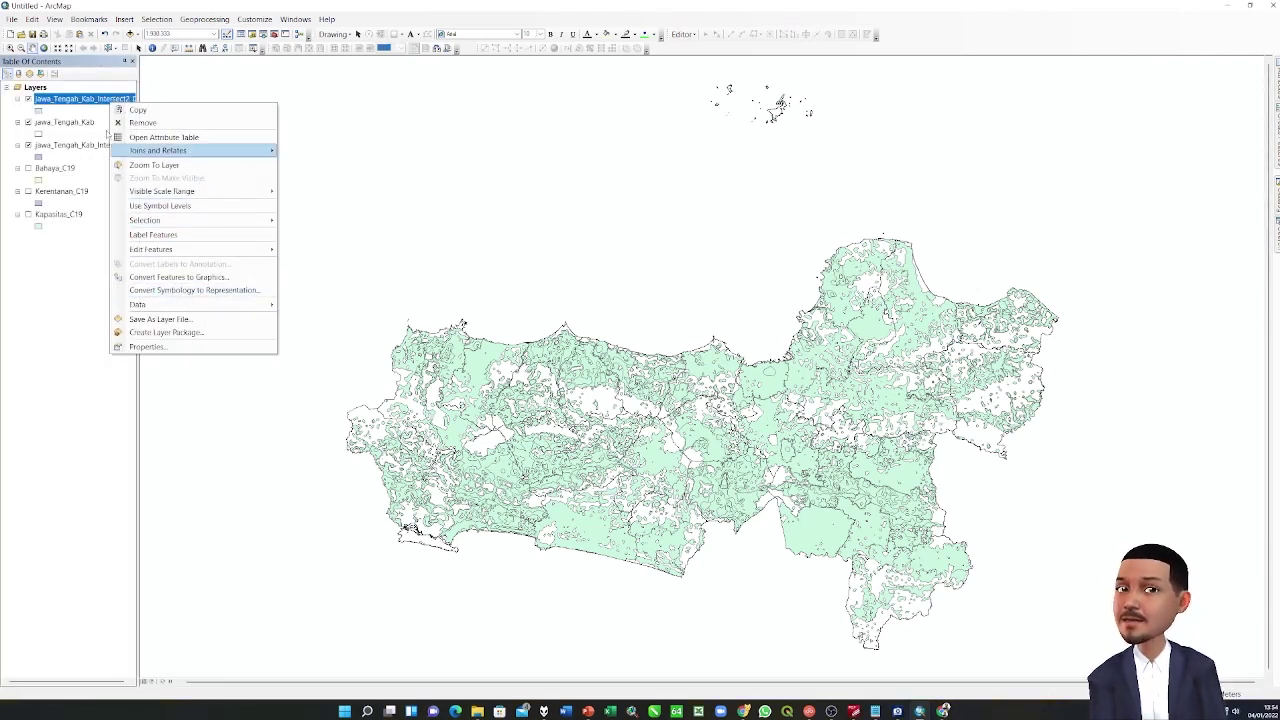
right_click(67, 98)
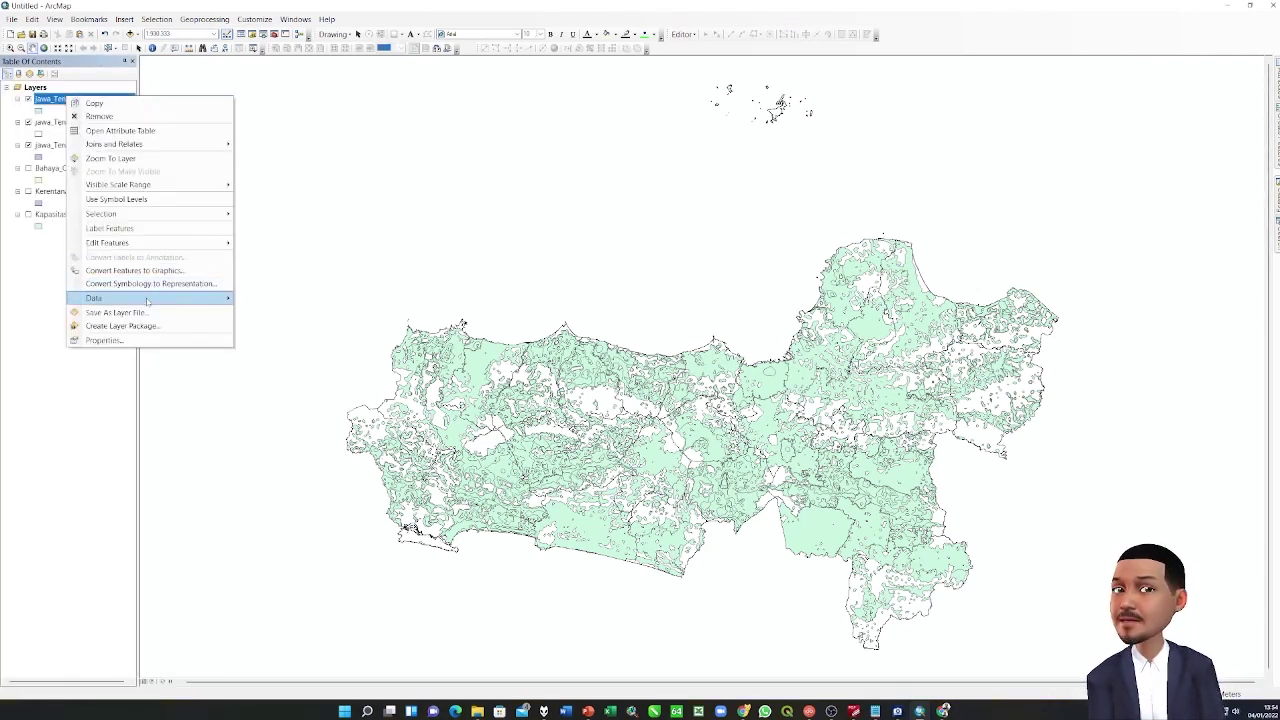
mouse_move(145, 305)
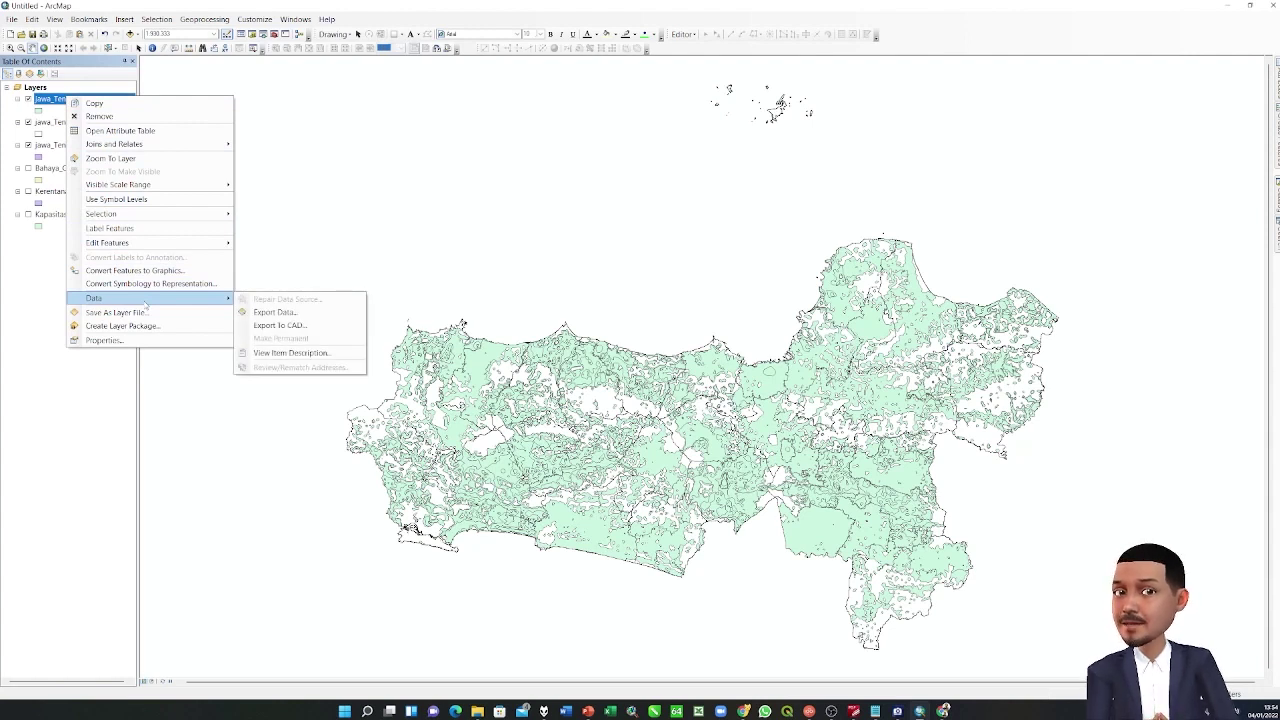
click(290, 312)
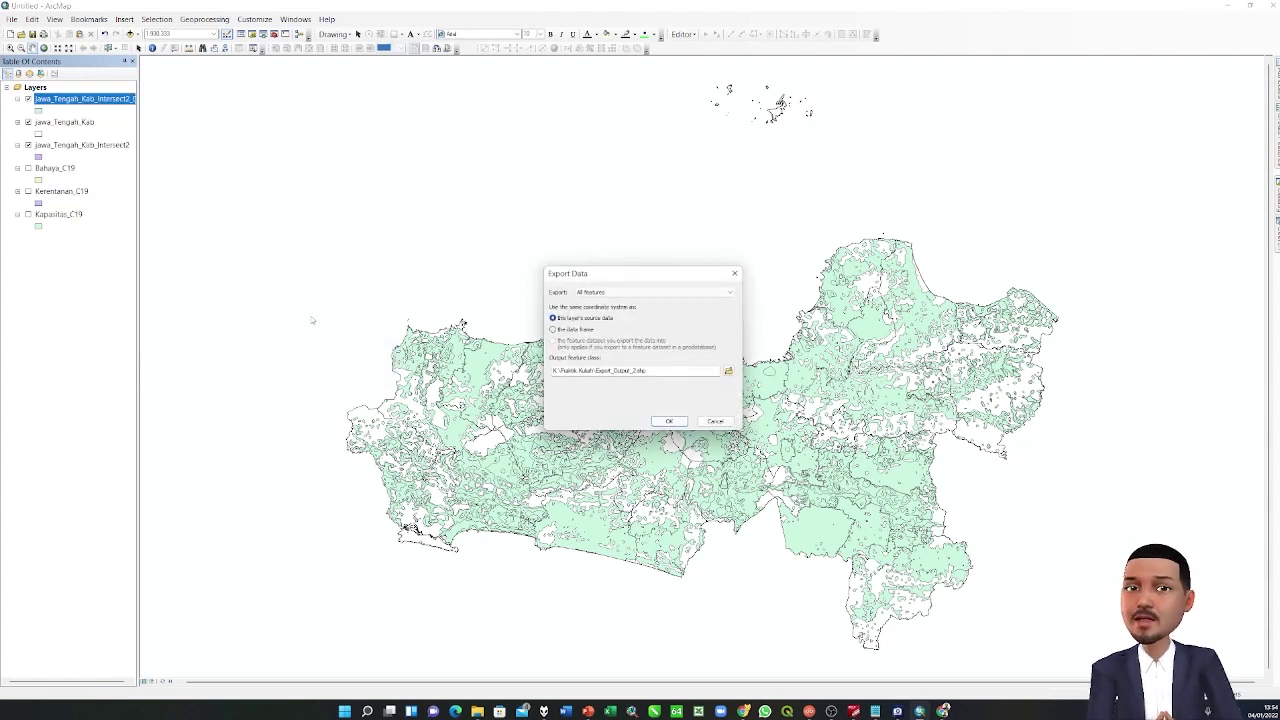
click(728, 371)
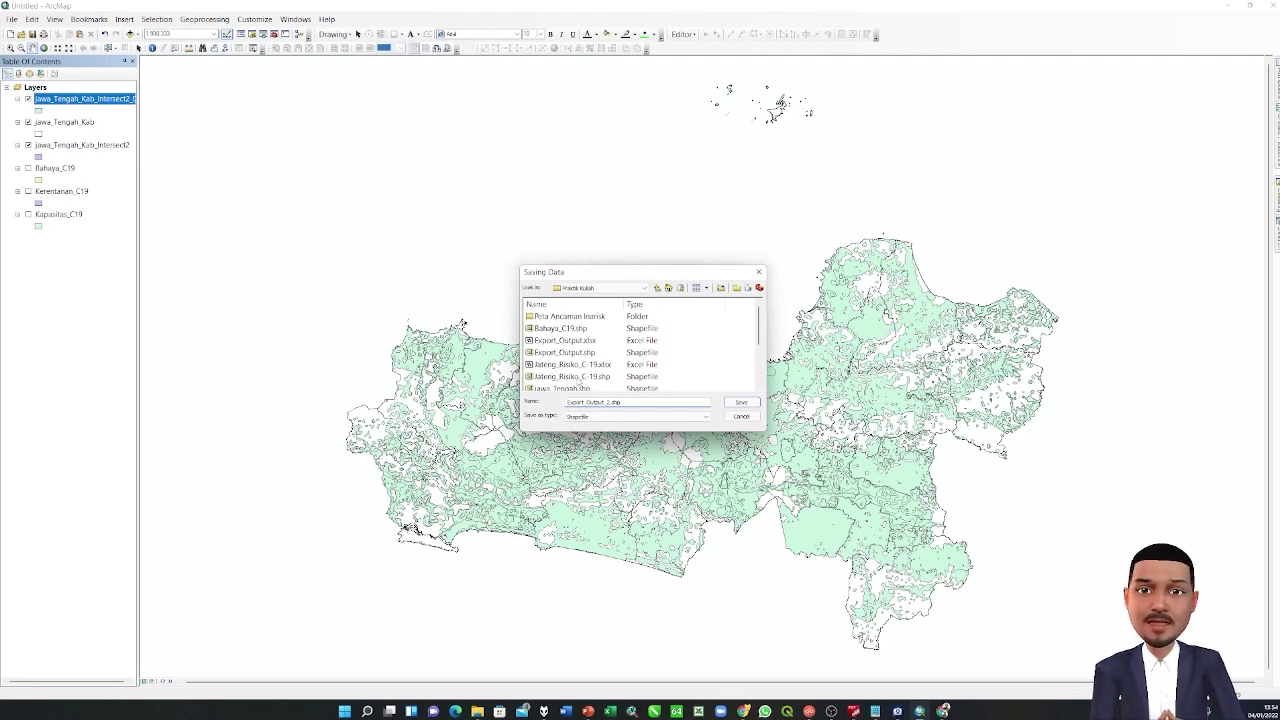
click(578, 377)
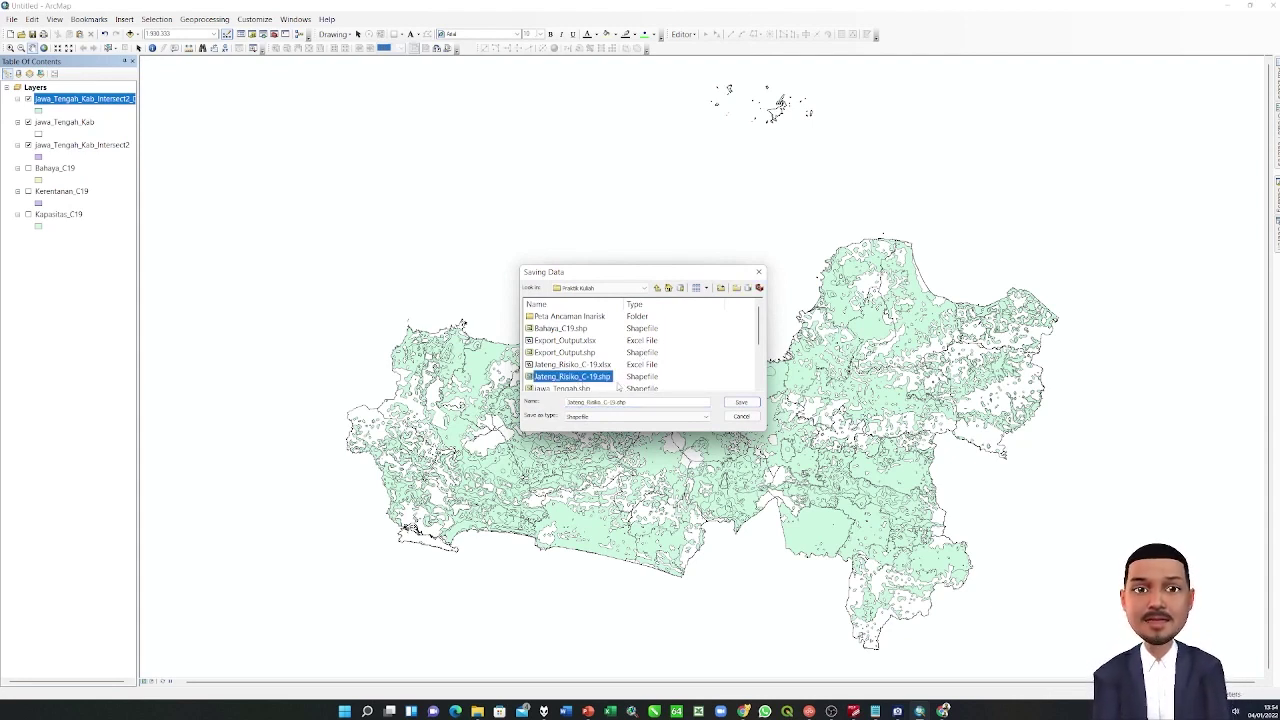
click(736, 405)
click(689, 401)
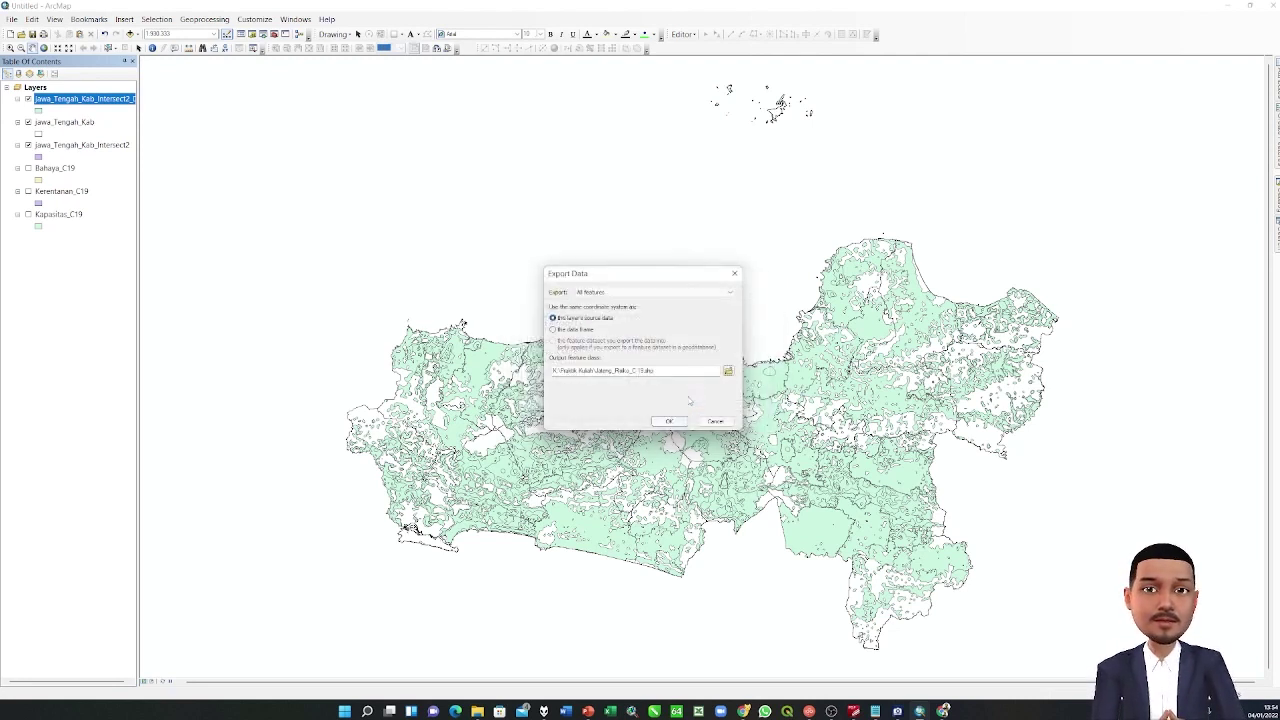
click(672, 421)
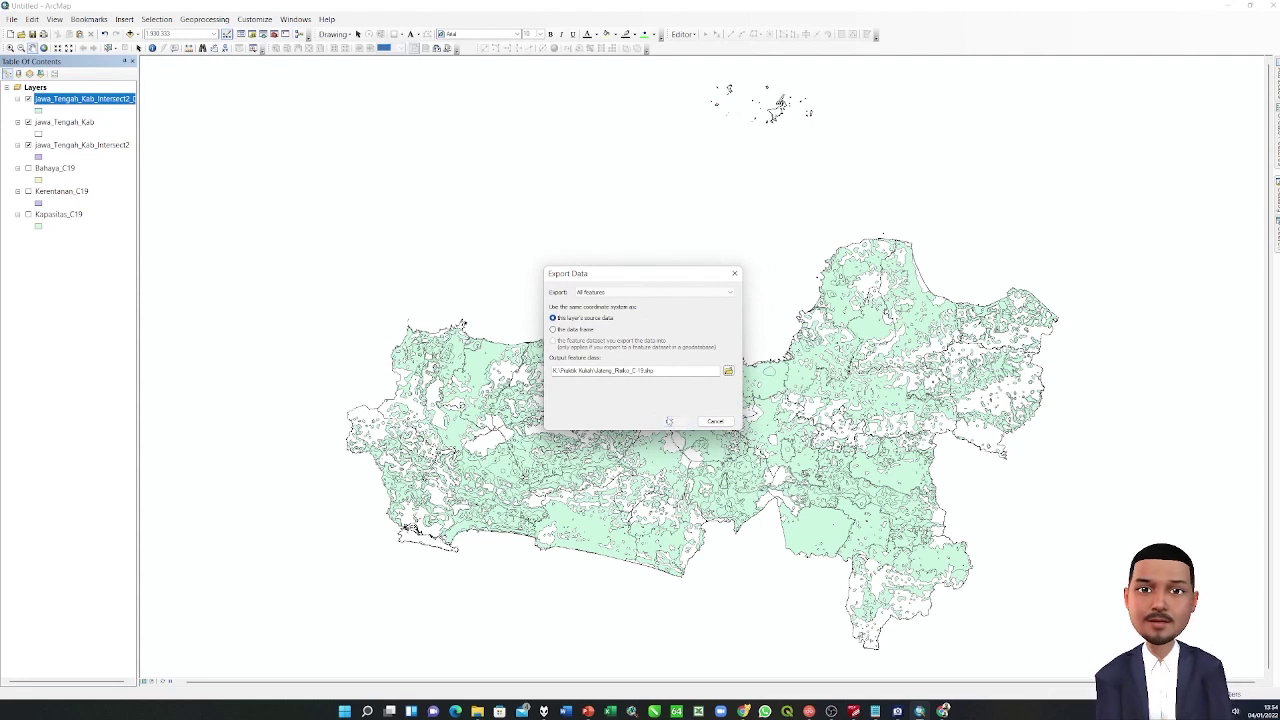
click(678, 395)
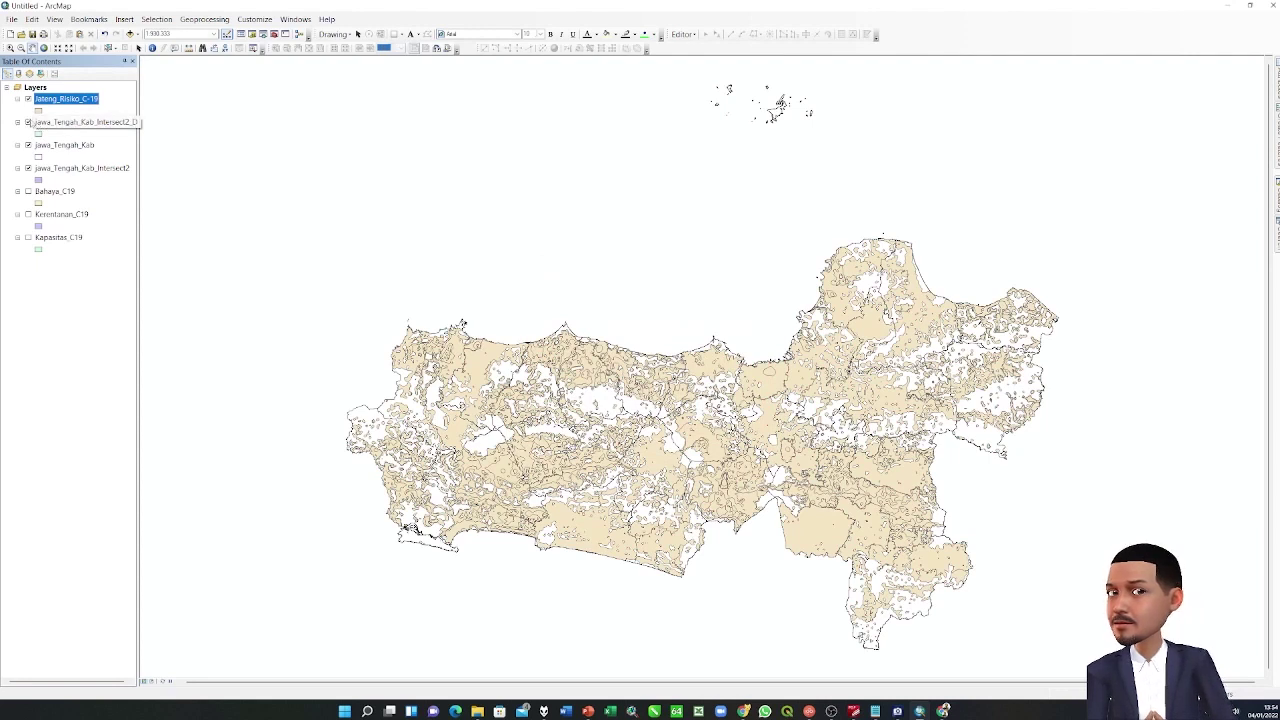
Hide the jawa_Tengah_Kab_Intersect2_D and jawa_Tengah_Kab_Intersect2 layers and move jawa_Tengah_Kab above Jateng_Risiko_C-19 in the layer order.
ctrl+click(63, 146)
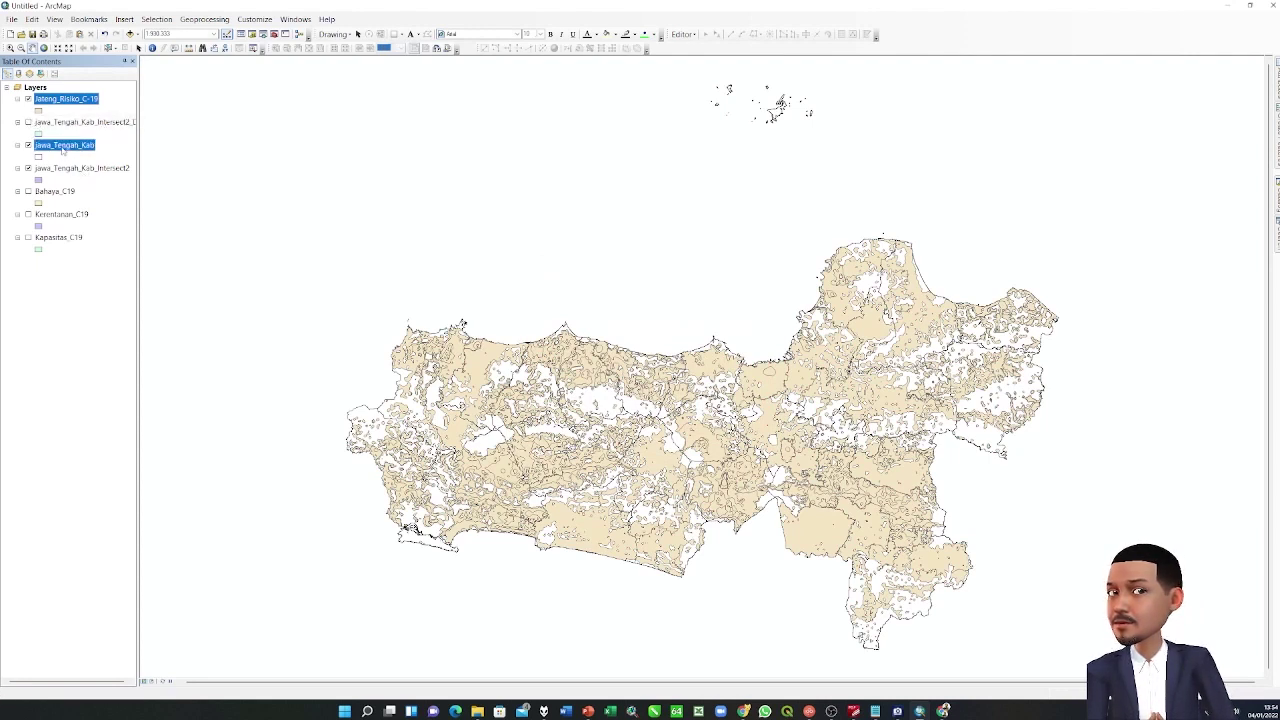
drag(63, 150, 56, 98)
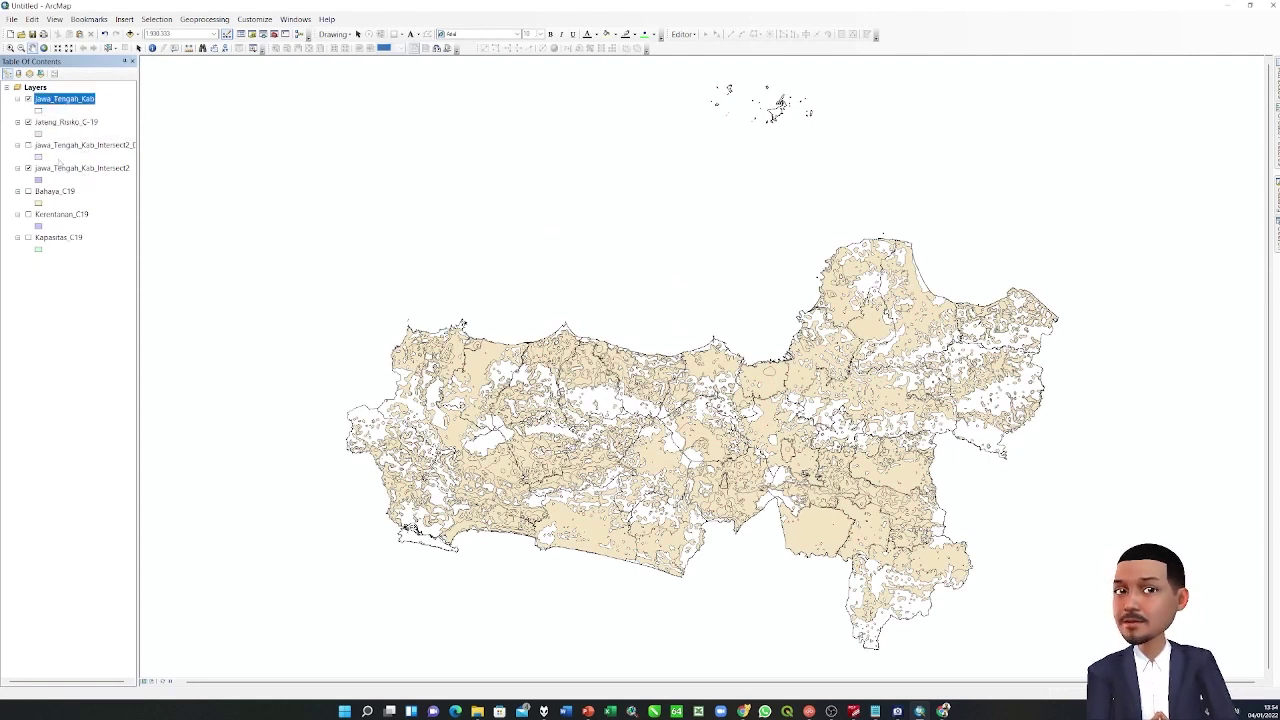
click(28, 168)
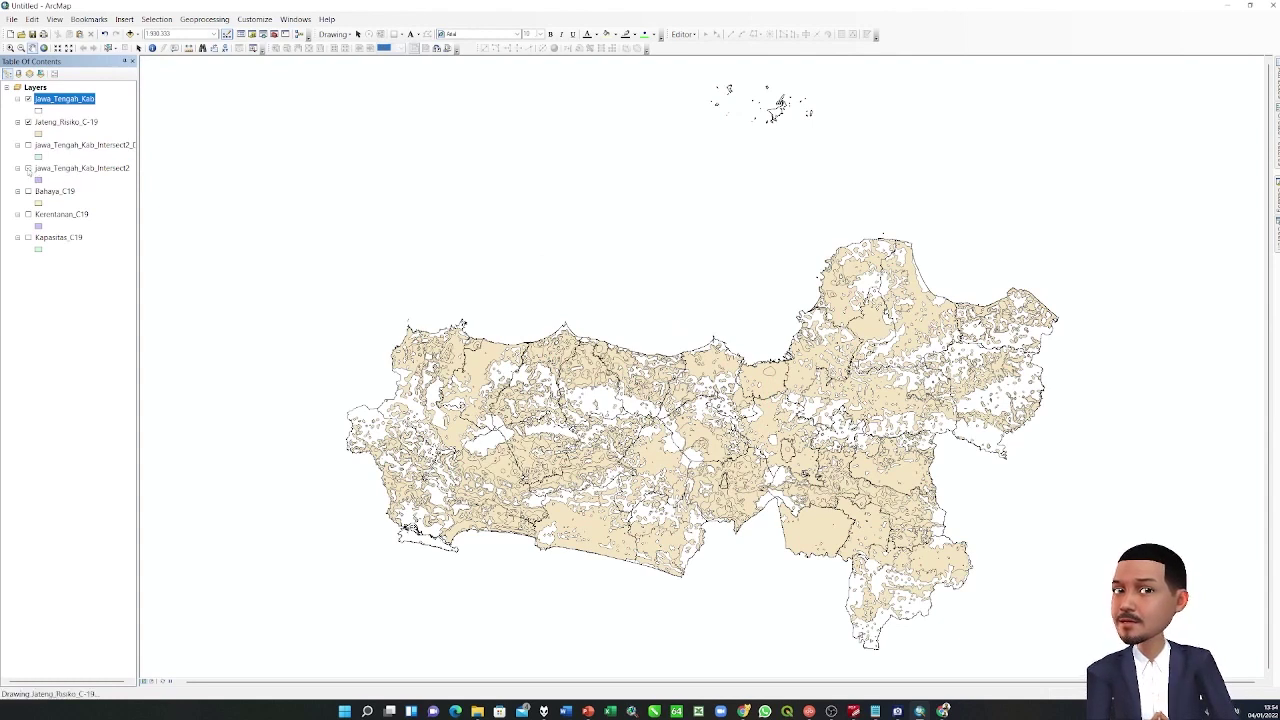
Symbolize the Jateng_Risiko_C-19 layer by unique values of the Tk_Risiko field and add all its values.
click(70, 123)
right_click(71, 125)
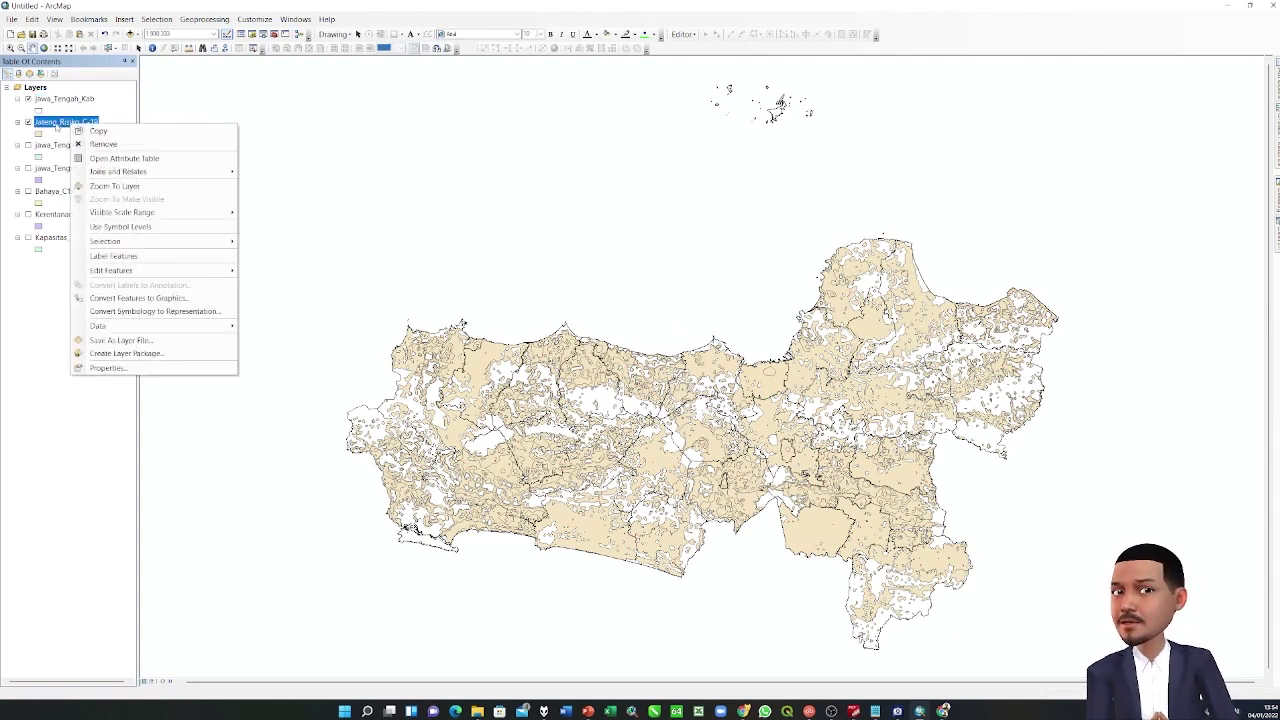
click(57, 127)
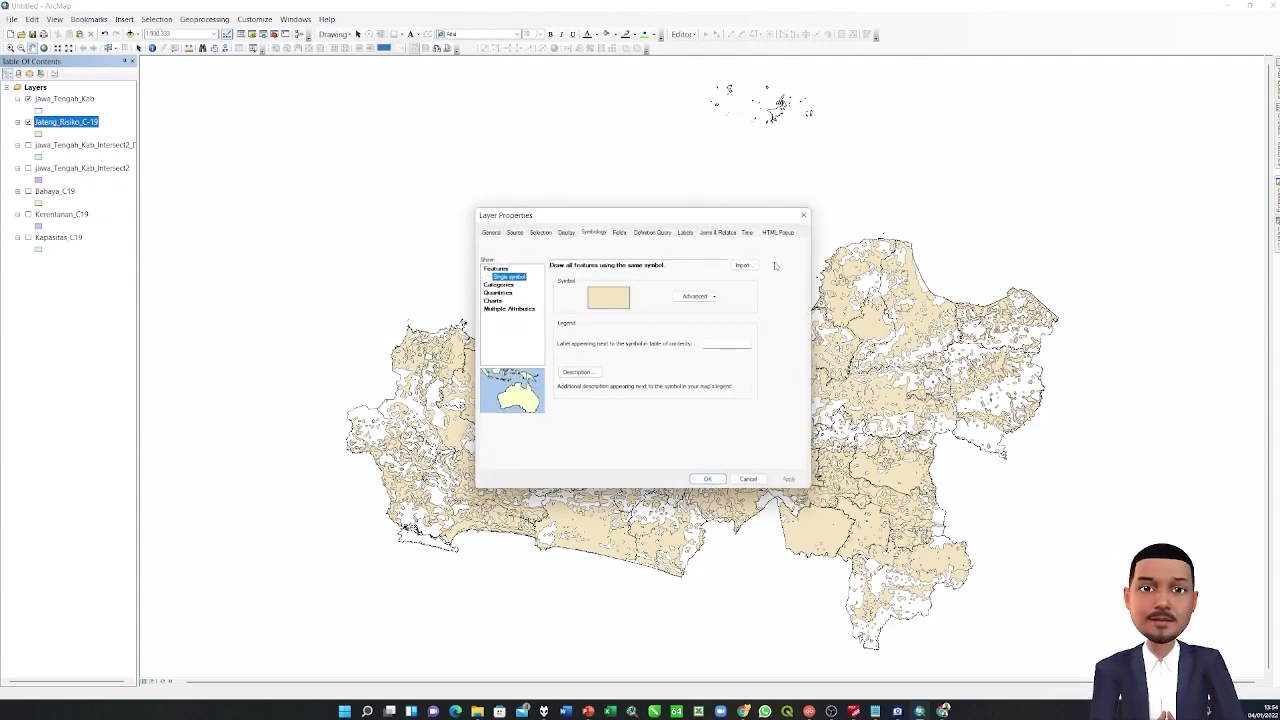
click(505, 284)
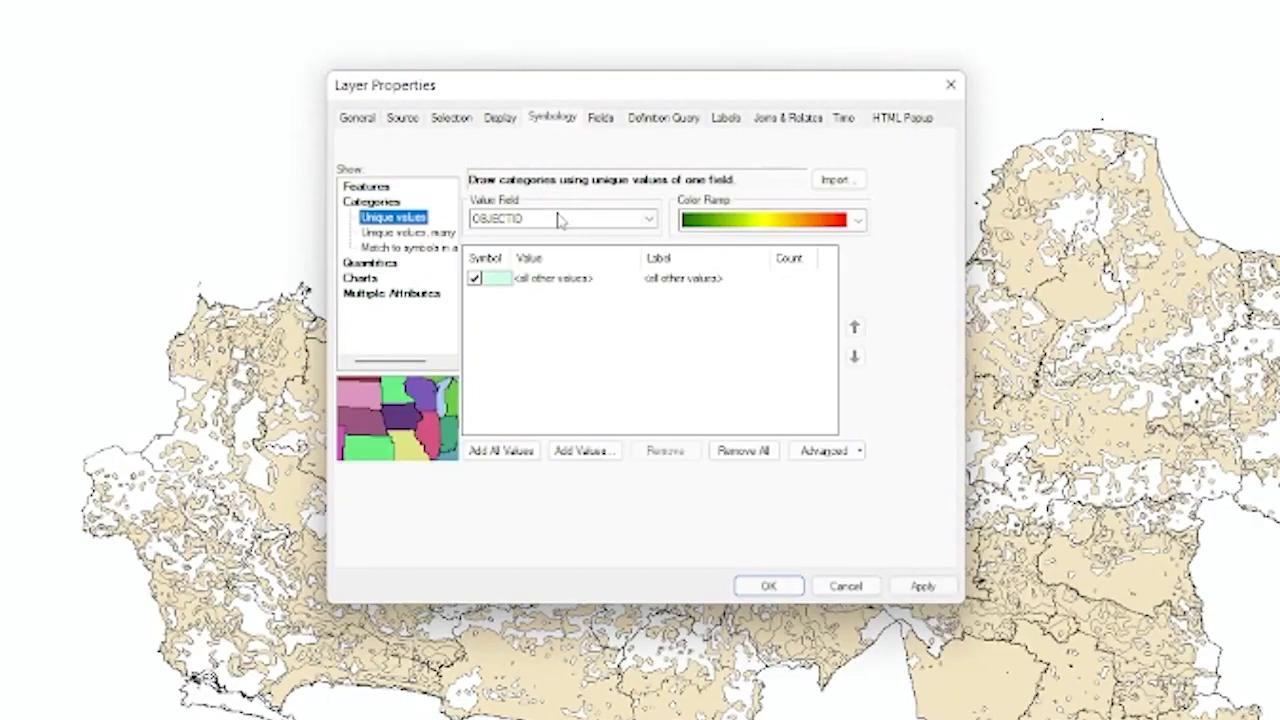
click(630, 220)
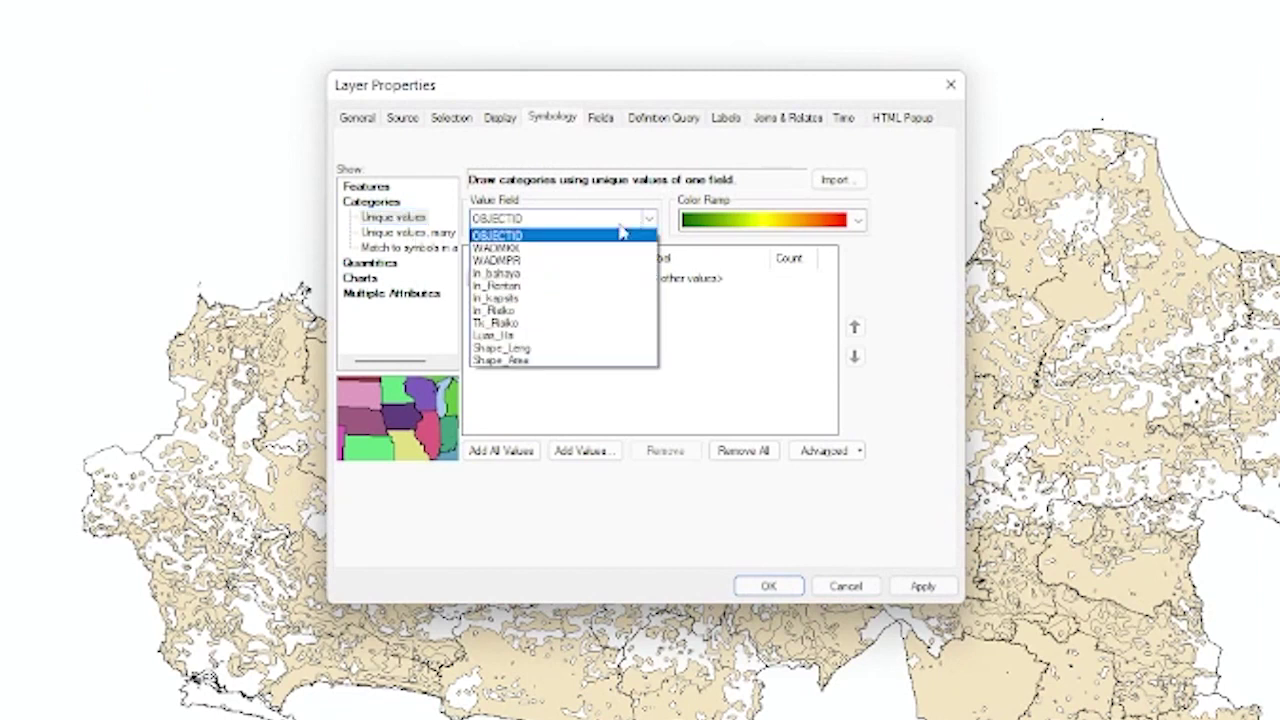
click(515, 323)
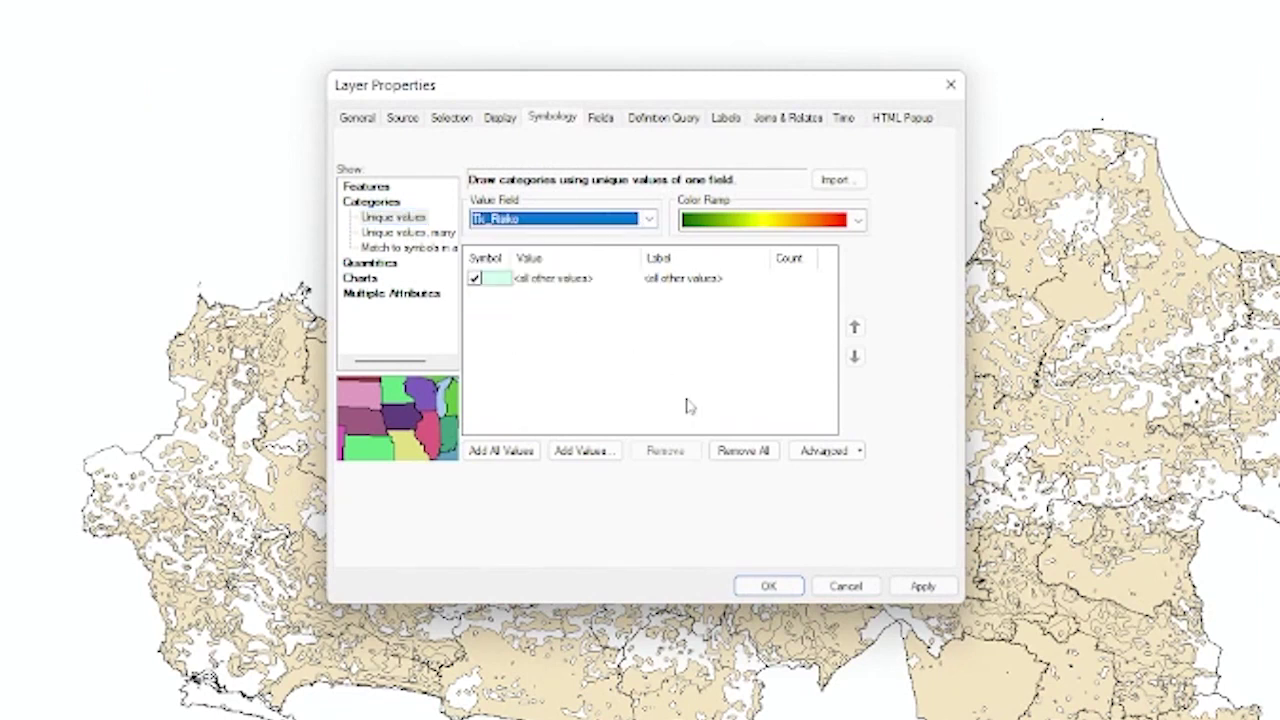
click(524, 453)
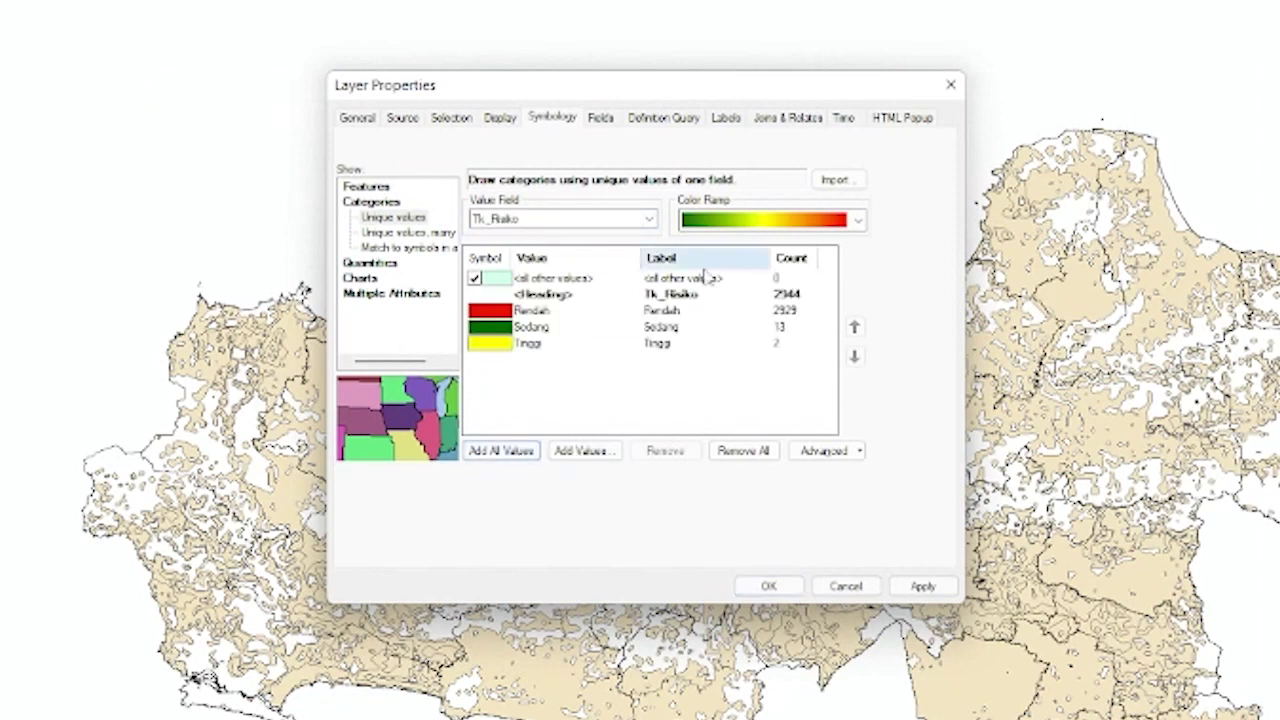
Assign the green-yellow-red color ramp to the risk classes Rendah, Sedang and Tinggi and apply the symbology to the layer.
click(820, 228)
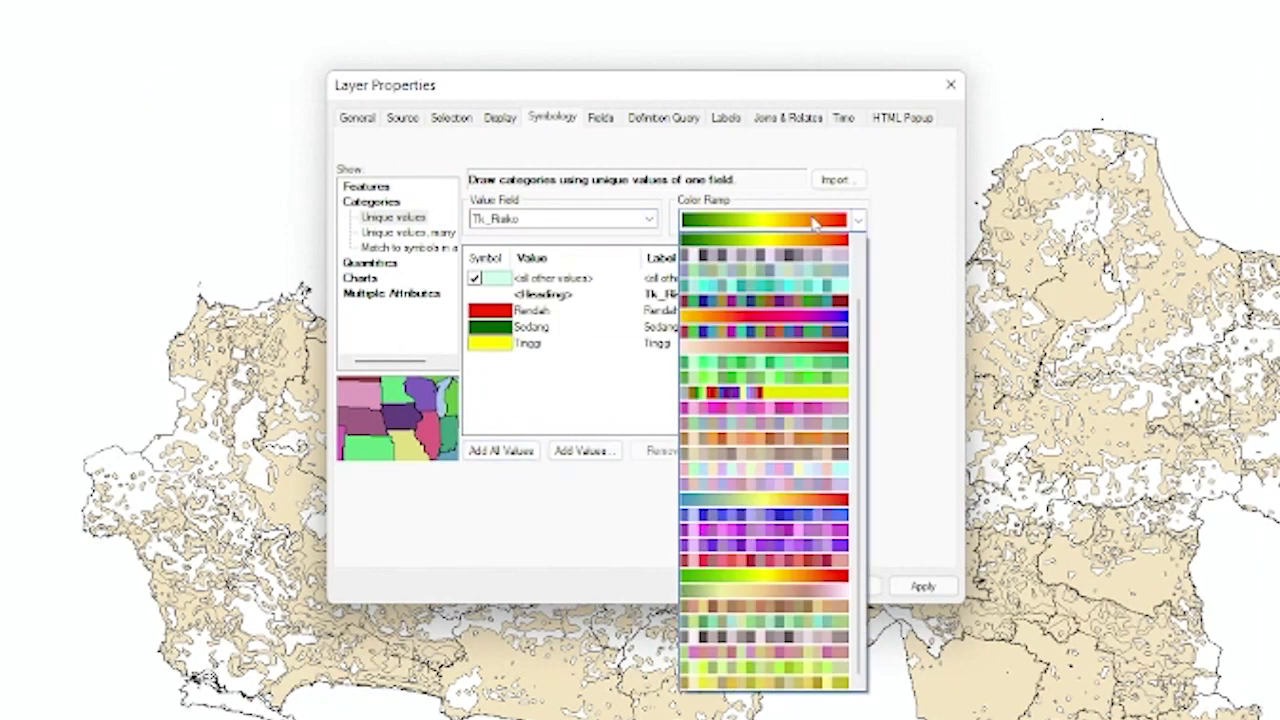
click(766, 250)
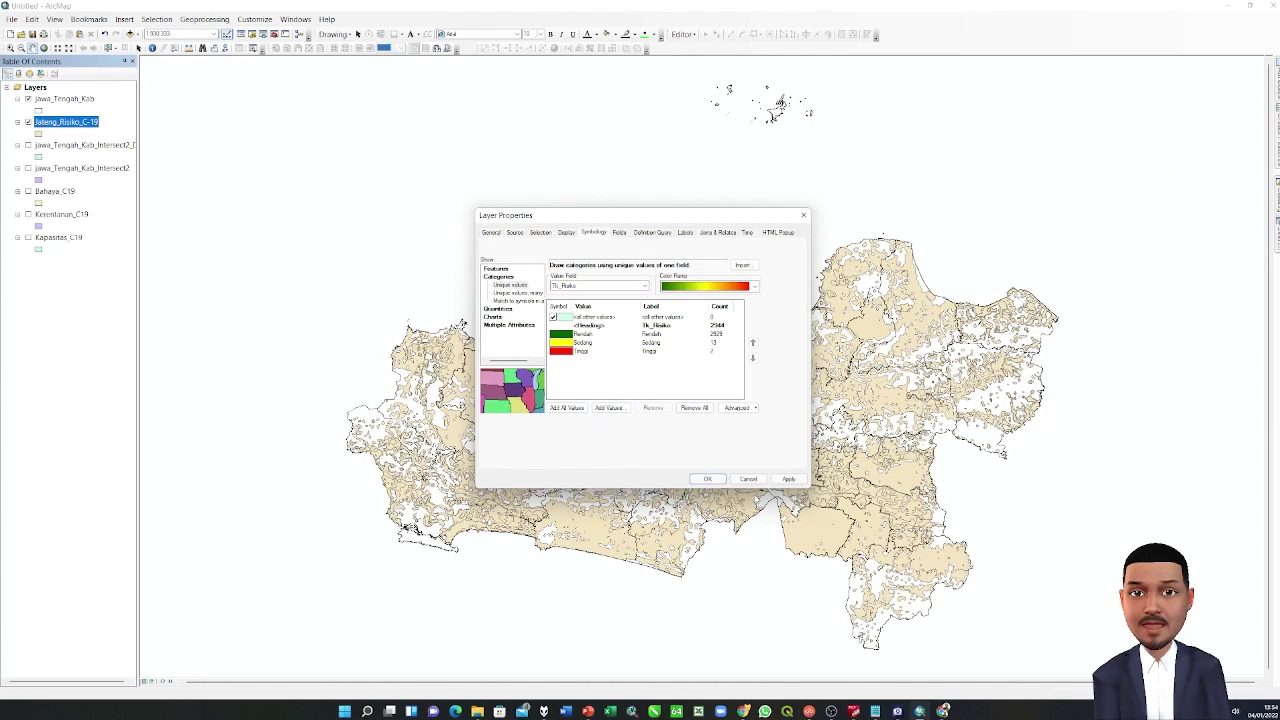
click(922, 586)
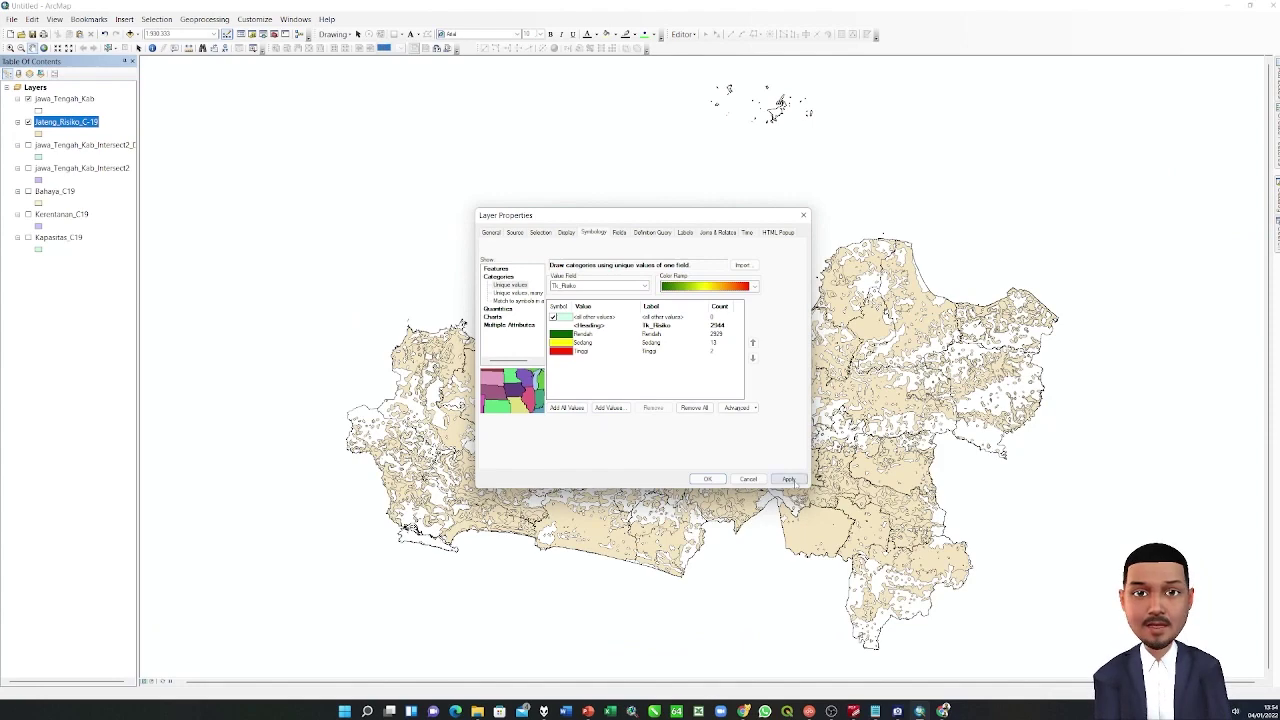
click(710, 480)
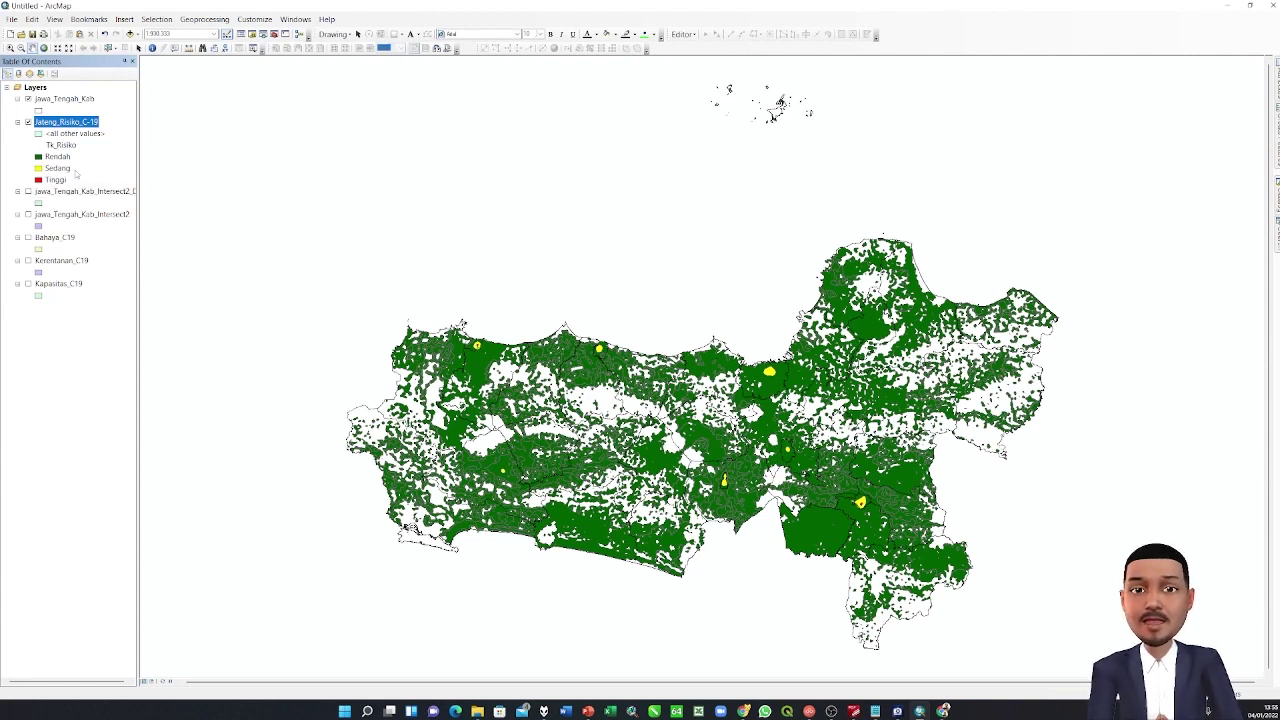
Switch to File Explorer and open Jateng_Risiko_C-19.dbf from the Praktik Kuliah folder in Excel.
click(477, 711)
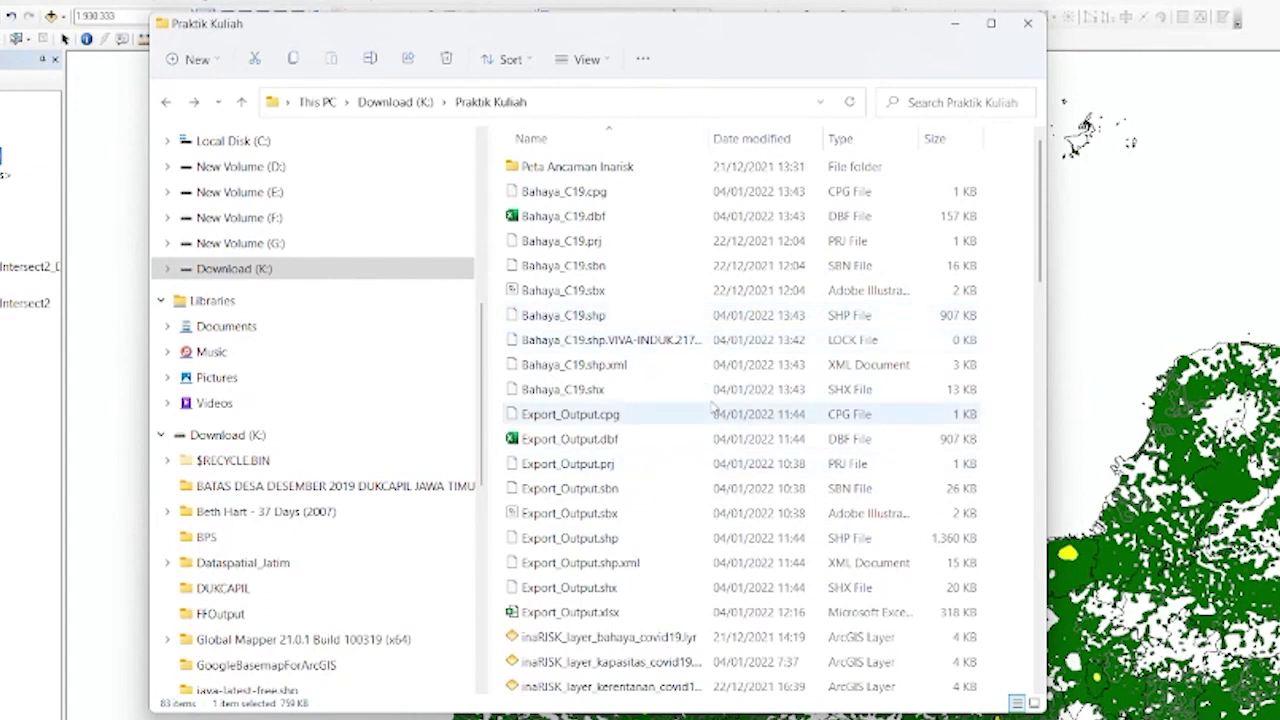
scroll(662, 389, down, 3)
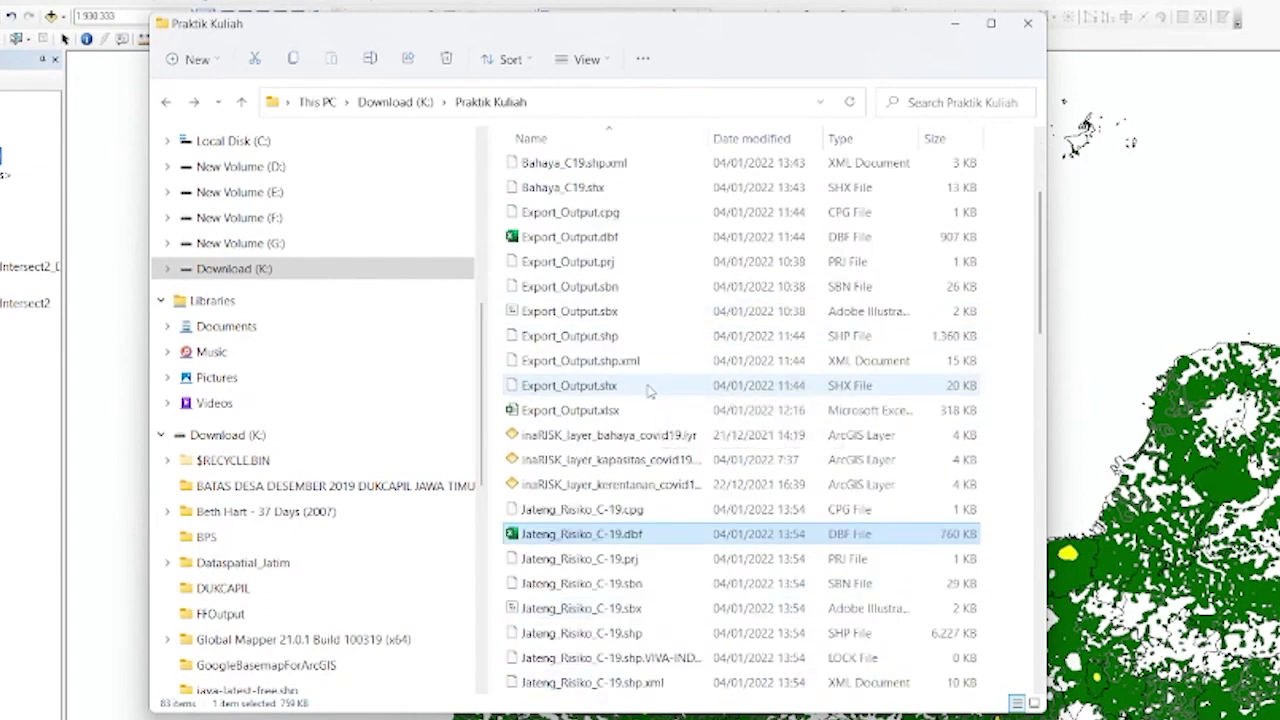
double_click(583, 535)
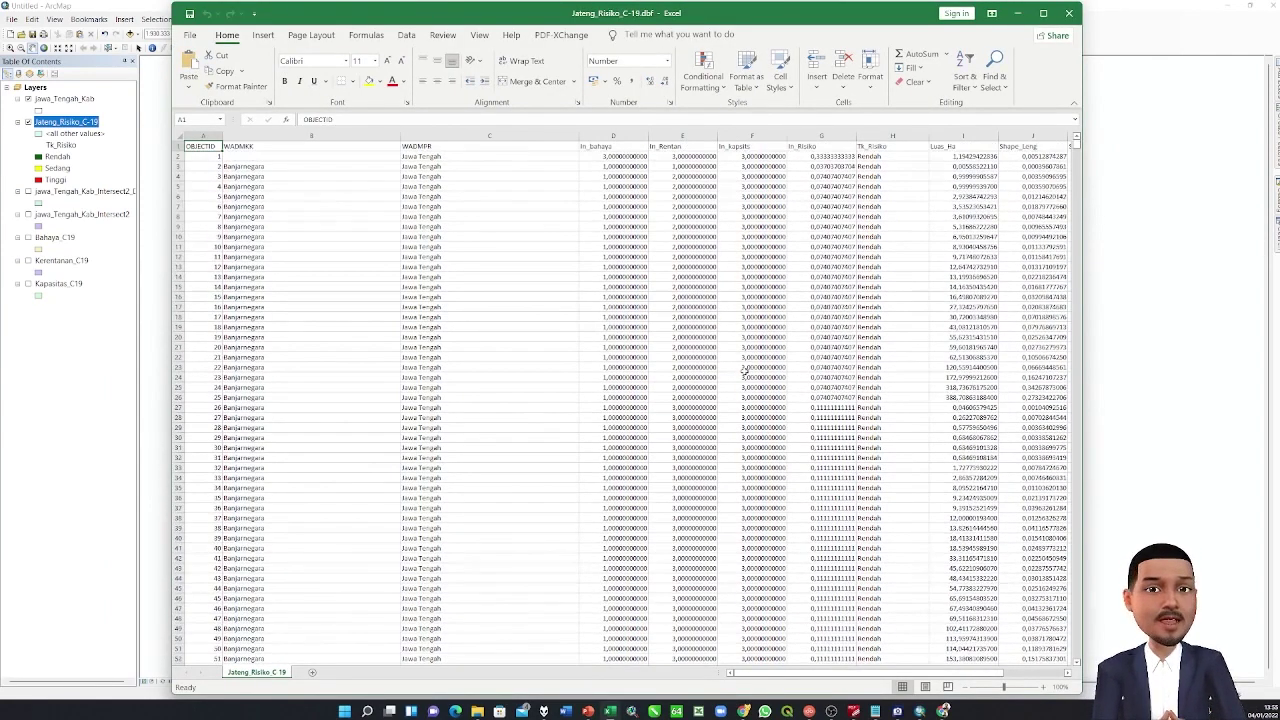
drag(770, 673, 684, 660)
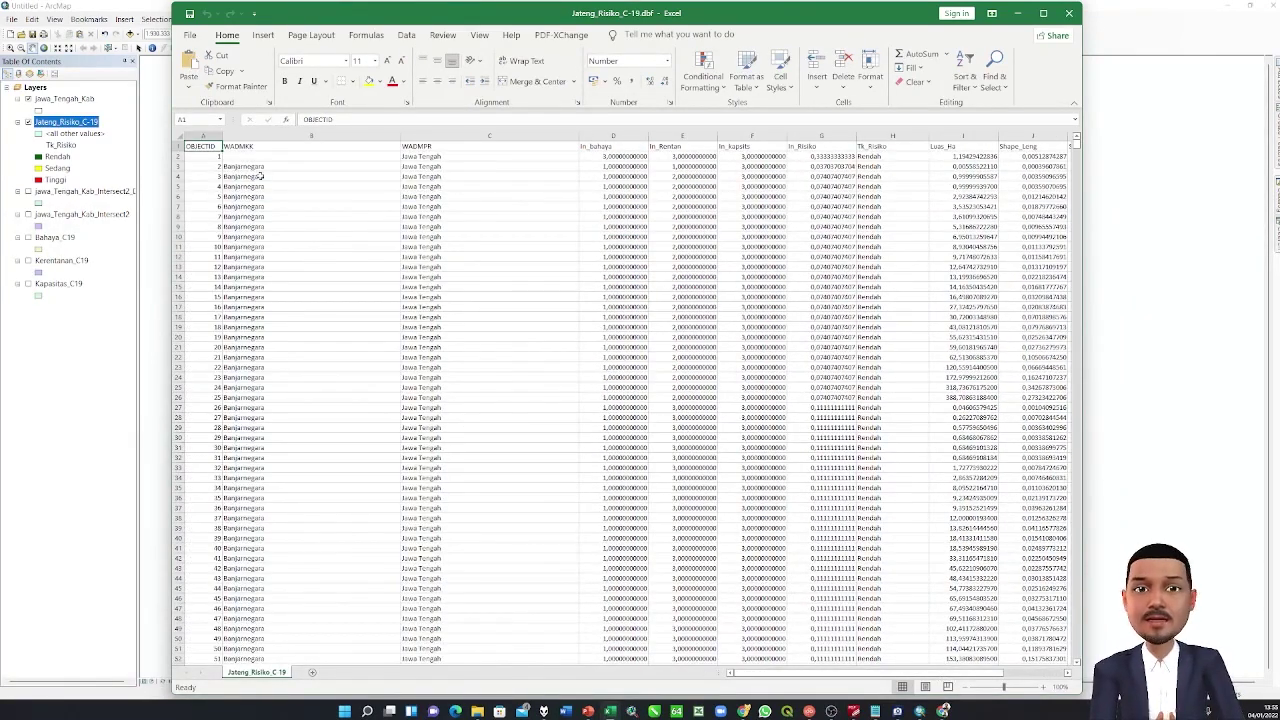
Save the table as the Excel workbook Jateng_Risiko_C-19.xlsx in the Praktik Kuliah folder, replacing the existing file.
click(190, 35)
click(230, 188)
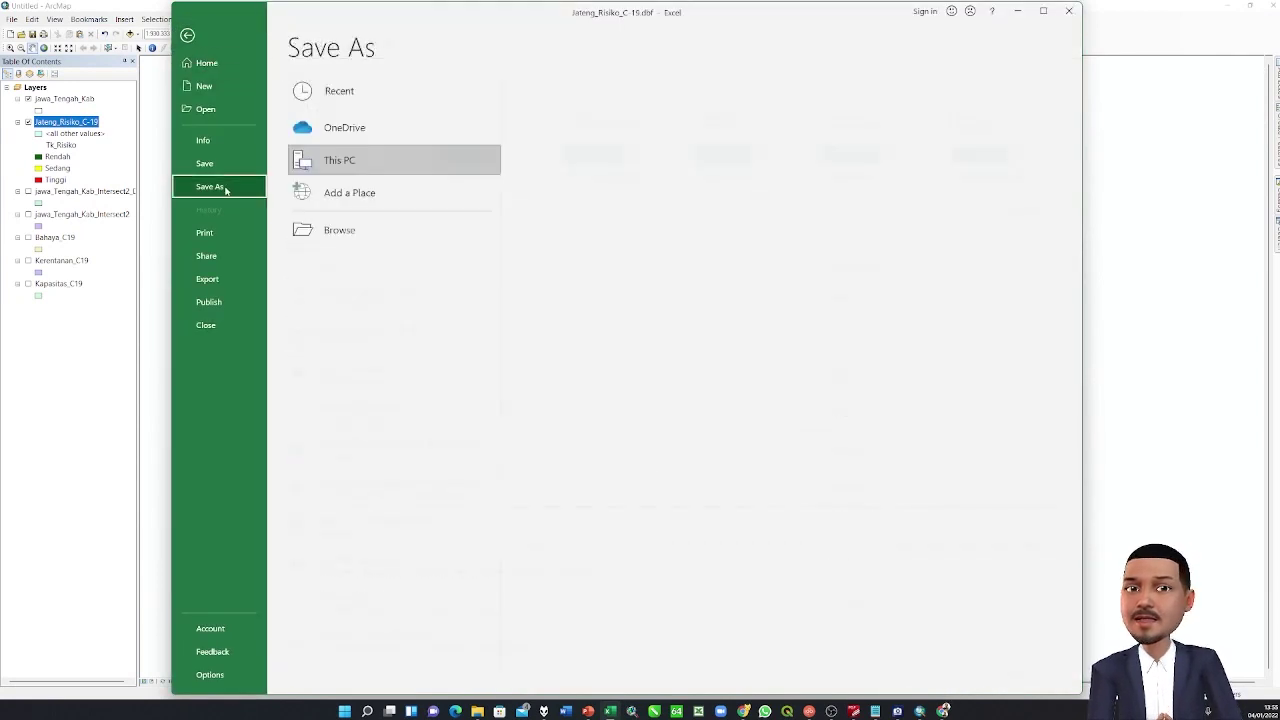
click(316, 224)
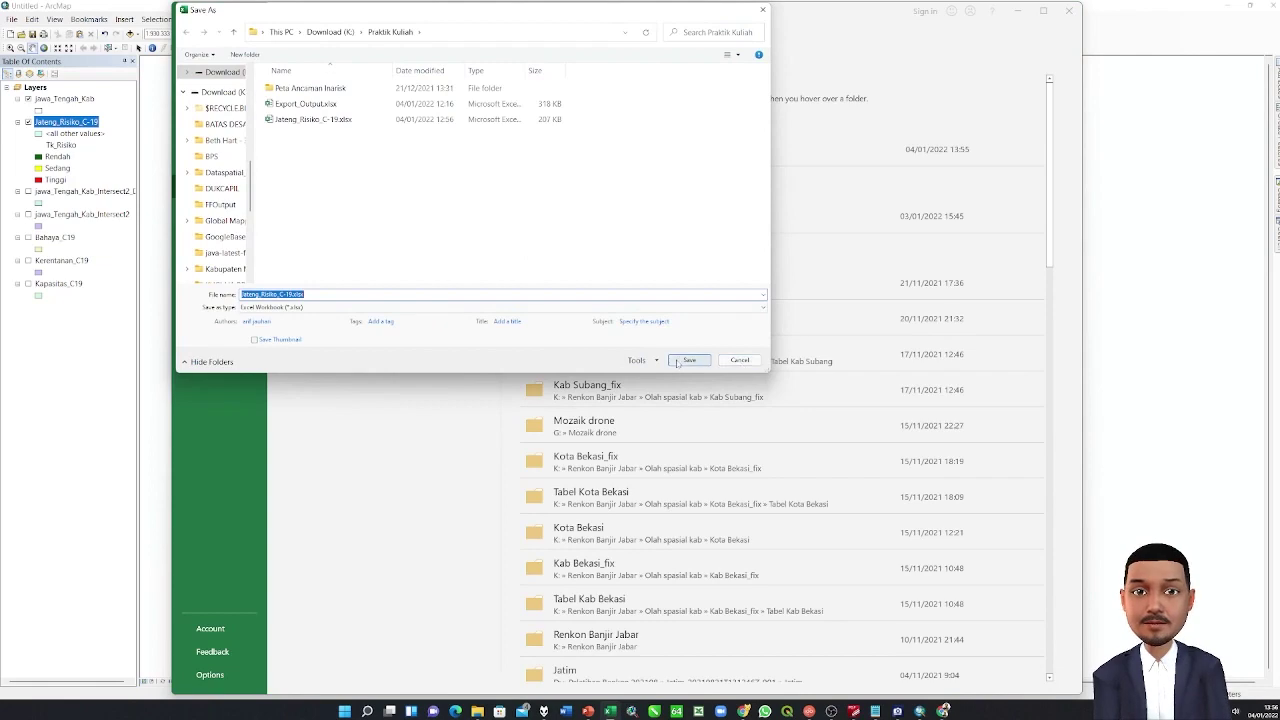
click(678, 361)
click(663, 354)
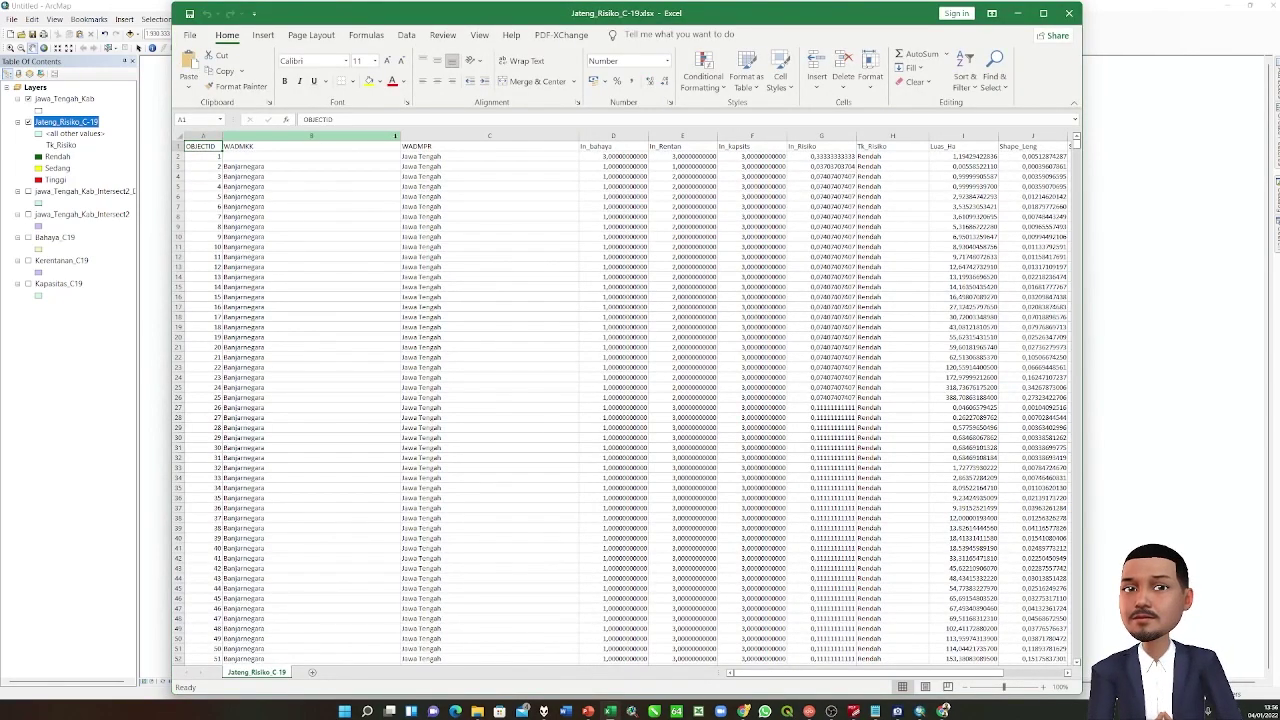
Fit the widths of the WADMKK, WADMPR and In_Risiko columns to their contents.
double_click(400, 135)
double_click(456, 136)
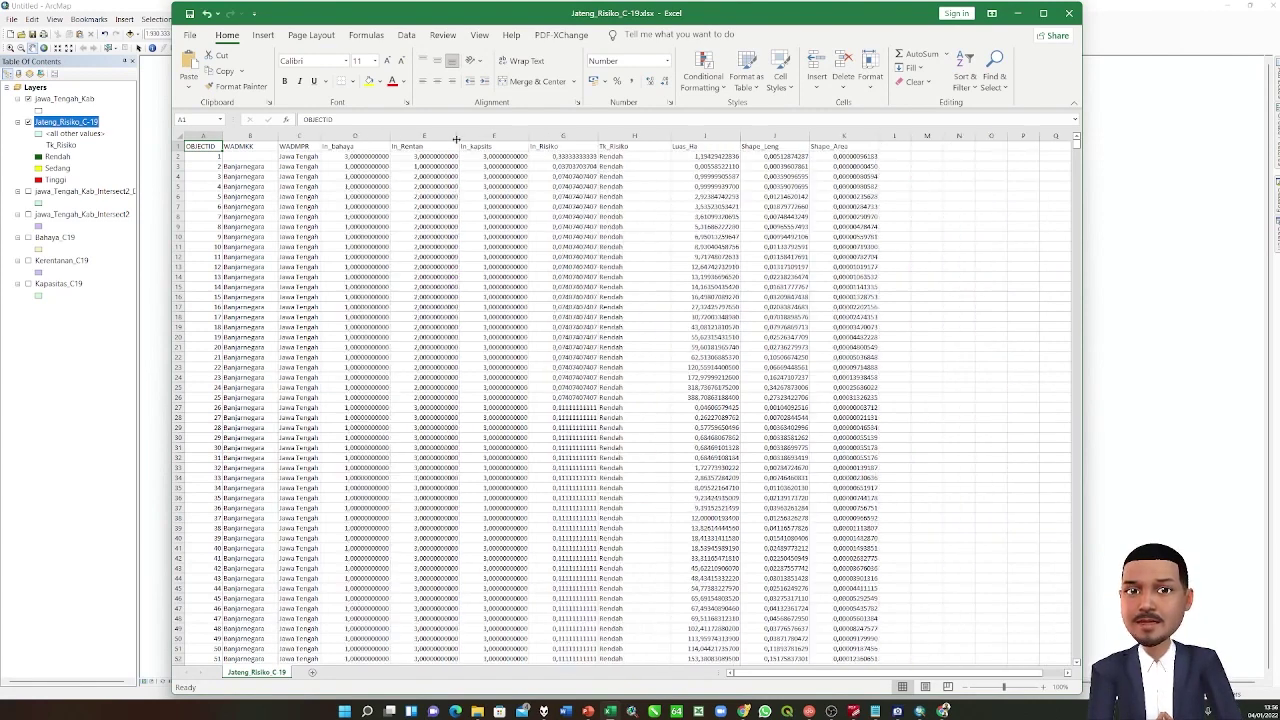
double_click(598, 136)
Delete the Shape_Leng and Shape_Area columns from the sheet.
click(750, 137)
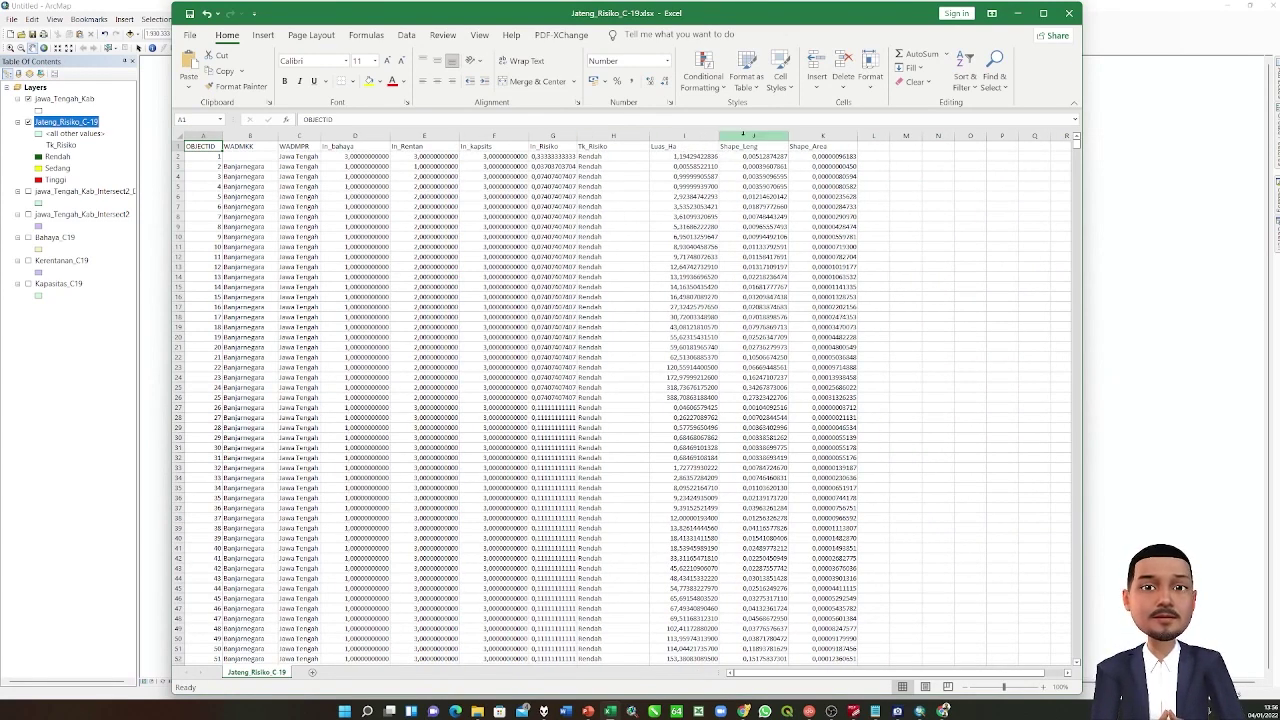
drag(805, 135, 825, 136)
right_click(828, 138)
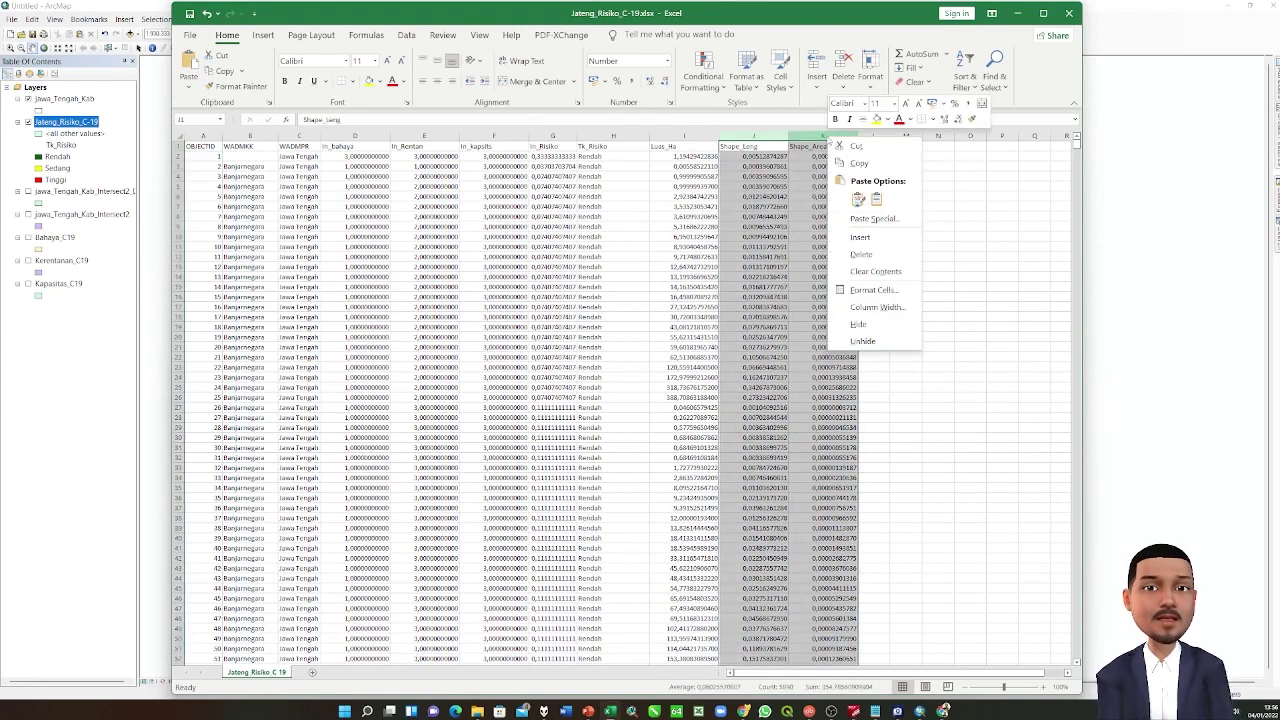
click(873, 255)
click(863, 216)
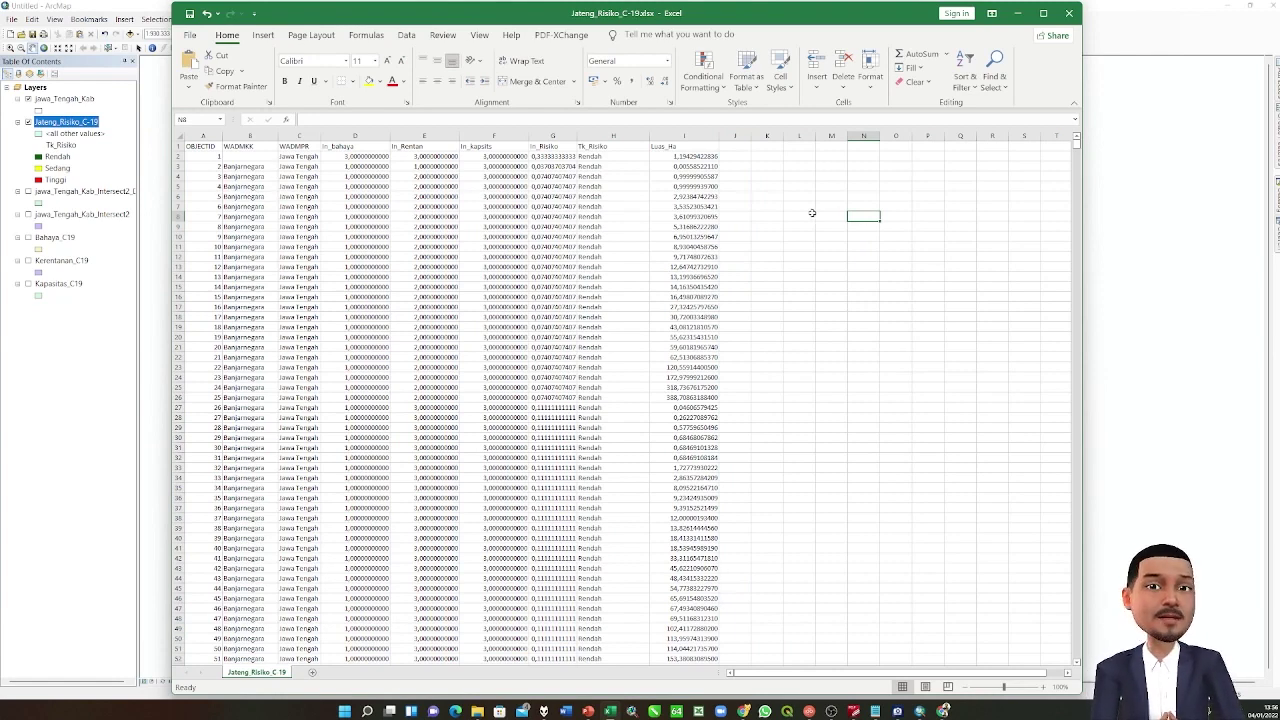
Add filters to the columns from WADMKK to Luas_Ha and filter WADMKK to show only Kota Surakarta.
drag(250, 136, 712, 136)
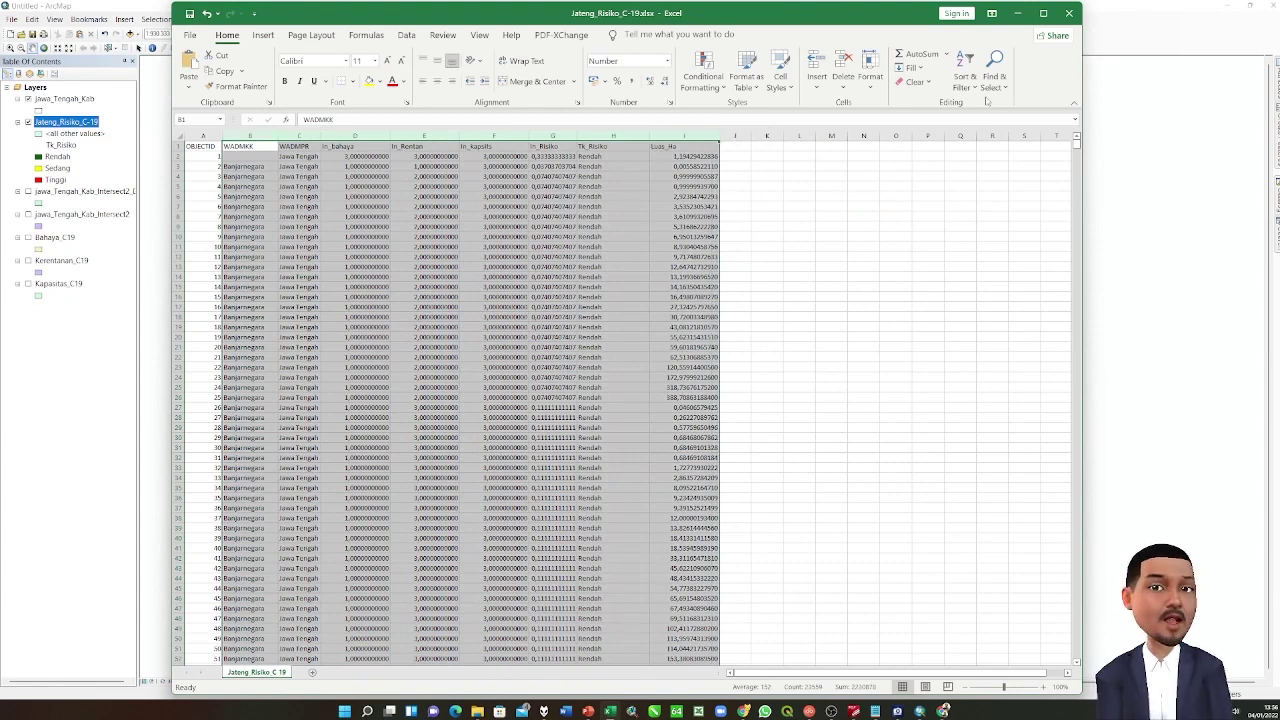
click(968, 95)
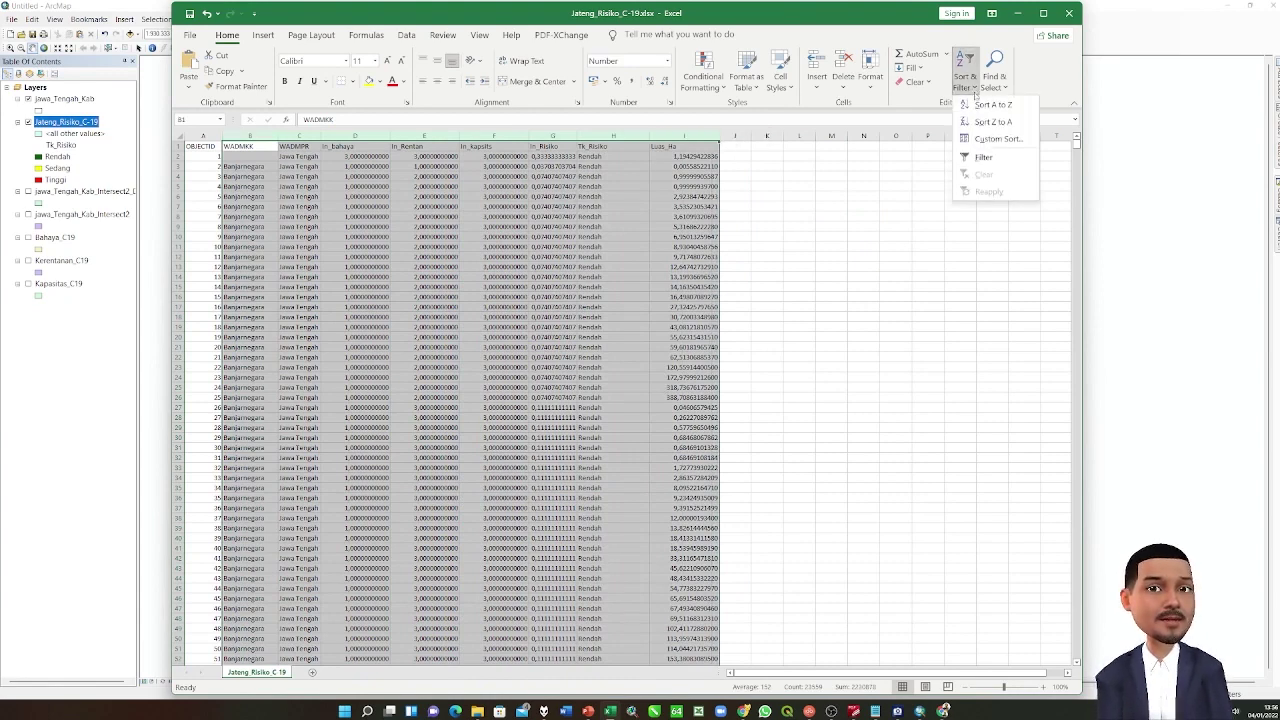
click(981, 153)
click(272, 147)
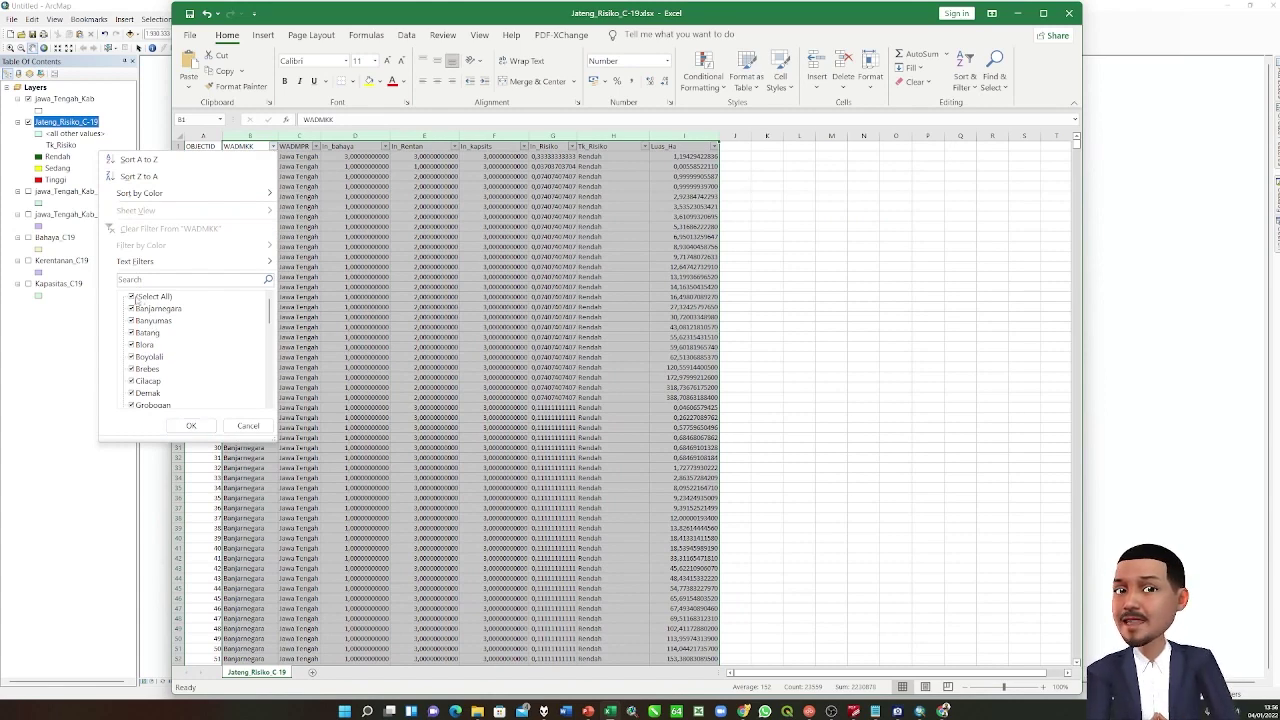
click(132, 297)
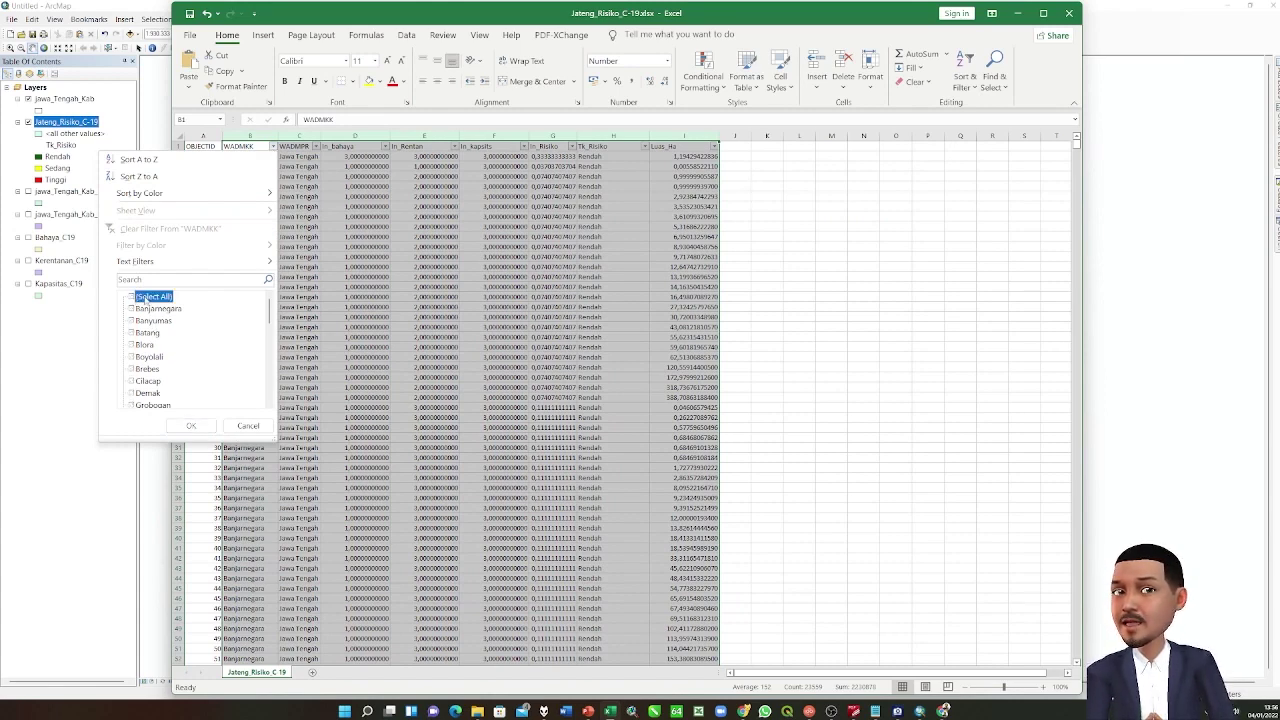
scroll(143, 307, down, 8)
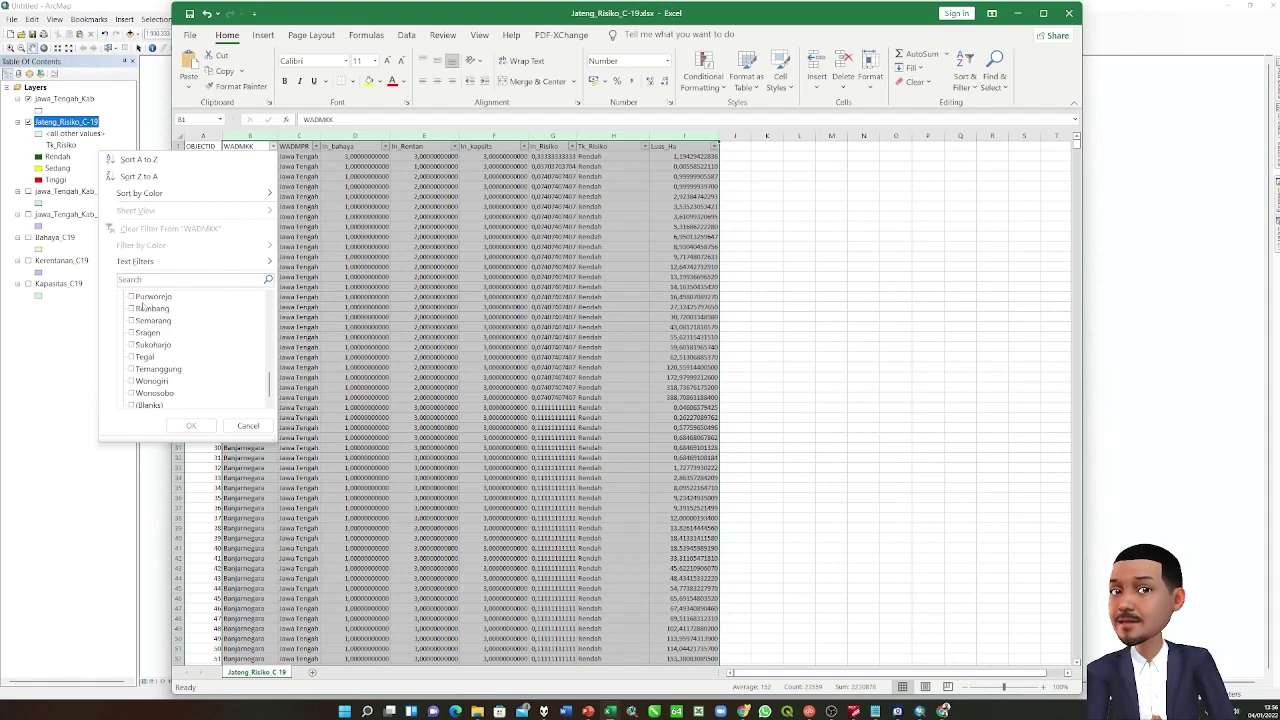
scroll(143, 307, up, 5)
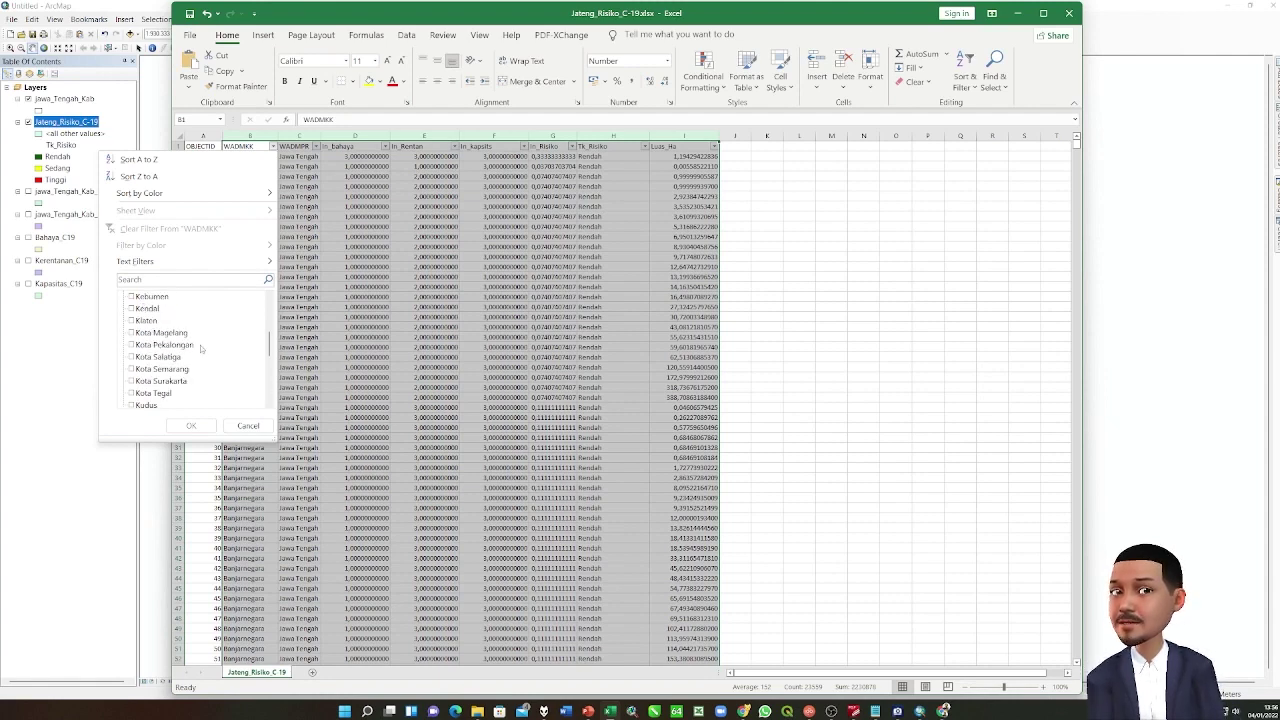
click(131, 381)
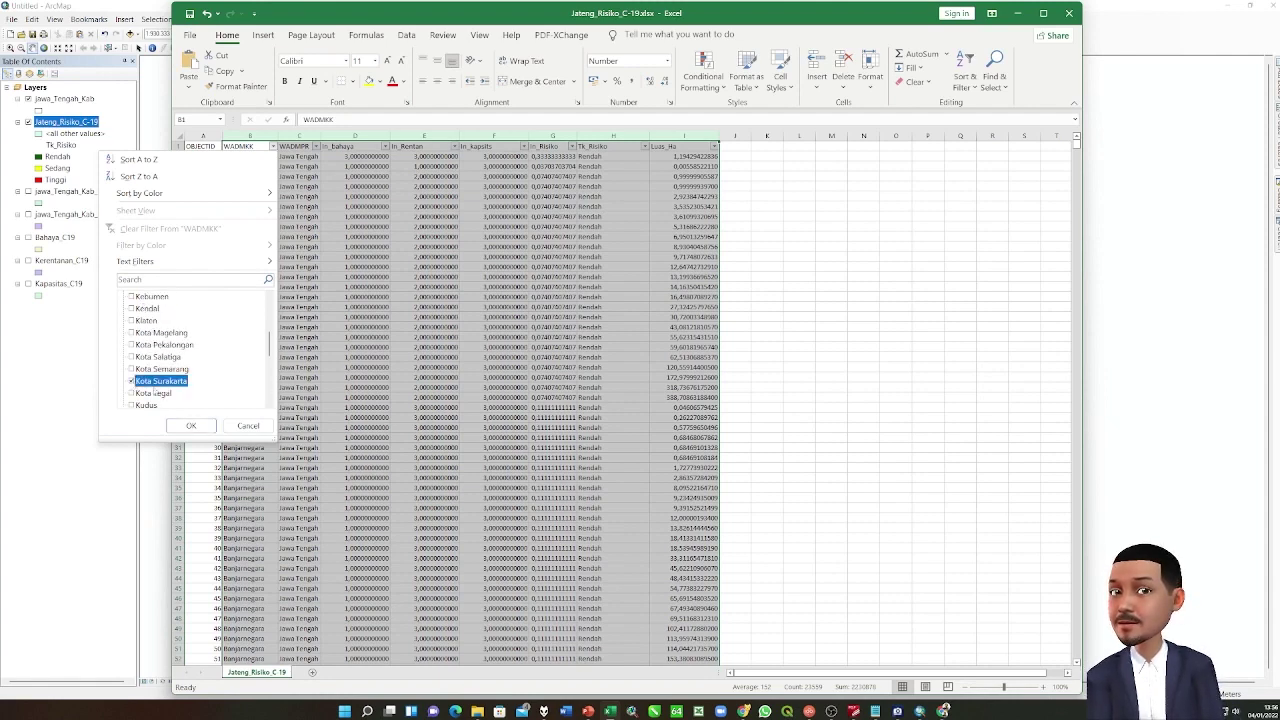
click(192, 425)
click(802, 177)
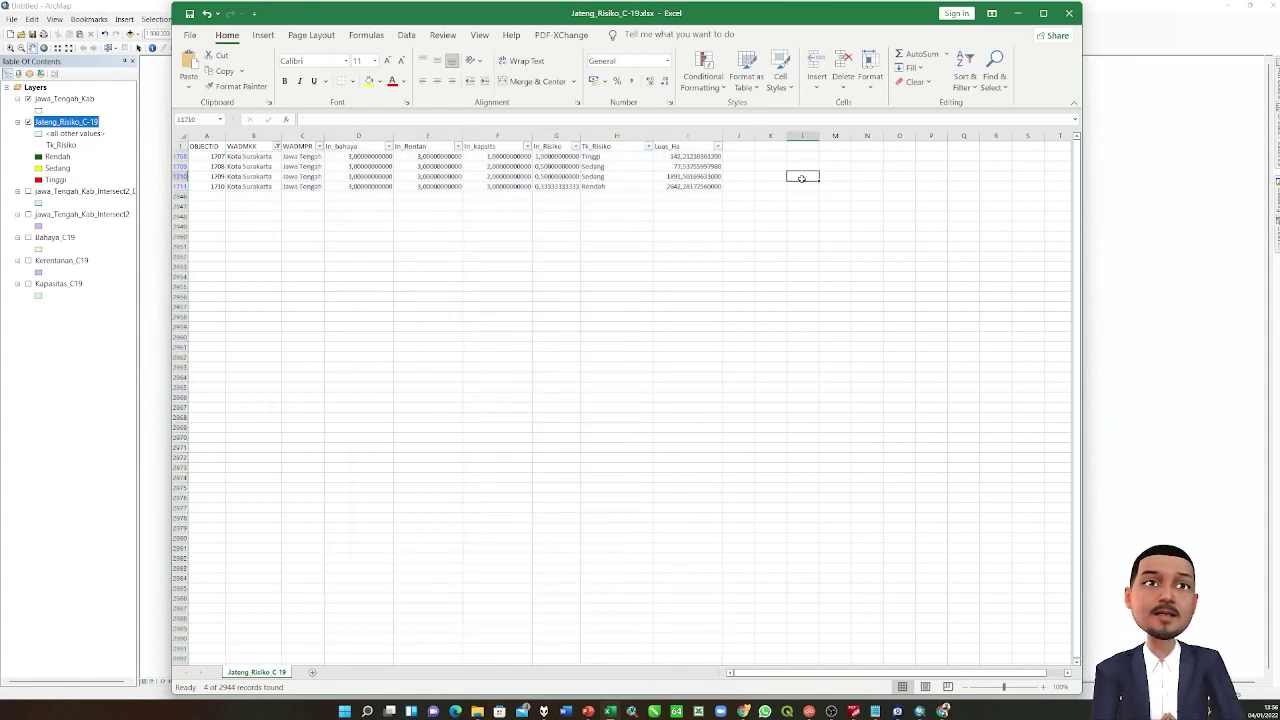
Enlarge the sheet view to 140%, widen the window, and fit the OBJECTID and In_Risiko columns to their contents.
click(1043, 688)
click(1043, 688)
click(1043, 688)
click(1043, 688)
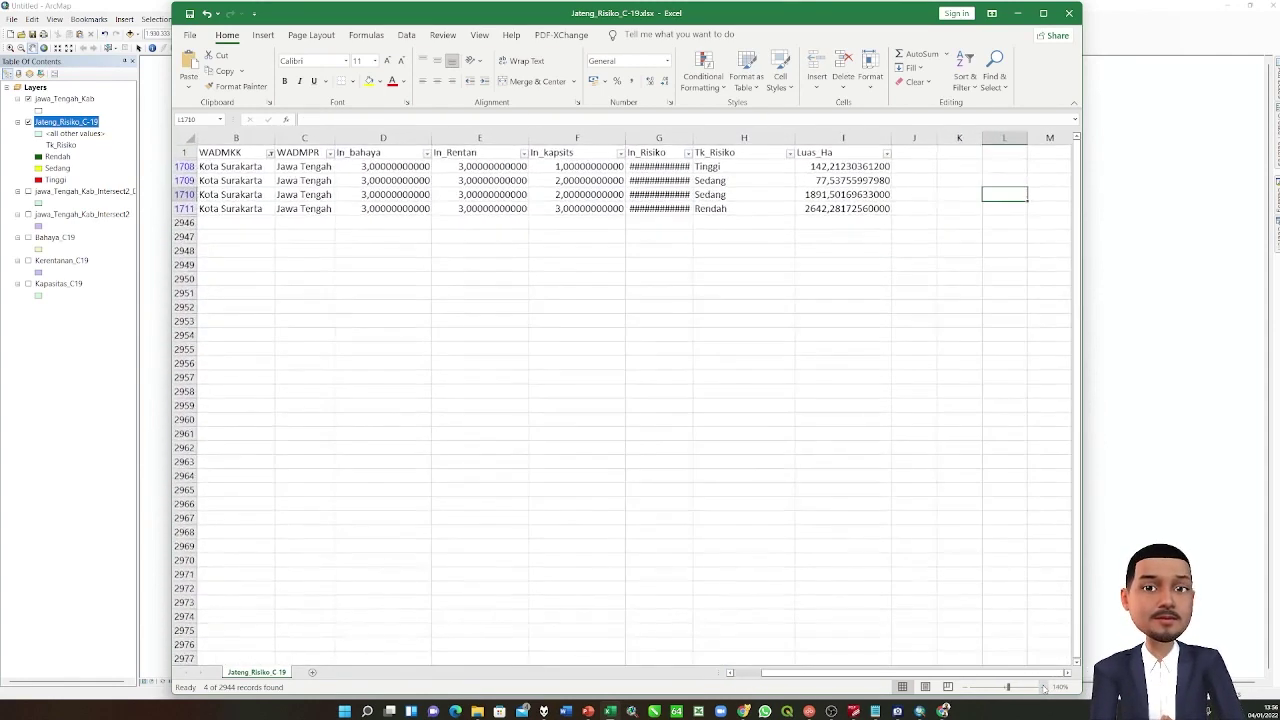
drag(1081, 394, 1099, 394)
drag(830, 672, 745, 678)
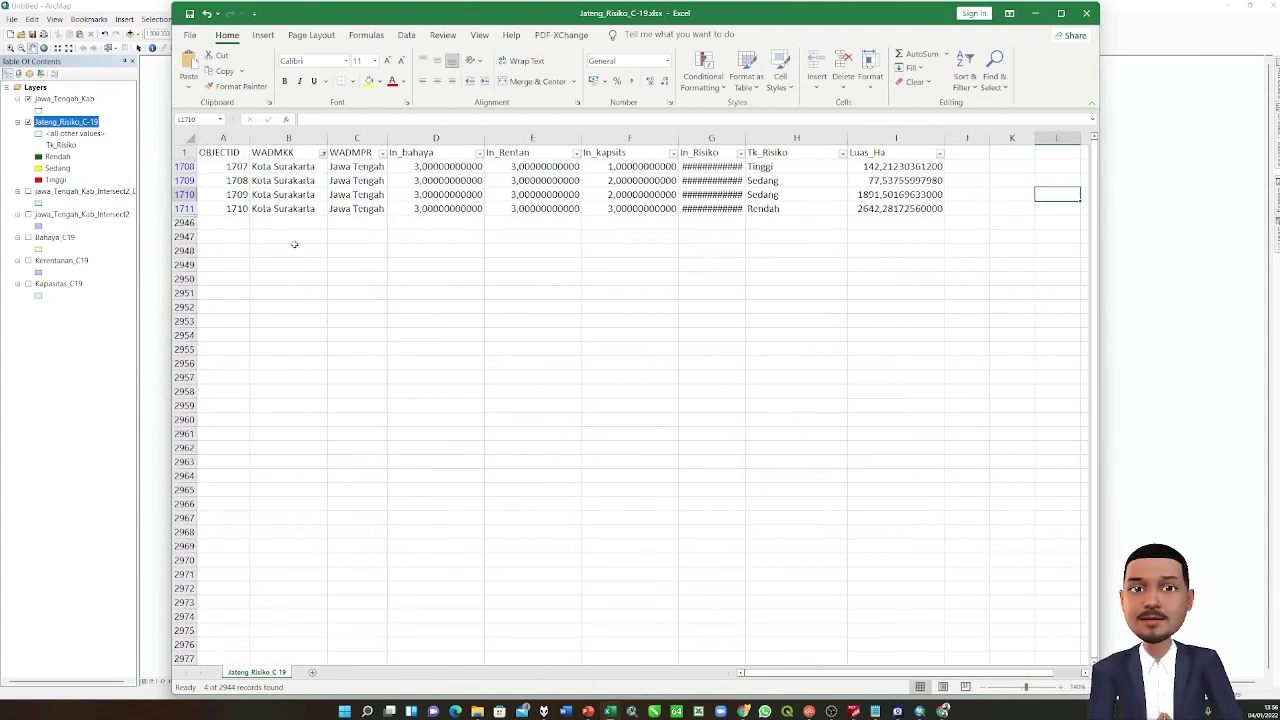
double_click(249, 142)
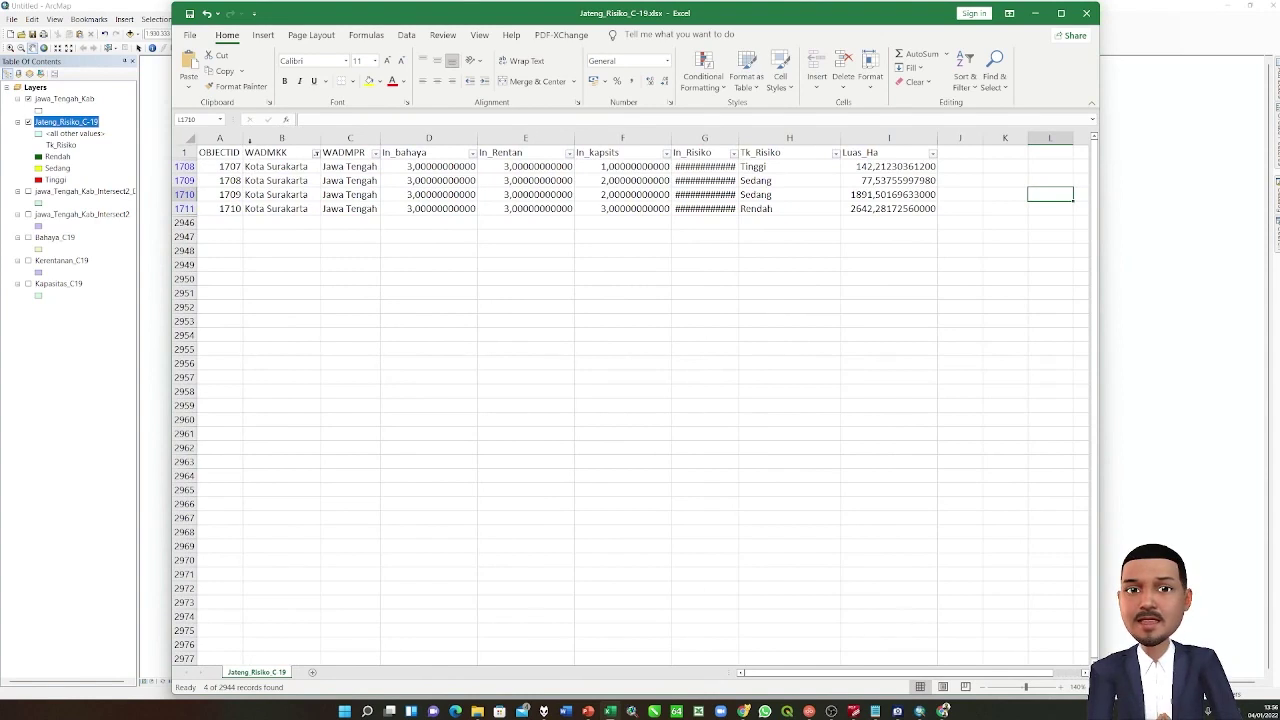
double_click(737, 140)
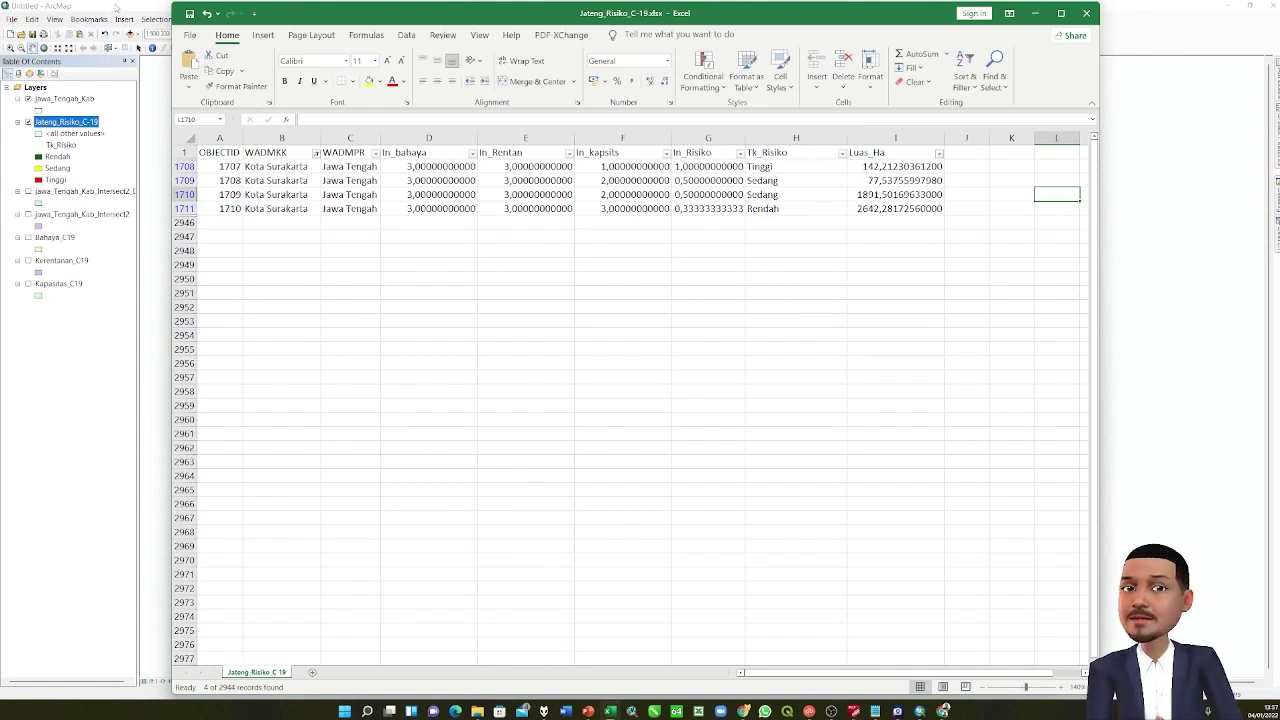
Switch back to ArcMap and examine the Sedang and Tinggi risk areas around Kota Surakarta up close.
click(116, 8)
scroll(875, 522, down, 3)
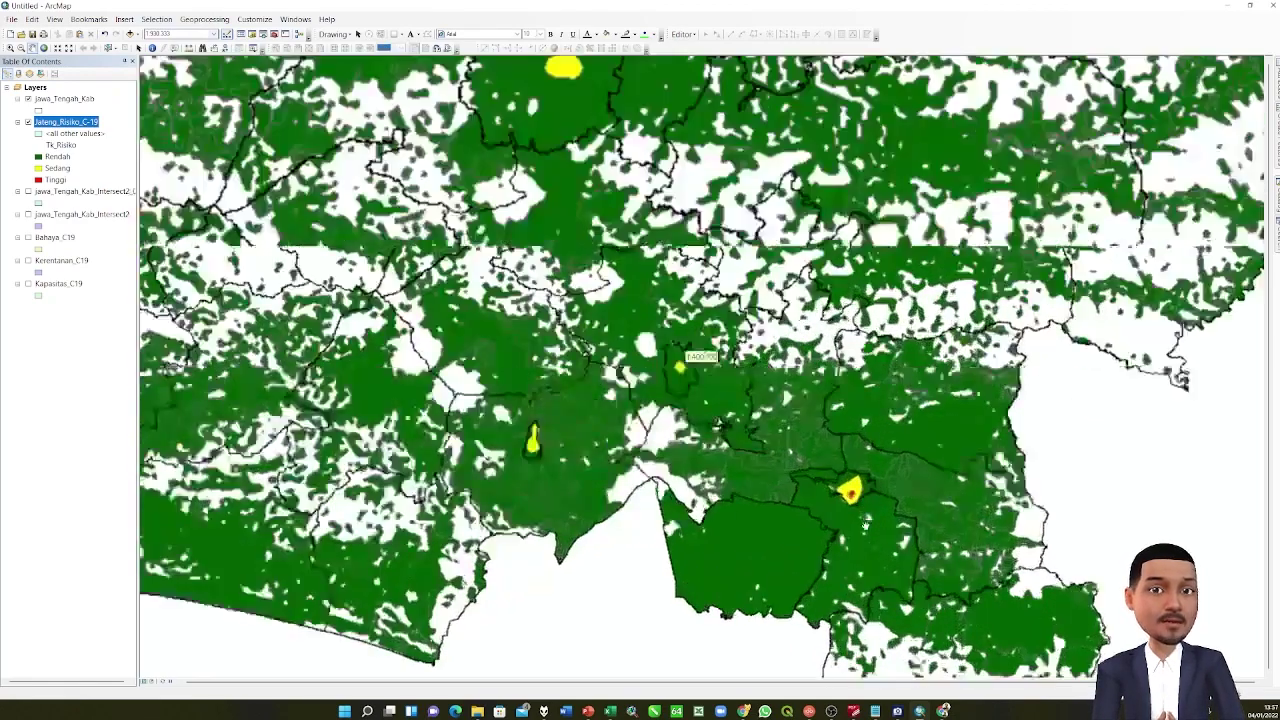
scroll(865, 522, down, 1)
scroll(865, 500, up, 2)
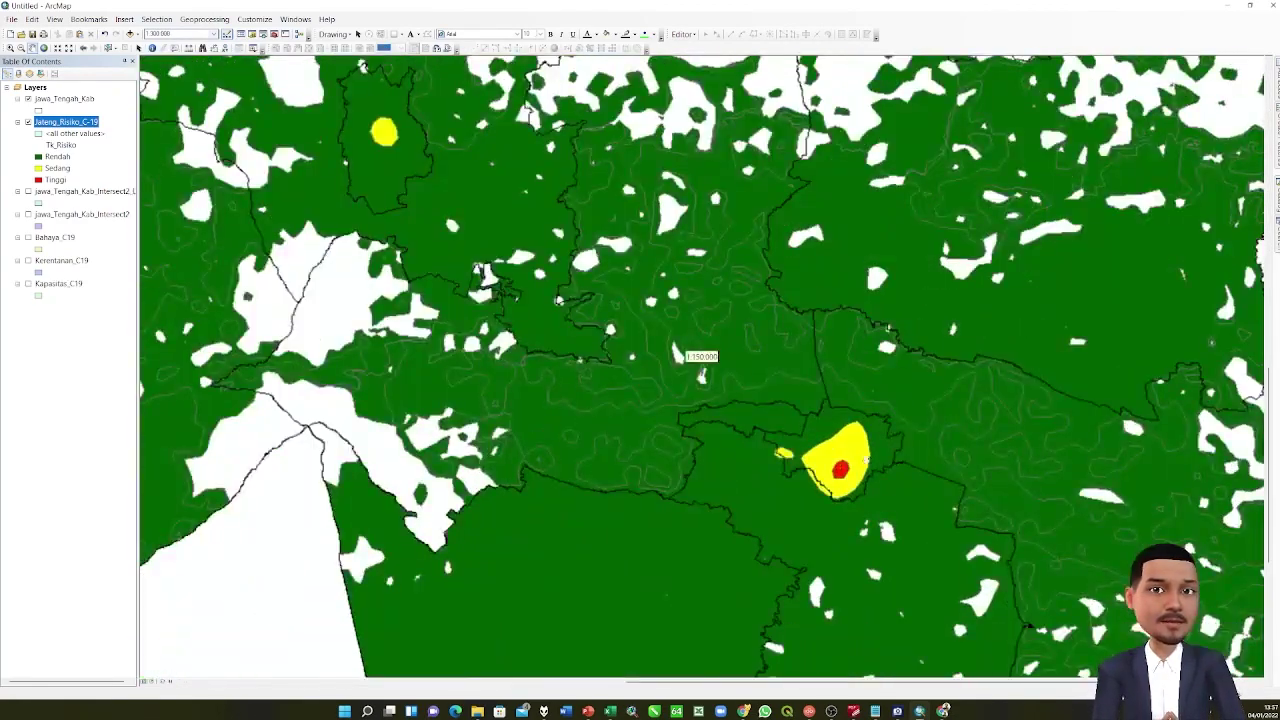
Compare Kota Surakarta's risk areas on the map with the city's COVID-19 dashboard in Chrome and the filtered rows in Excel.
drag(852, 365, 757, 264)
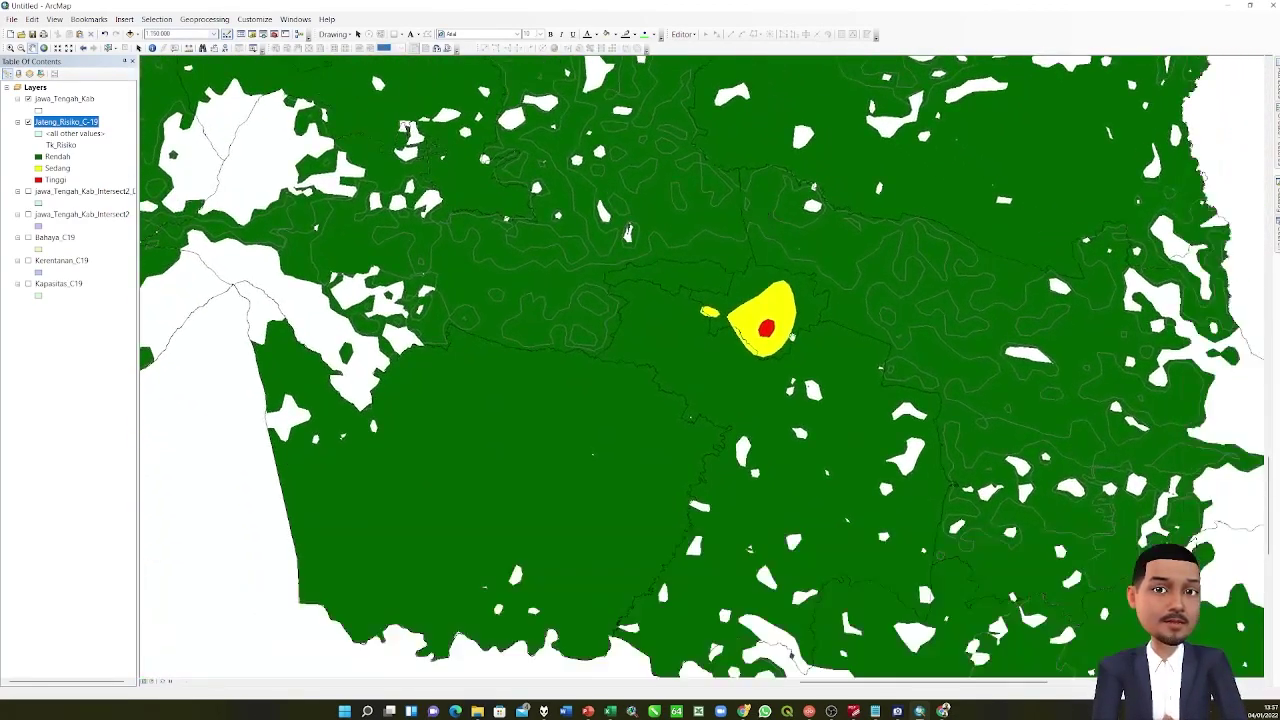
scroll(783, 343, up, 2)
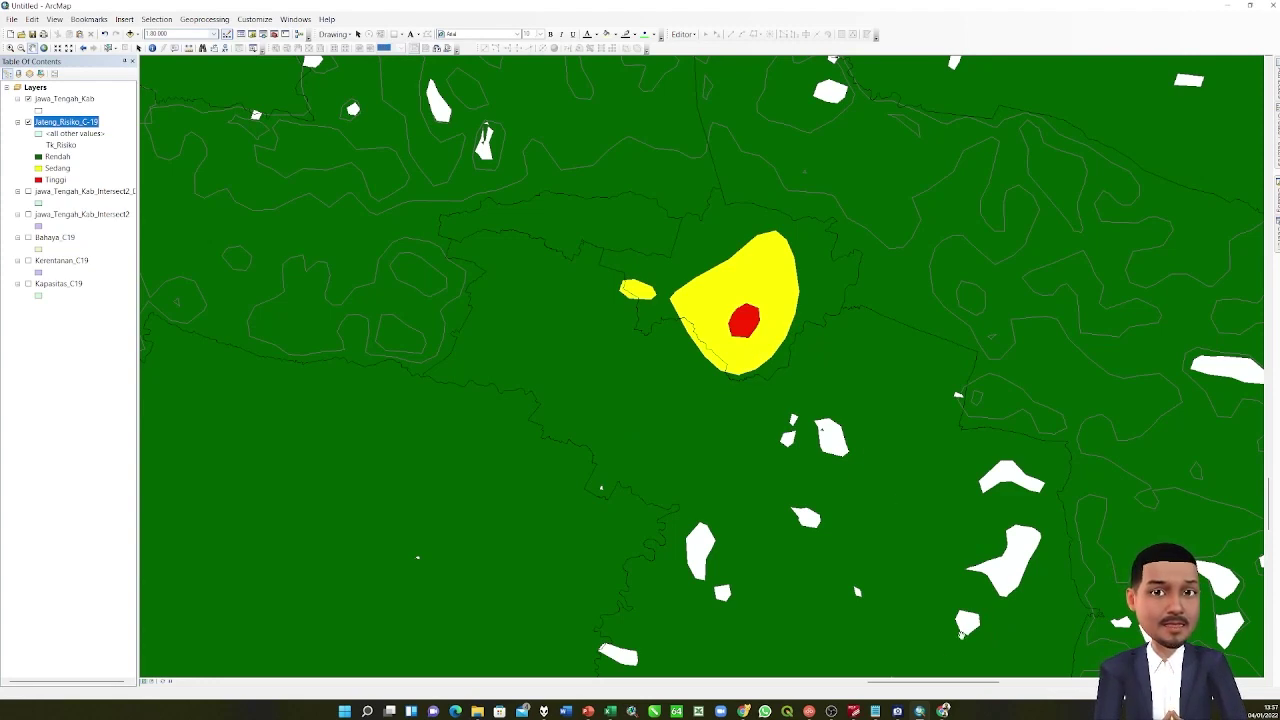
click(943, 711)
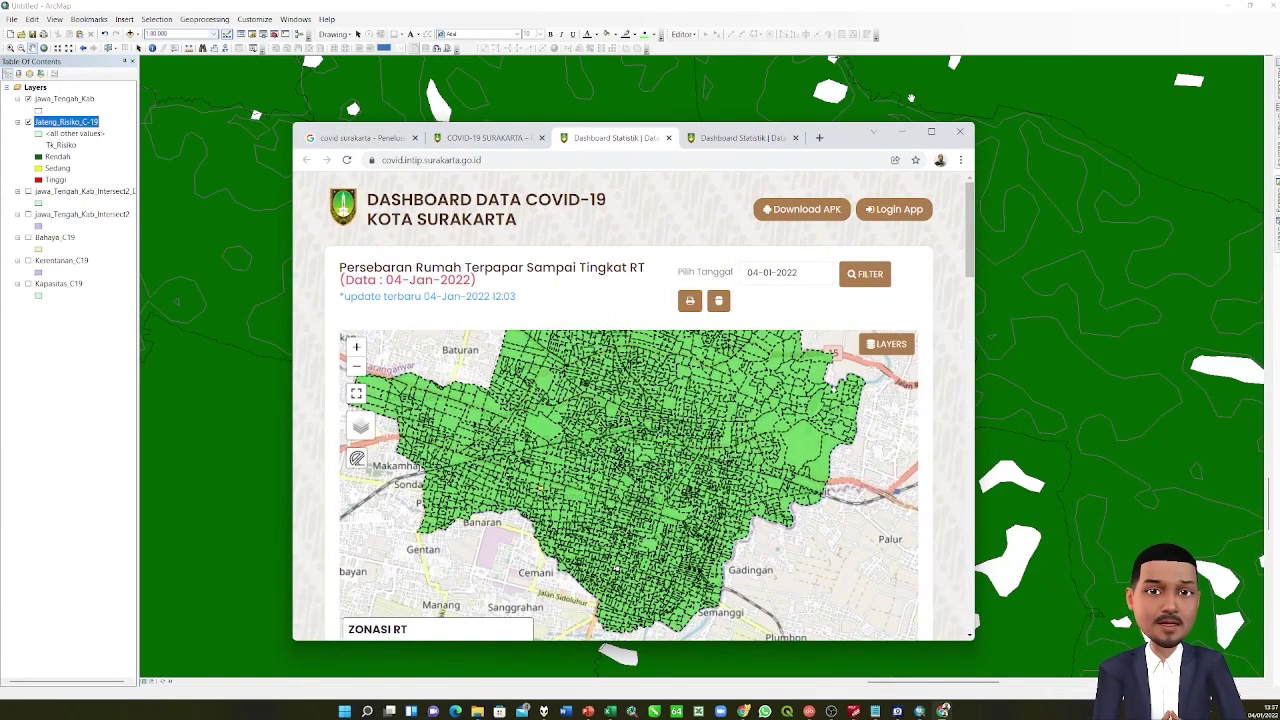
click(929, 37)
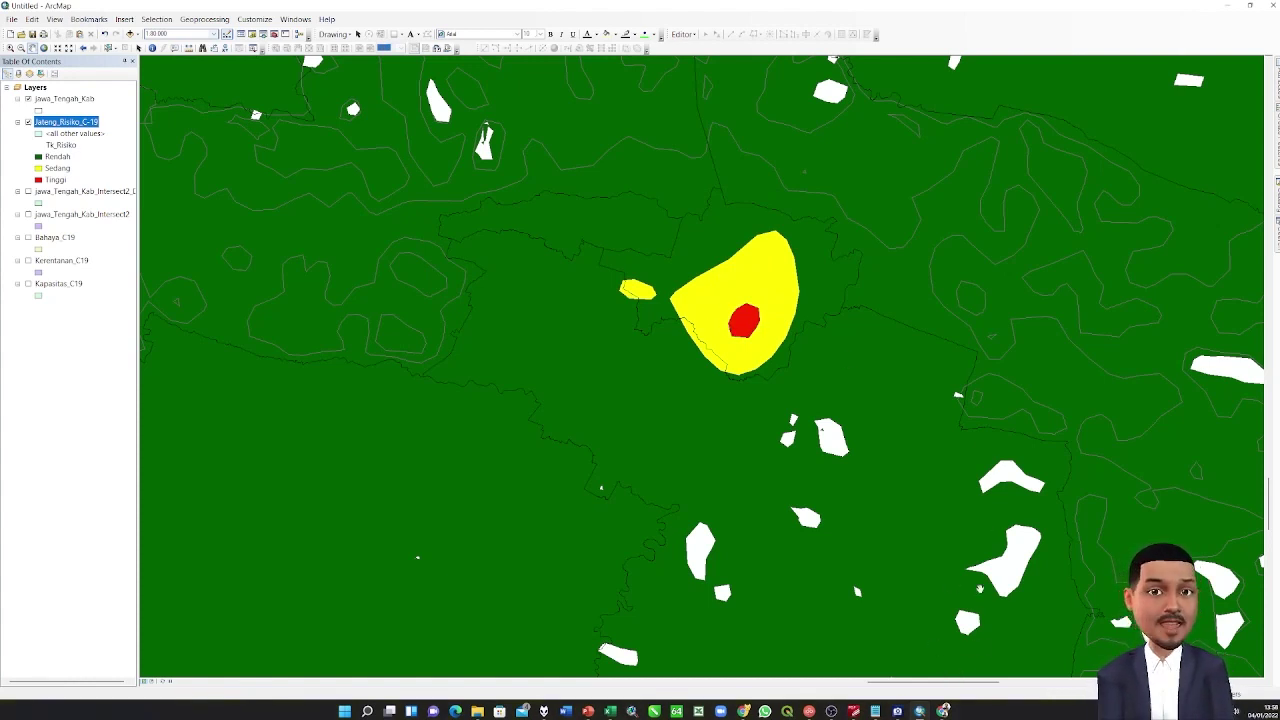
click(610, 710)
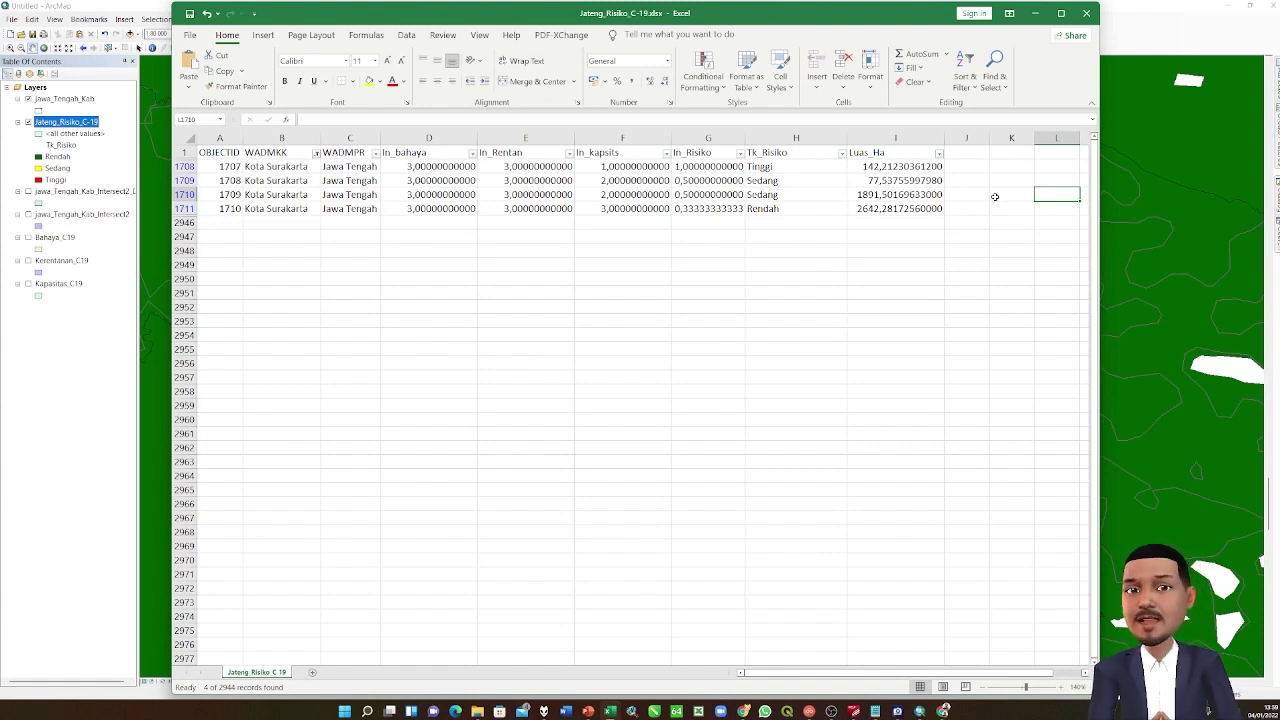
Switch back to ArcMap and examine the distribution of the risk classes across the whole of Central Java.
click(127, 6)
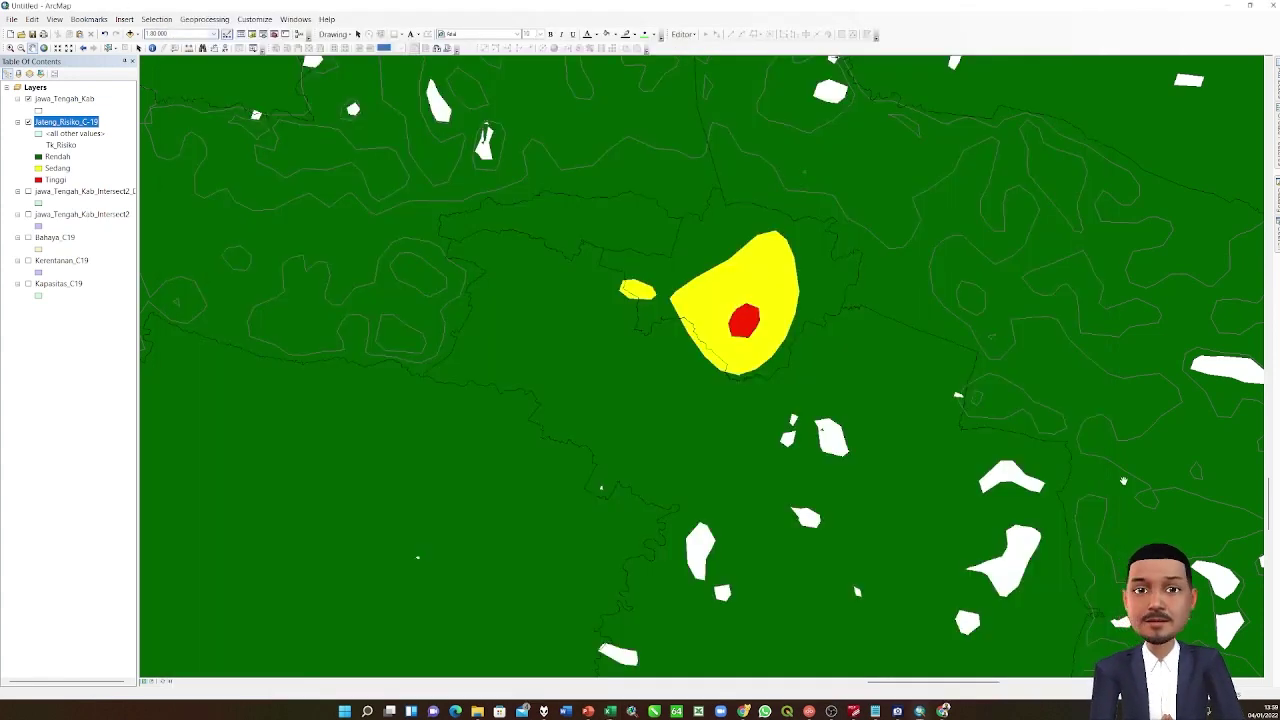
scroll(716, 350, up, 3)
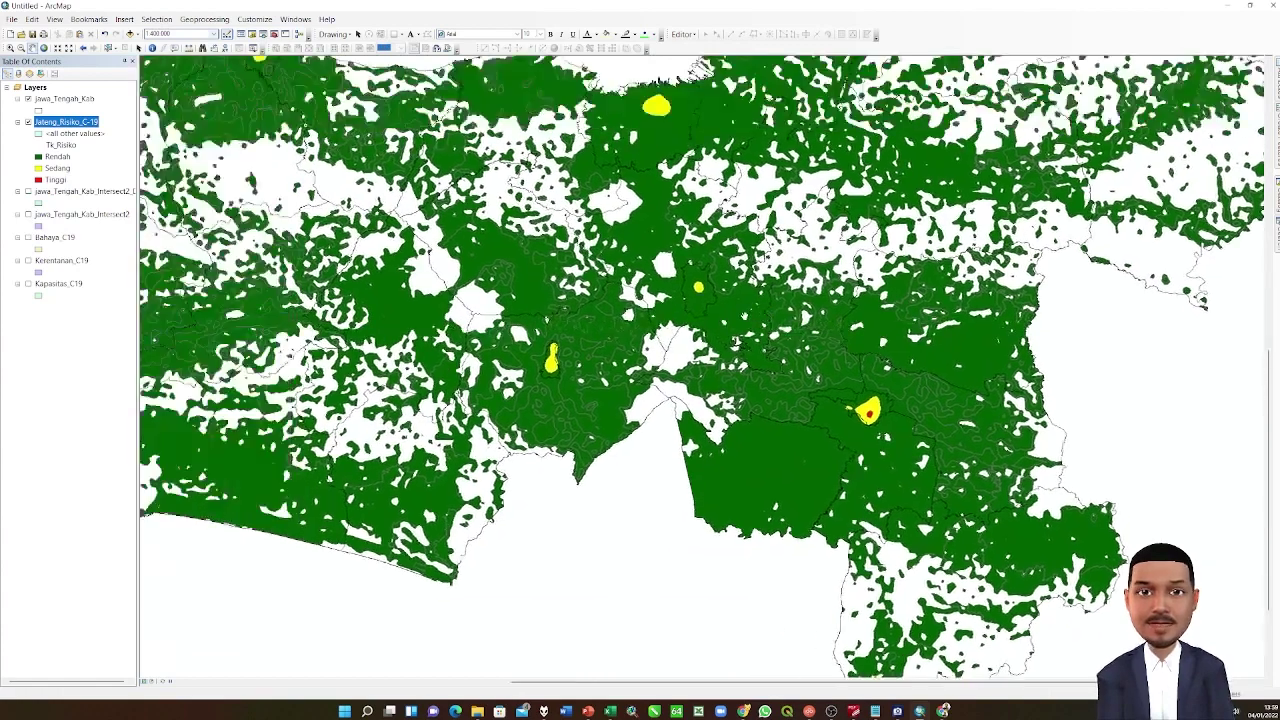
scroll(735, 343, up, 2)
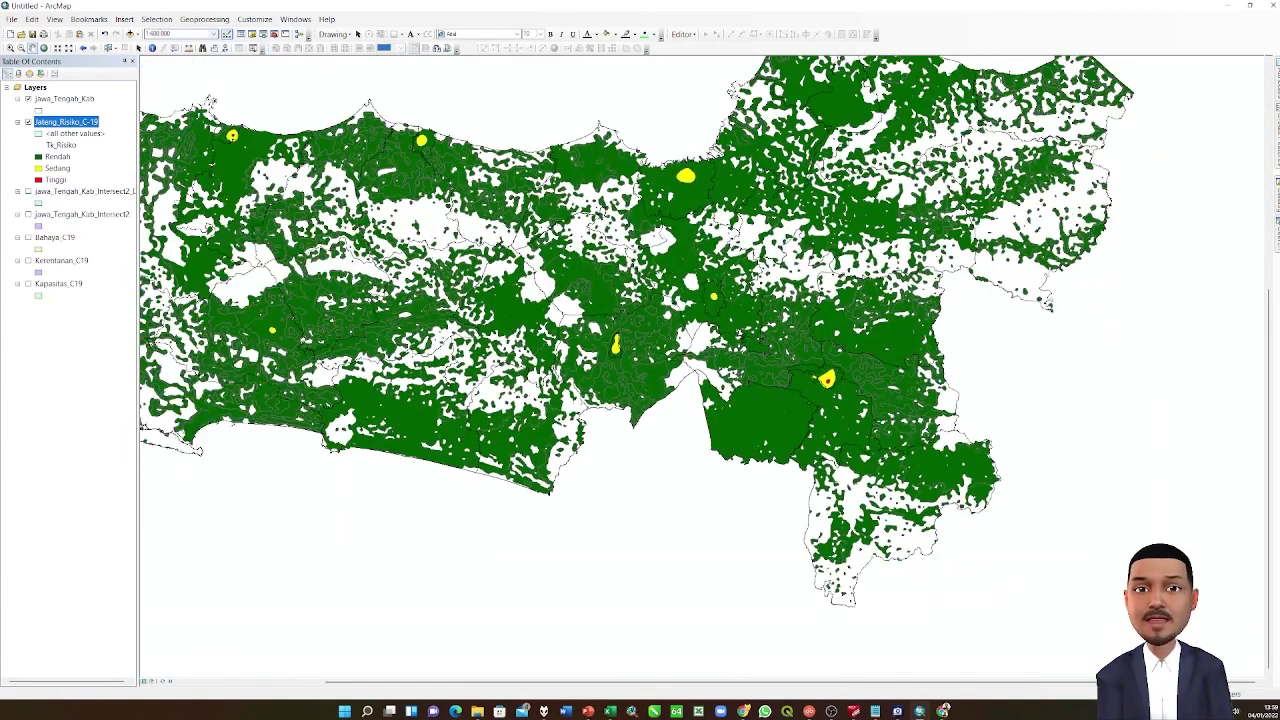
scroll(700, 340, up, 1)
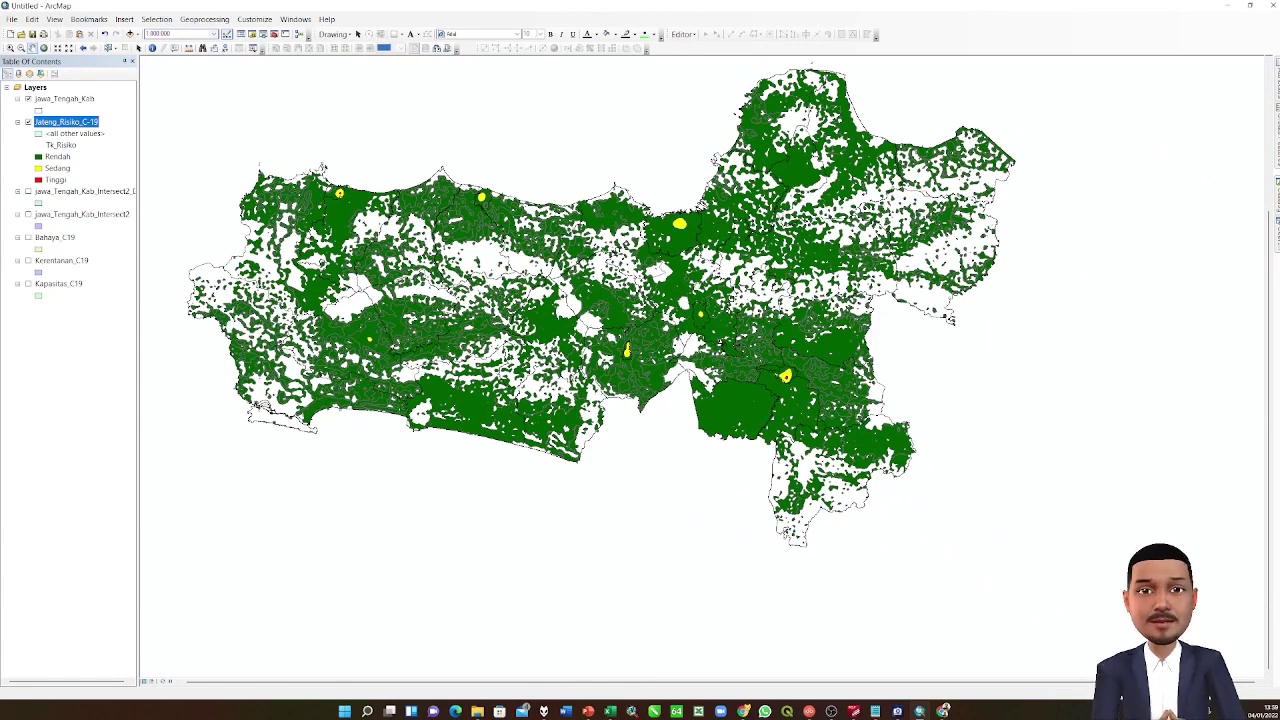
drag(709, 287, 755, 313)
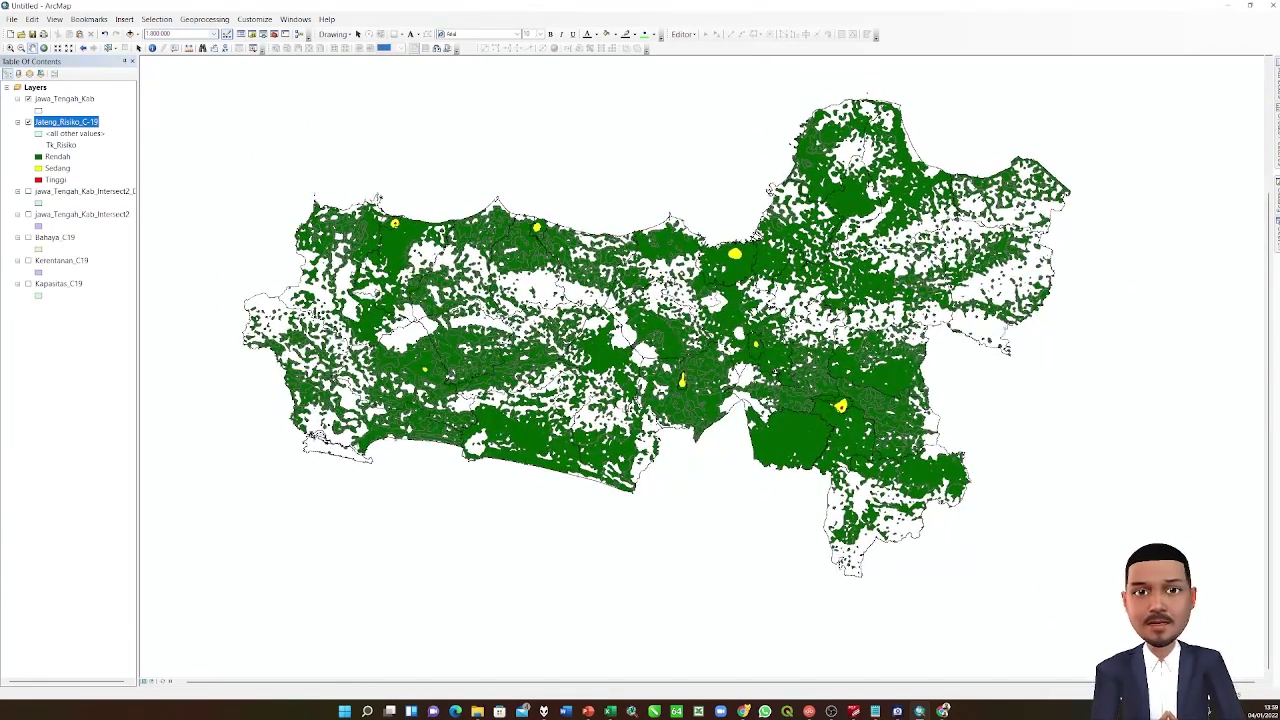